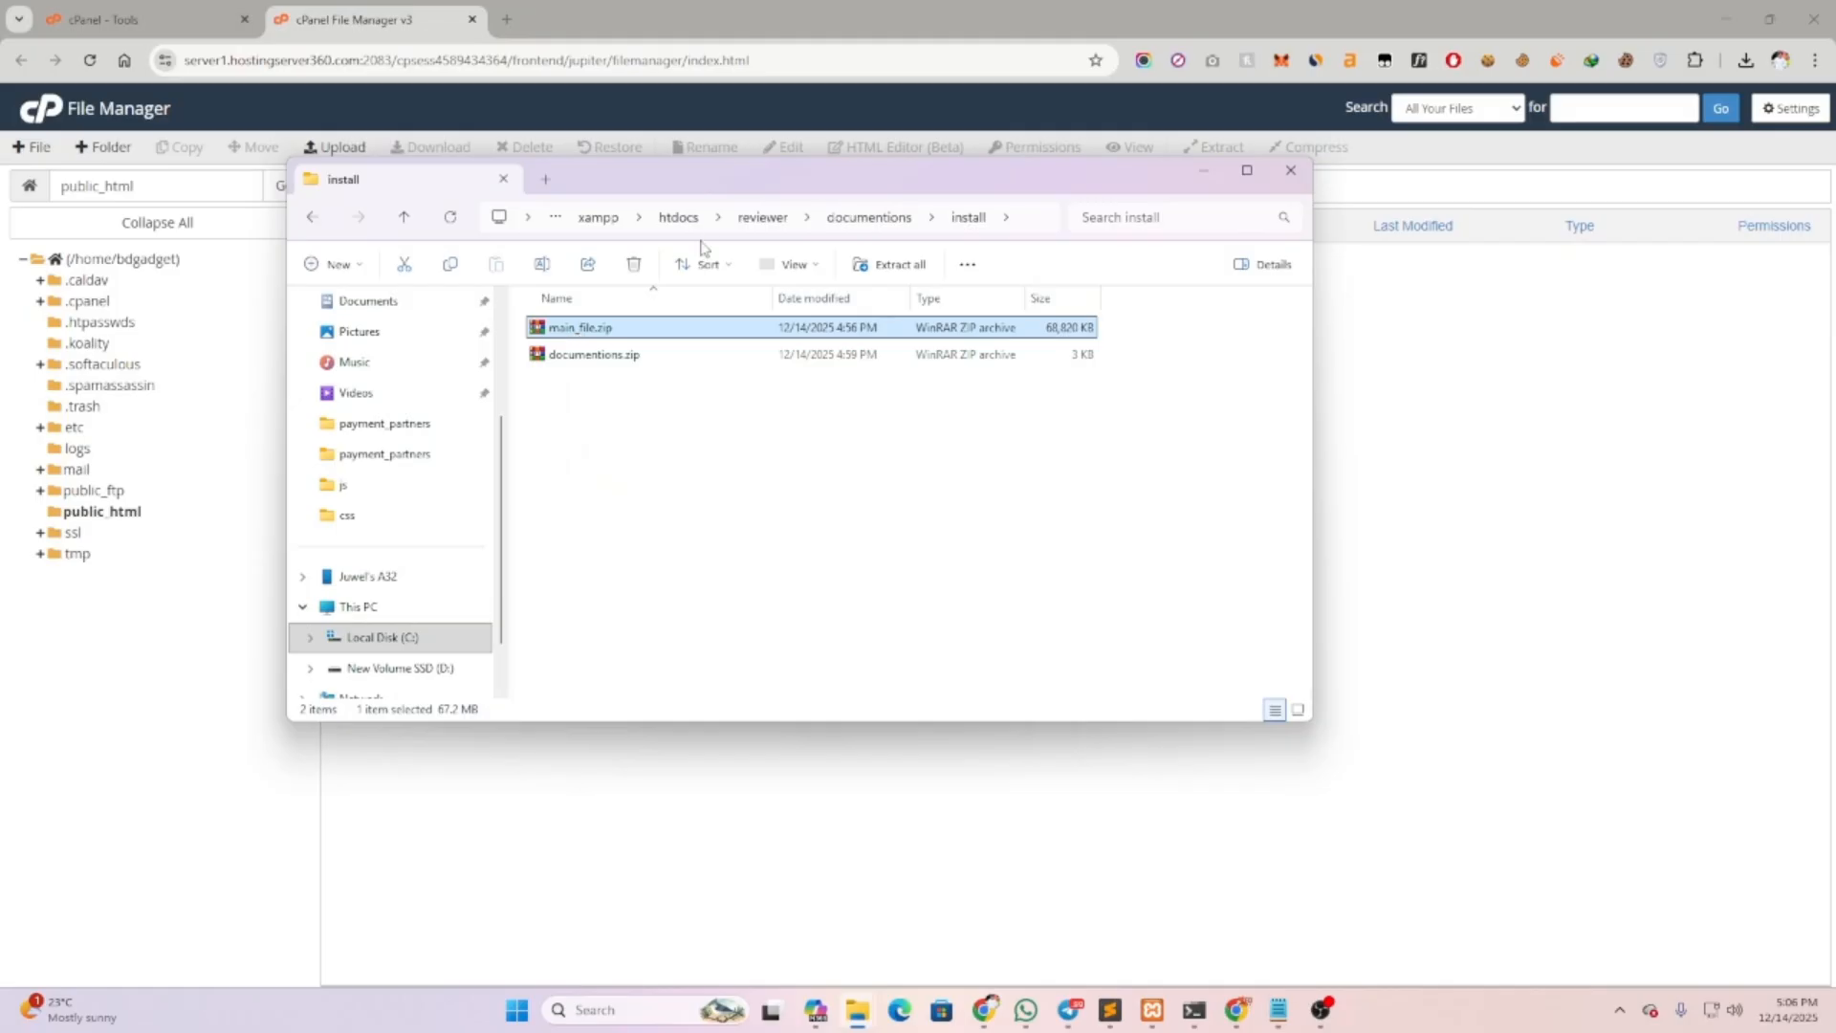
Drag main_file.zip (67.21 MB) from the install folder onto the public_html upload page until it reaches 100%
drag(693, 179, 1033, 294)
click(334, 146)
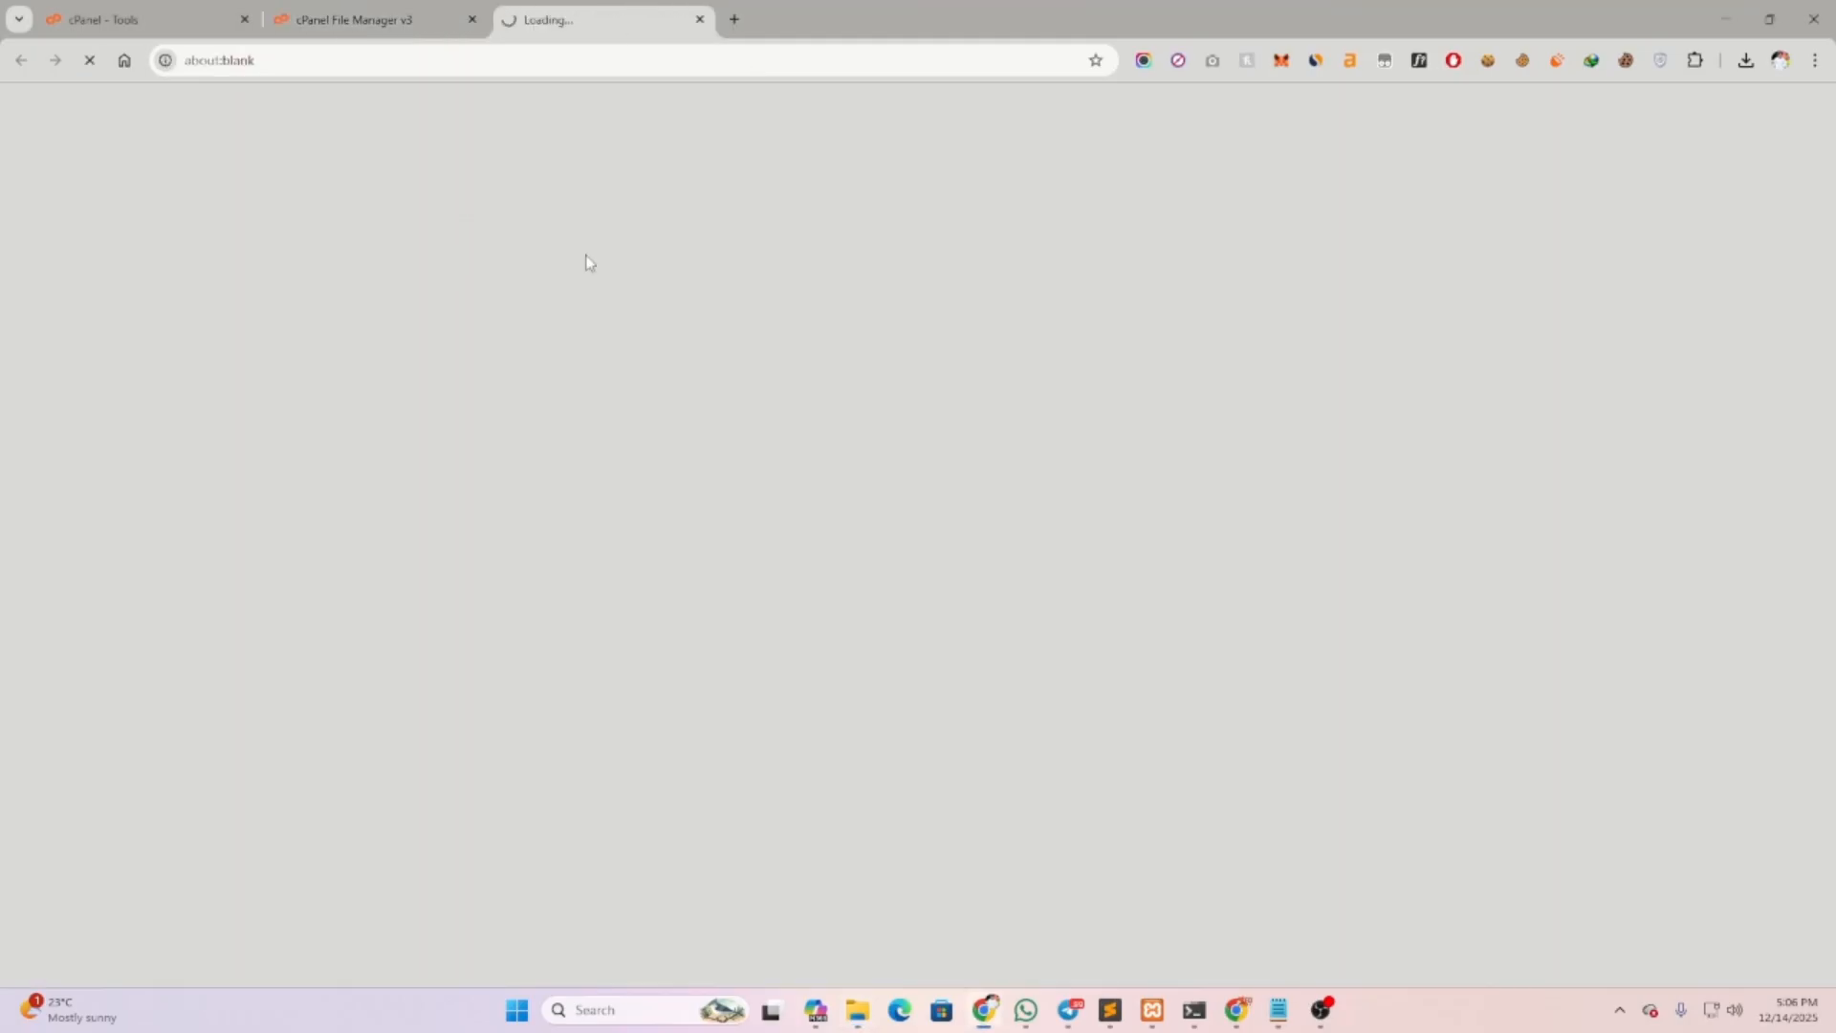
mouse_move(856, 1010)
click(848, 922)
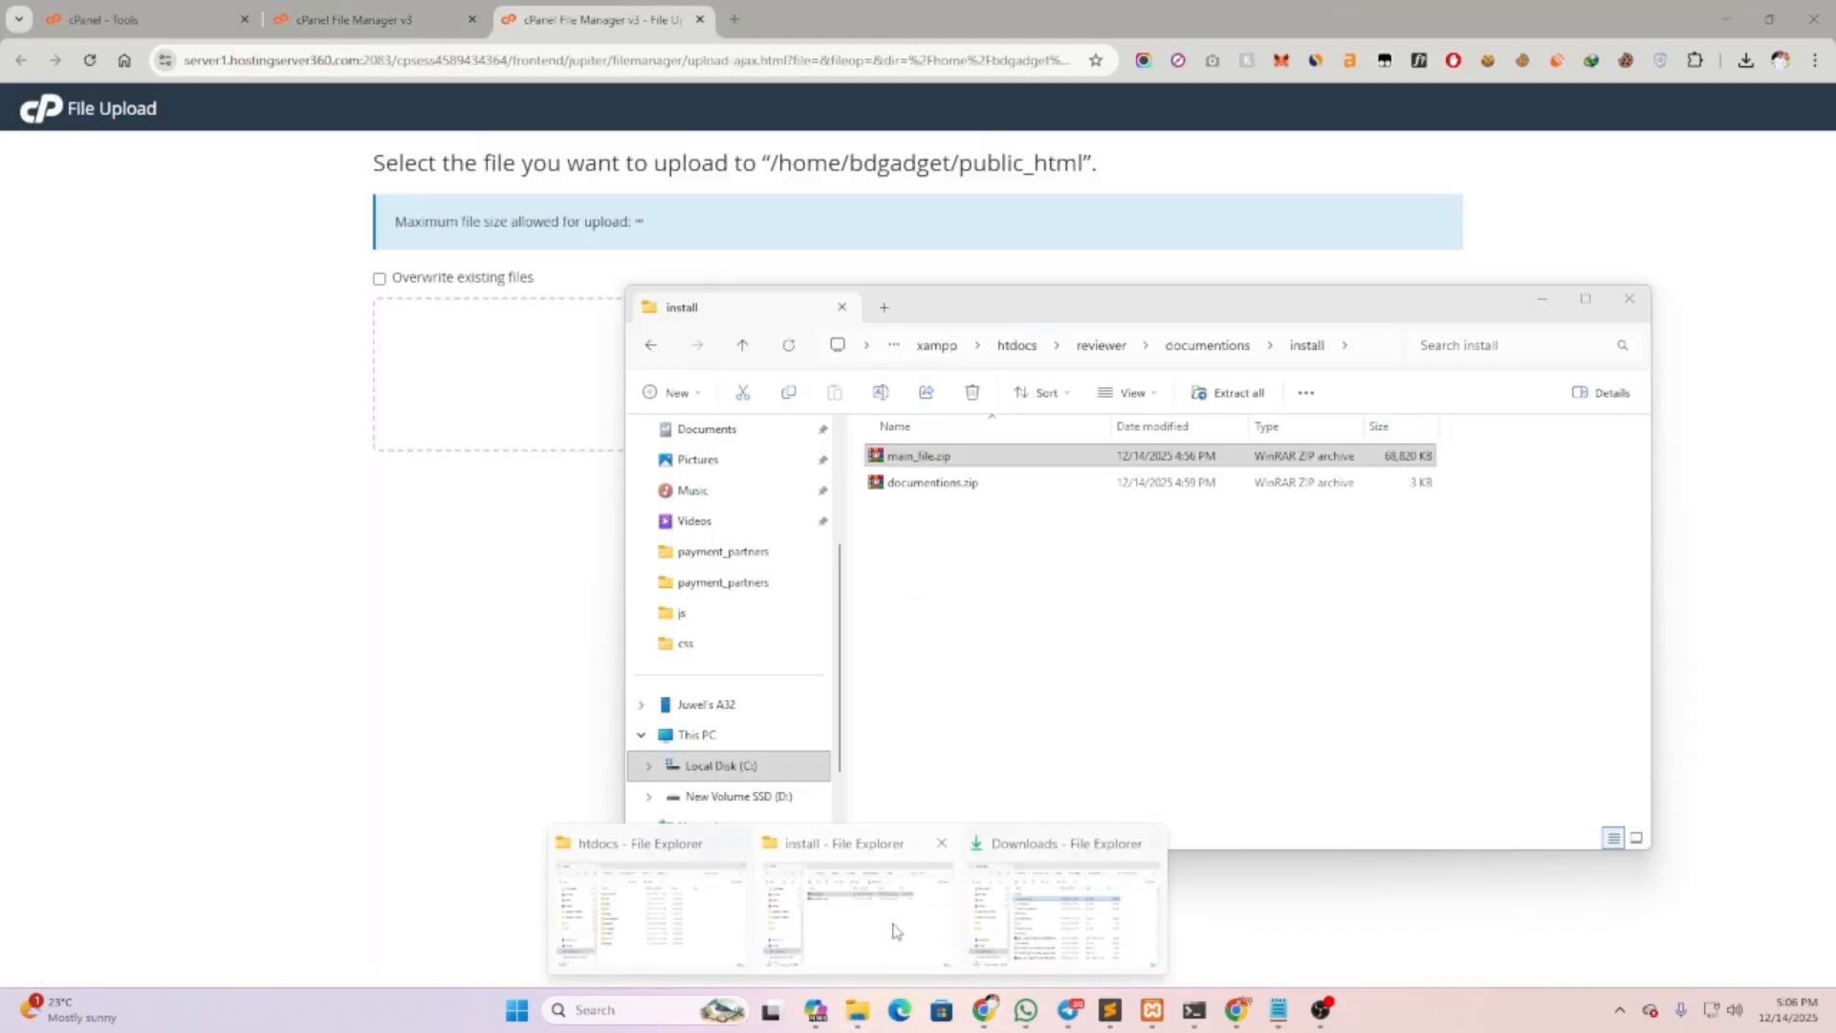
drag(971, 308, 1311, 303)
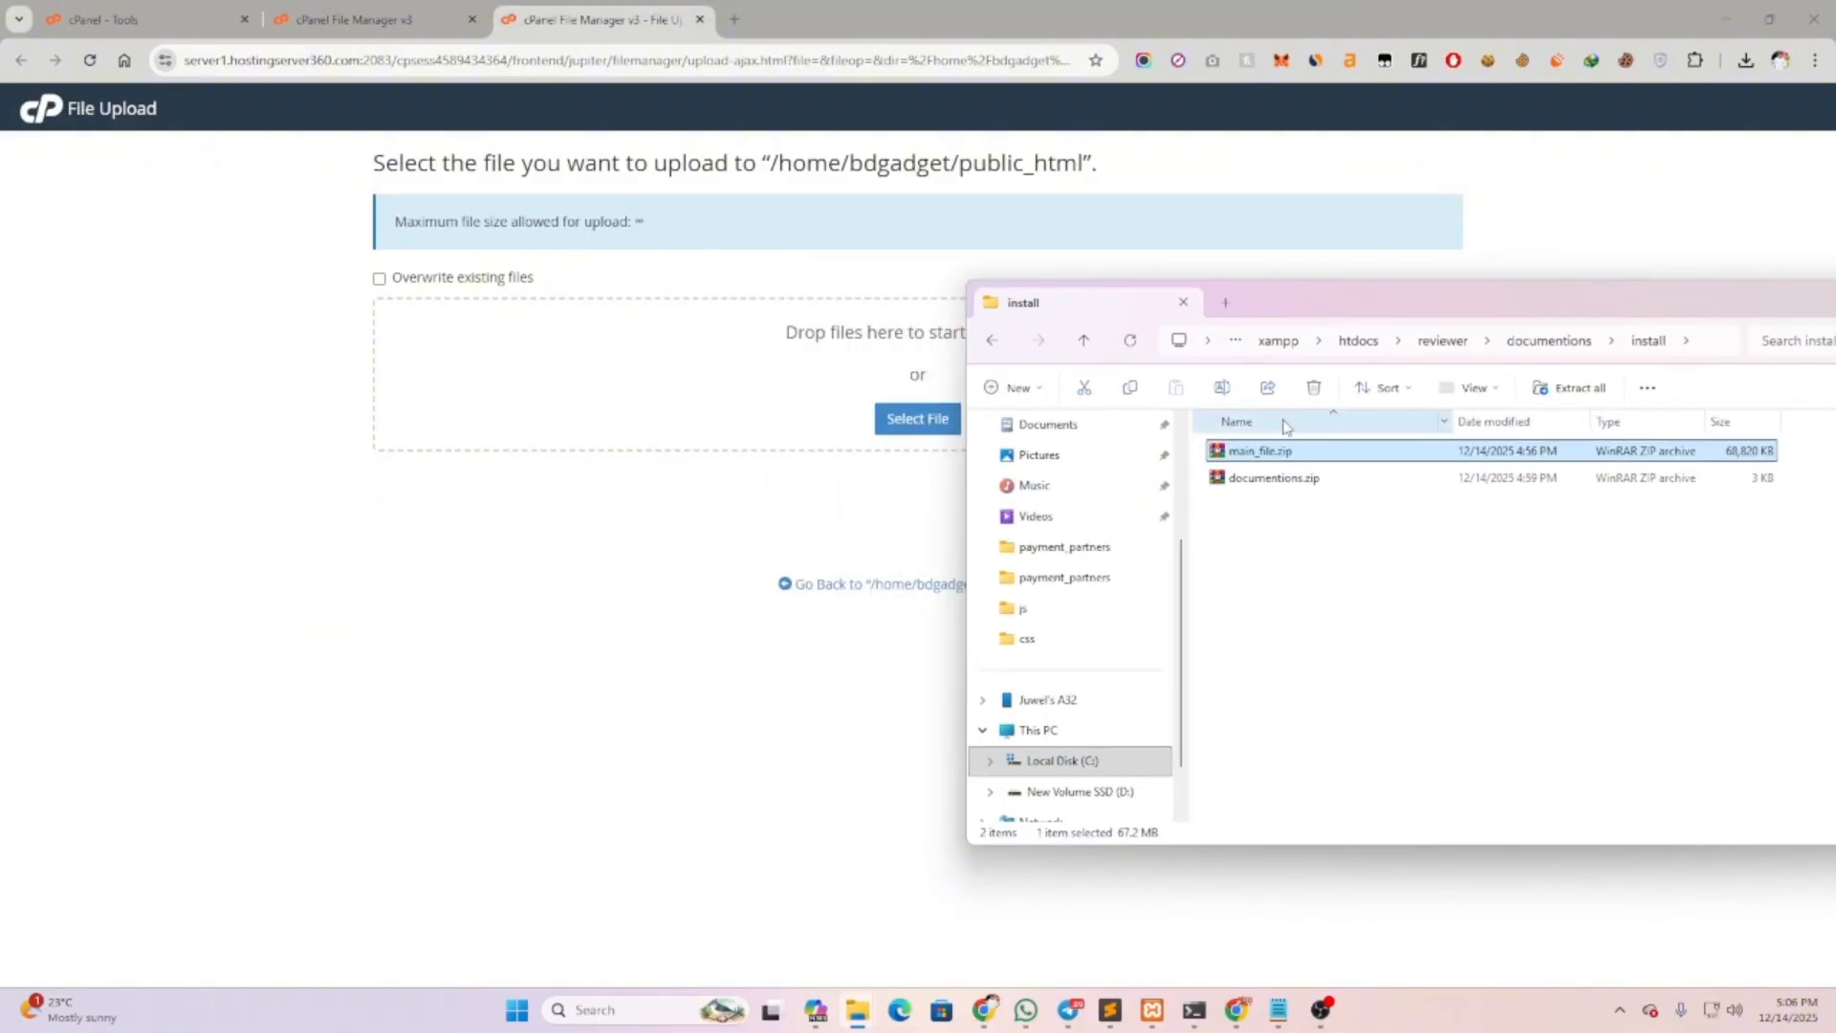
drag(1250, 462, 758, 355)
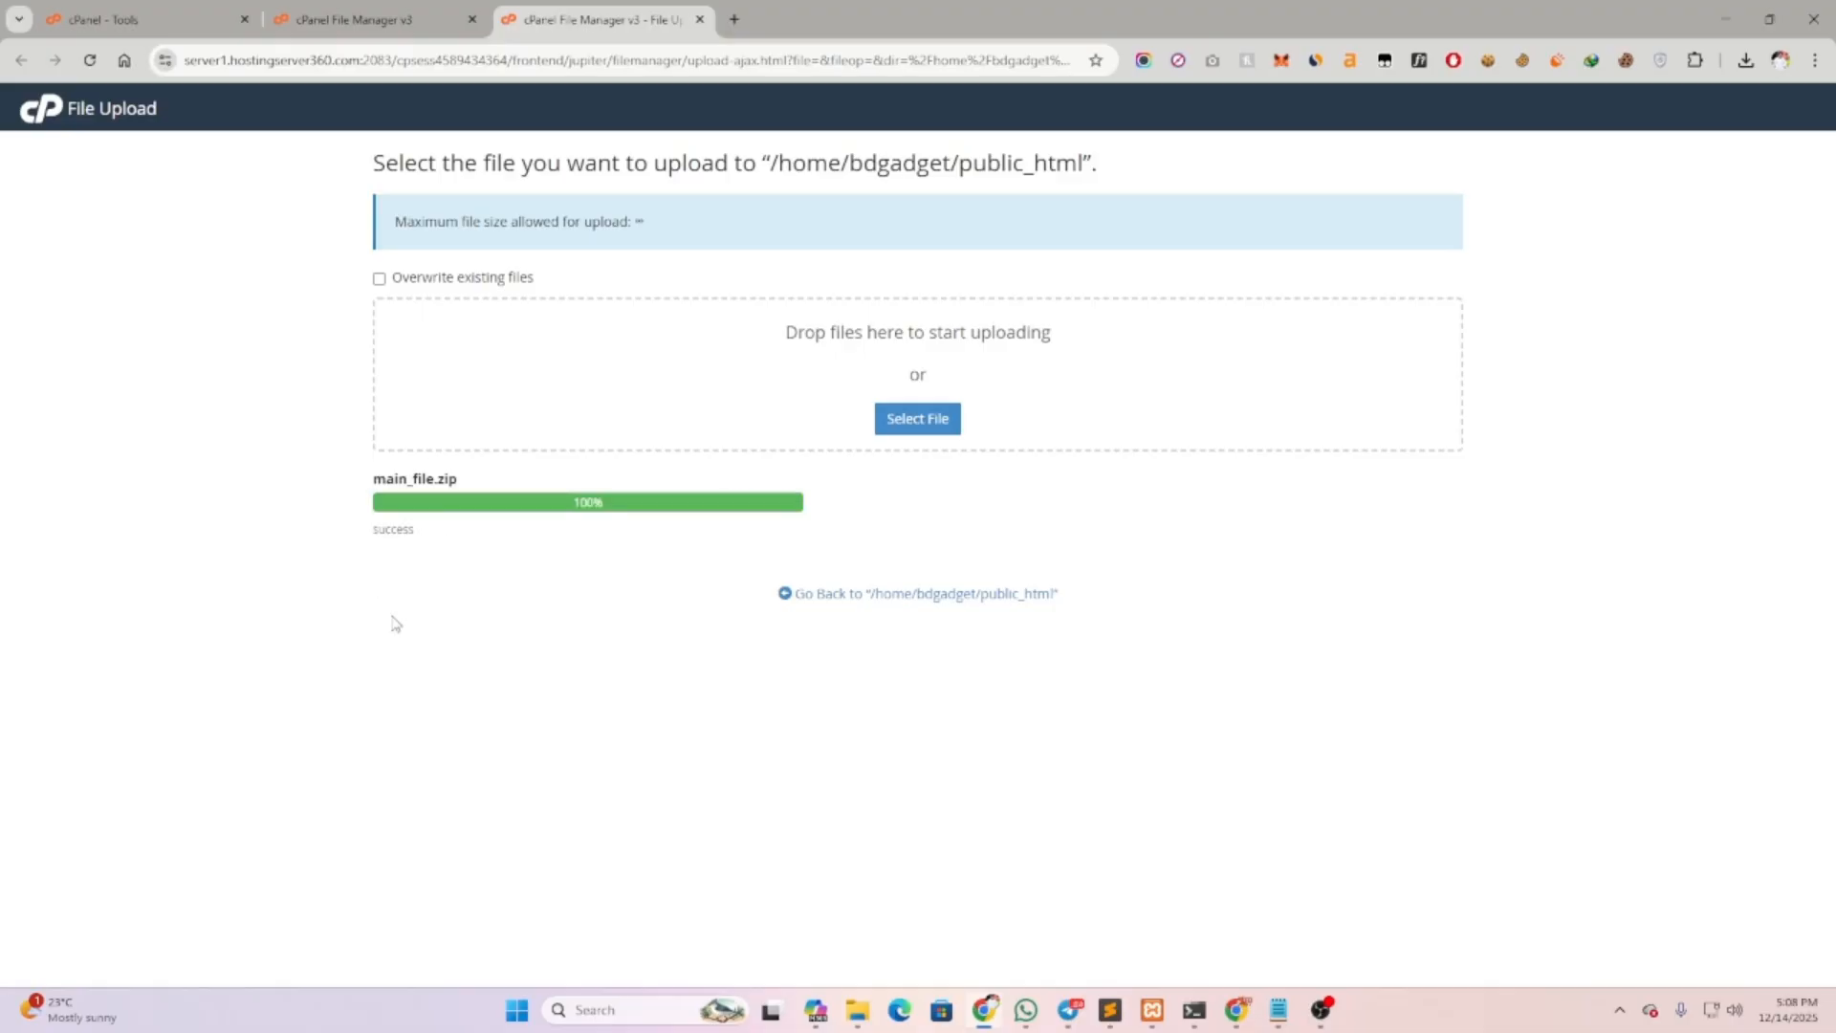
Refresh File Manager and extract main_file.zip into public_html
drag(355, 475, 538, 490)
click(522, 577)
click(421, 19)
click(751, 201)
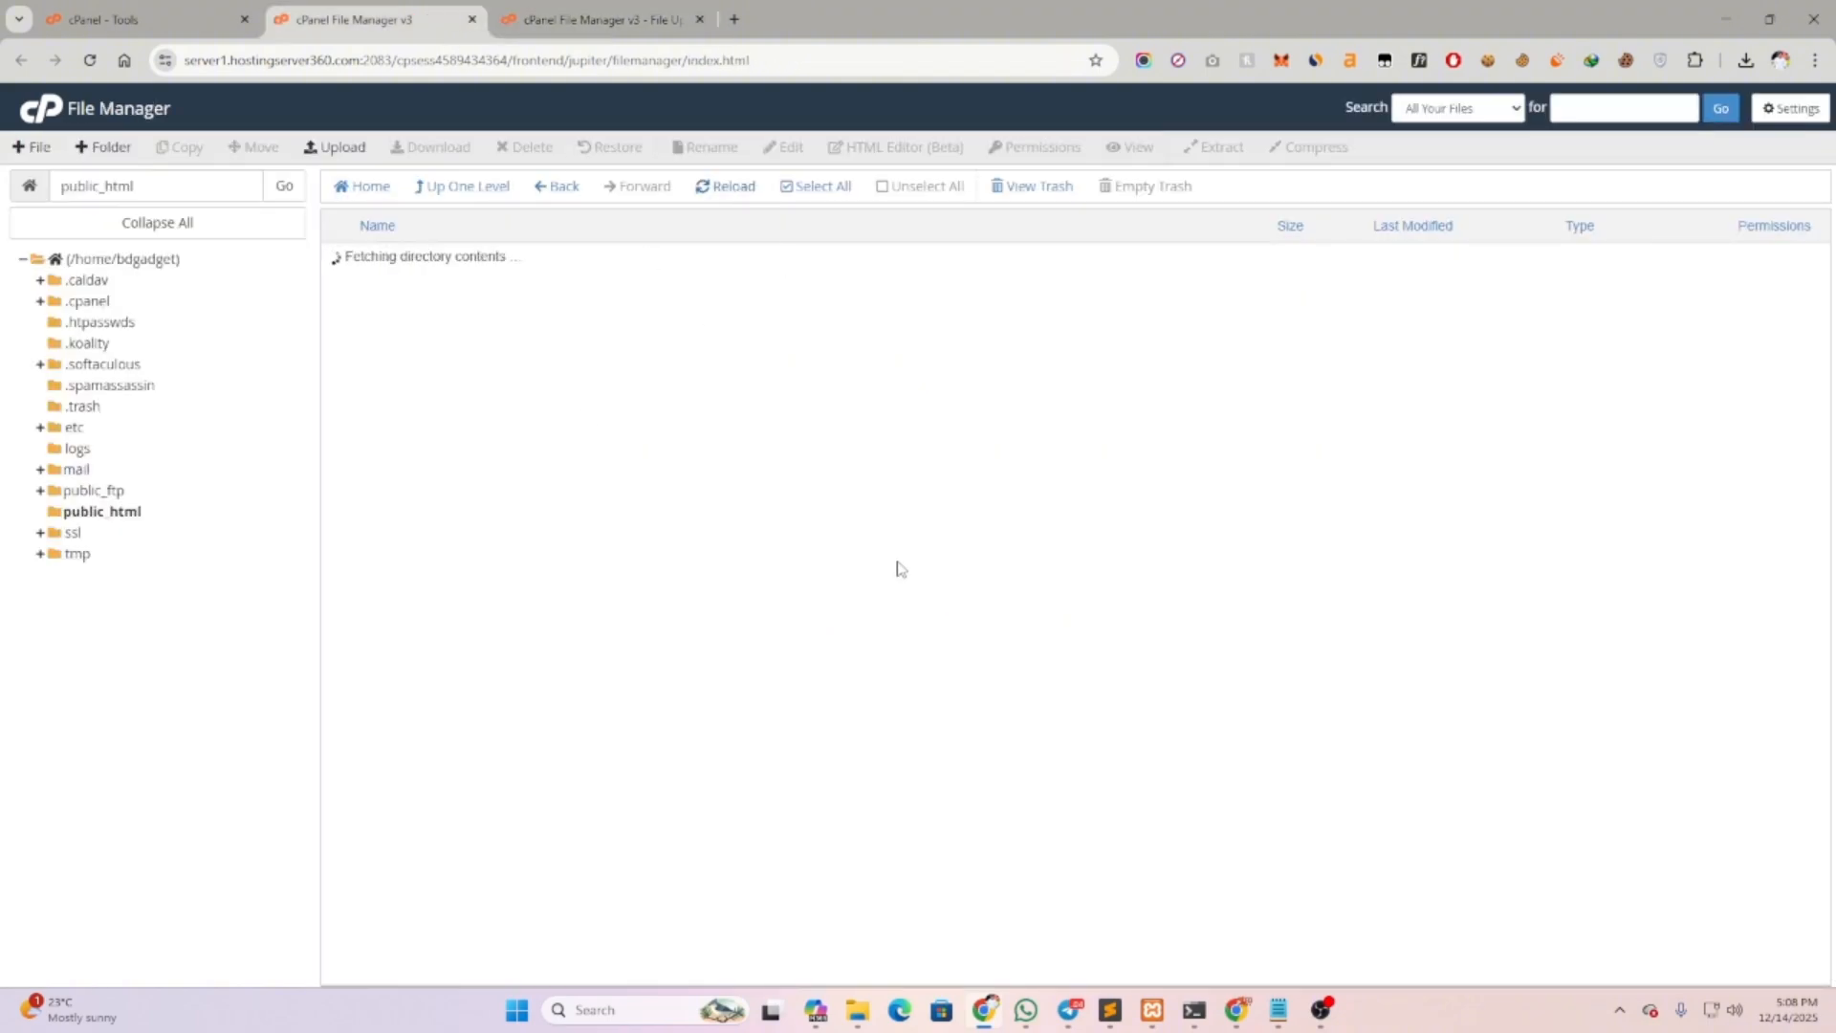
click(490, 277)
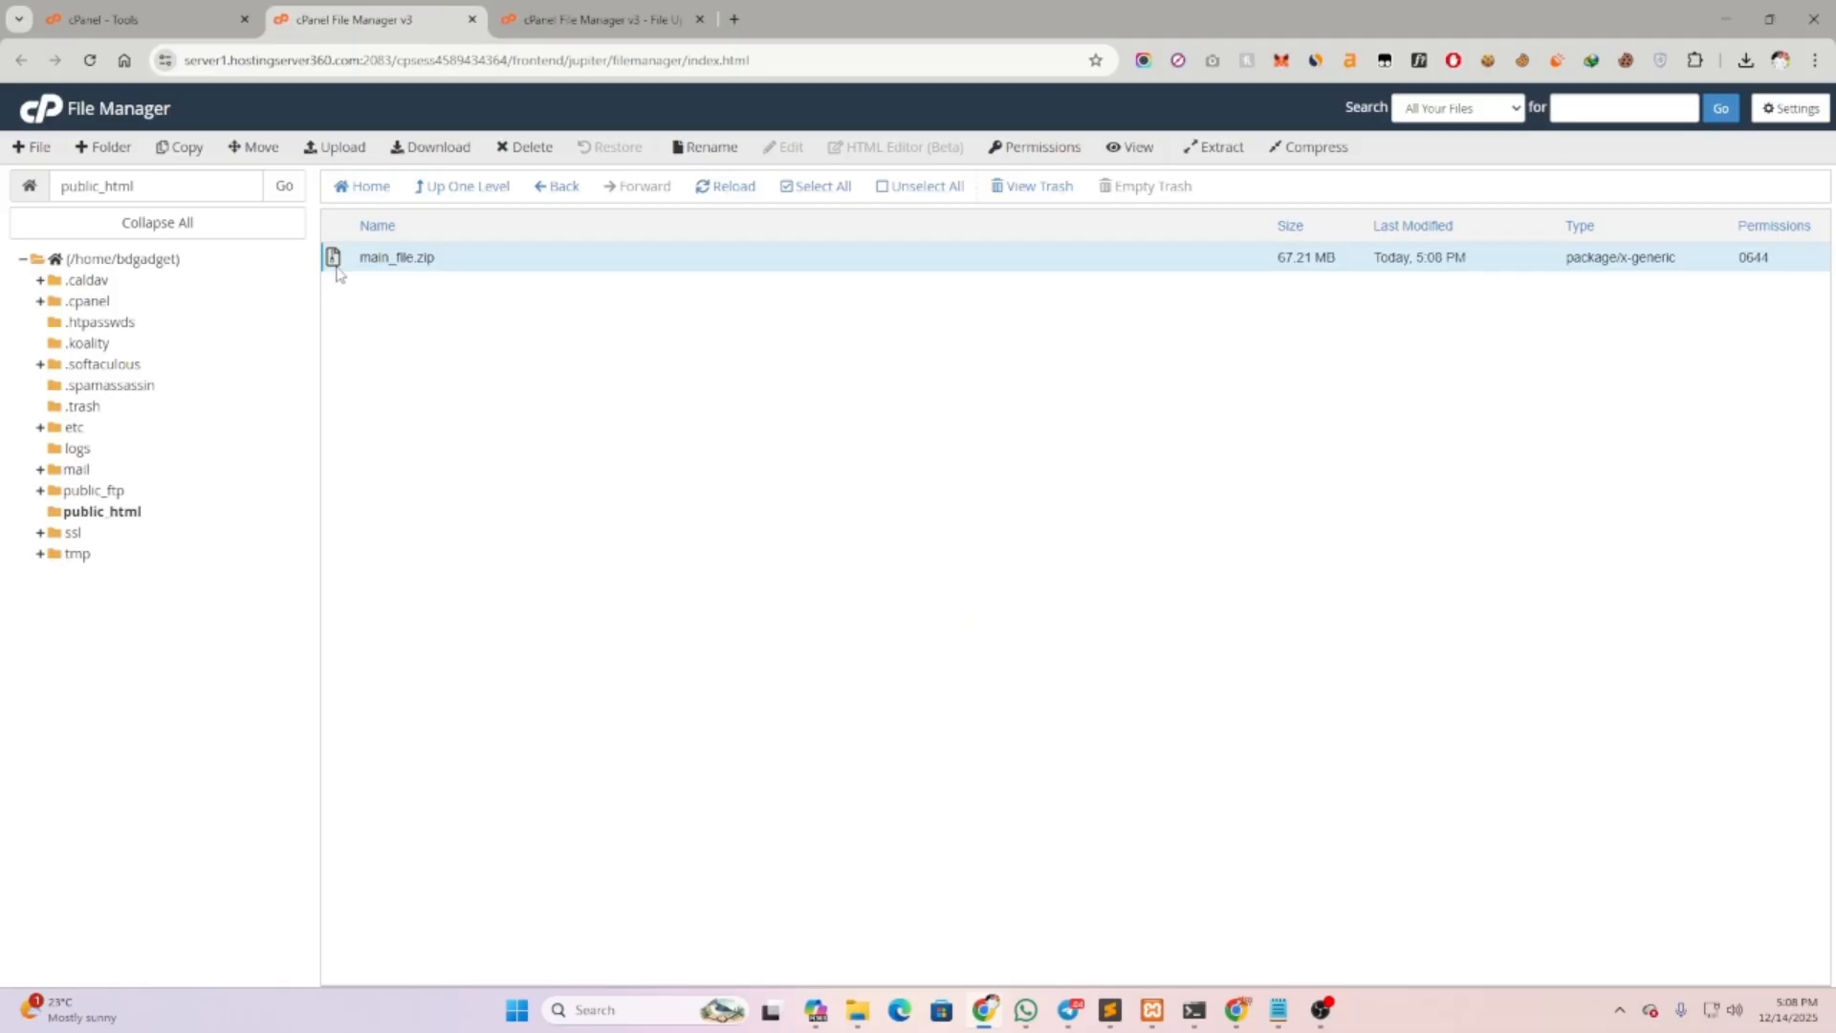
right_click(413, 258)
click(459, 472)
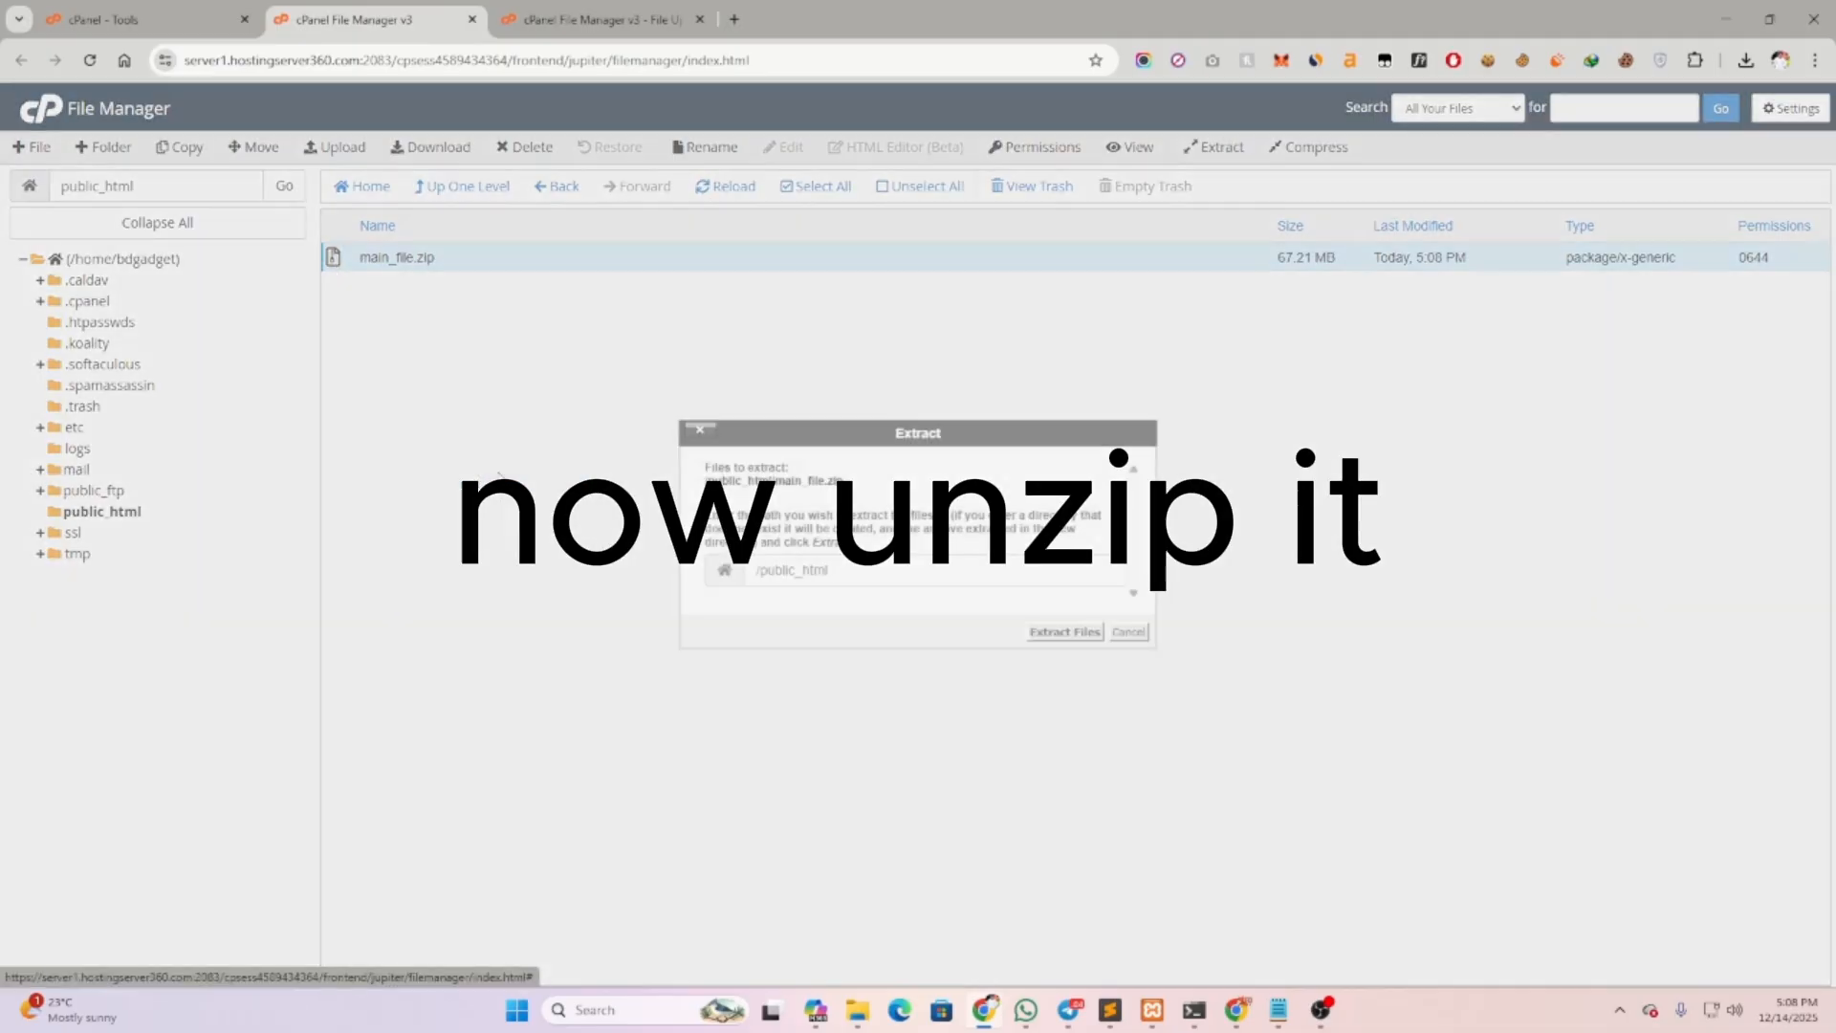
click(1044, 637)
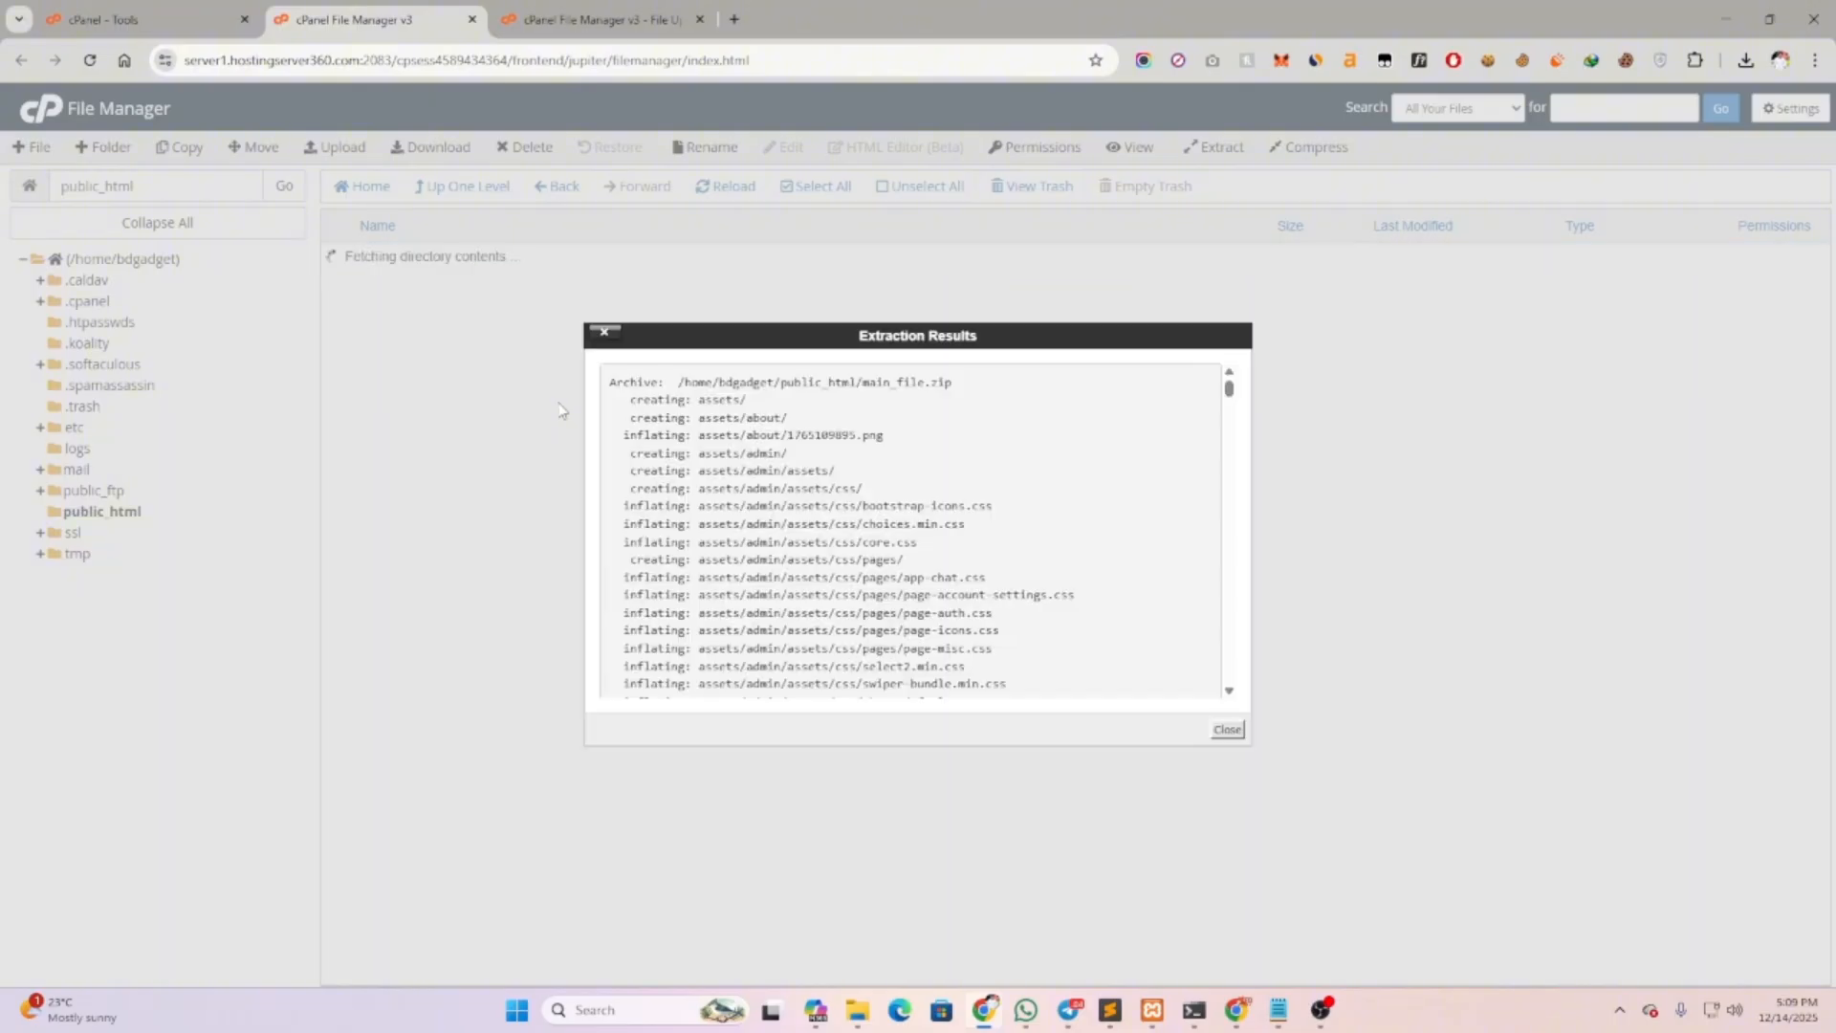
click(1227, 730)
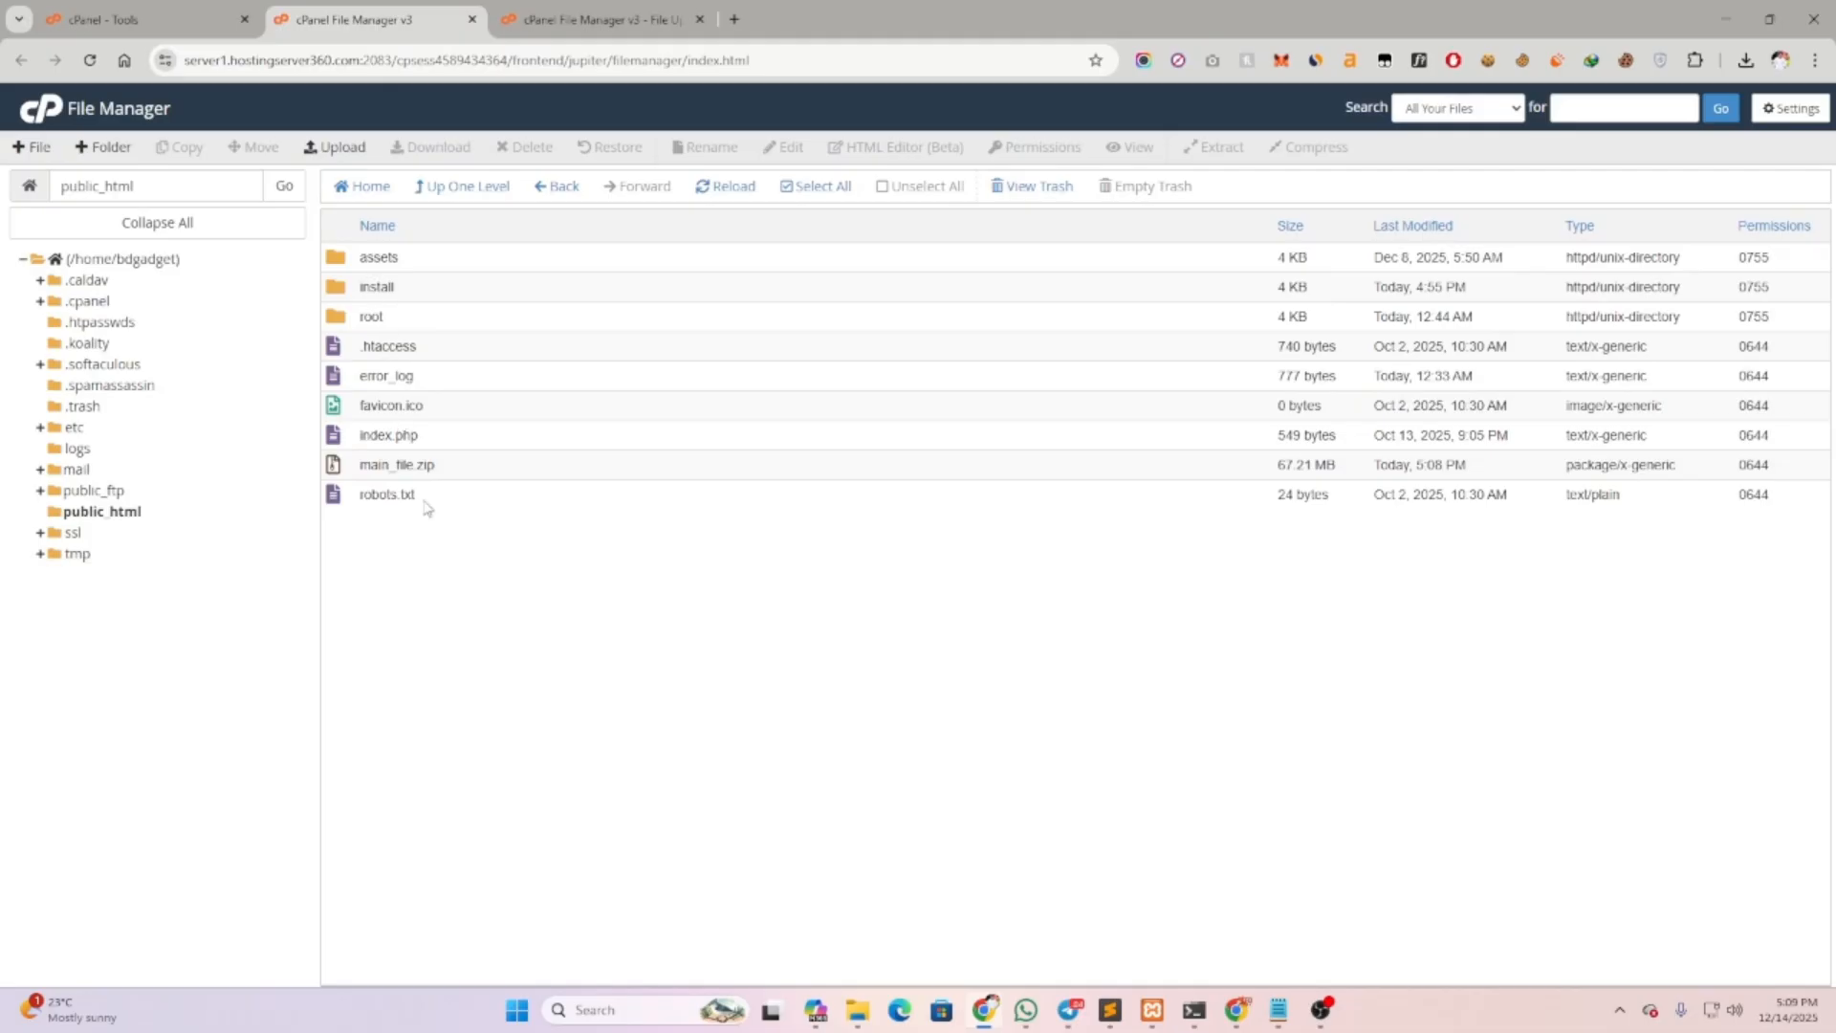
Permanently delete main_file.zip, skipping the trash
click(394, 466)
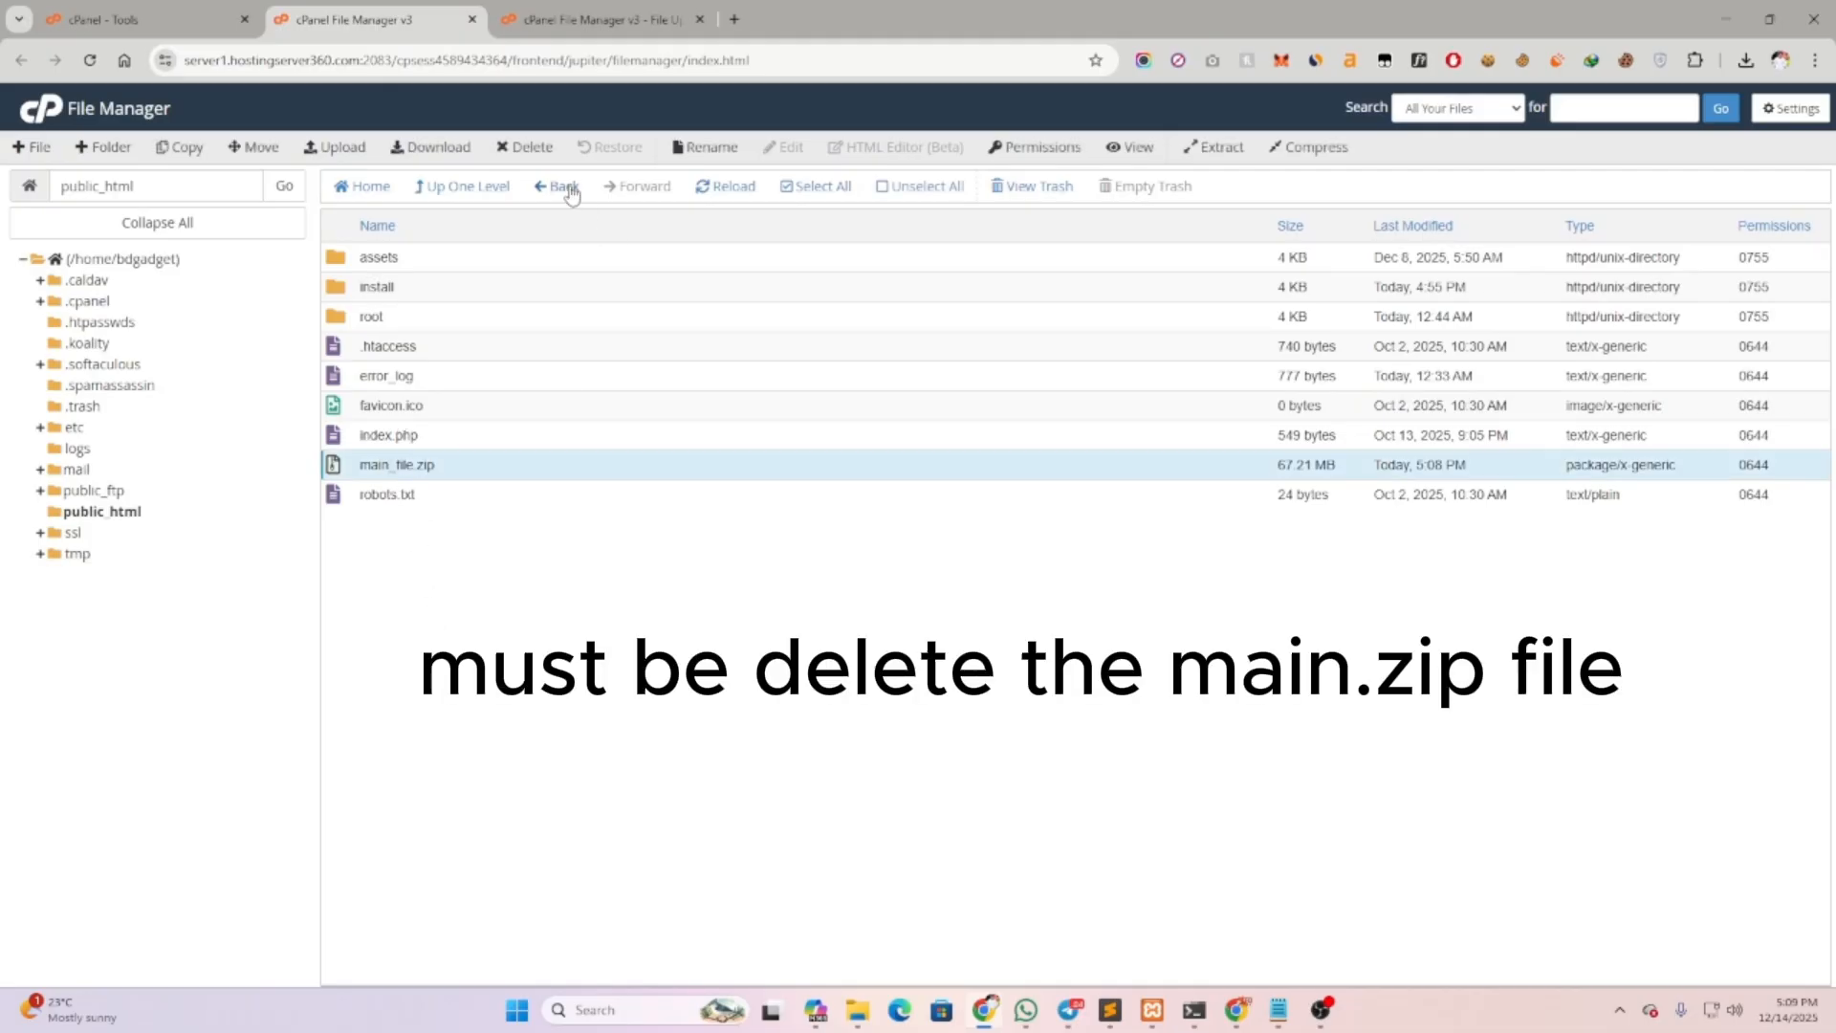
click(533, 150)
click(712, 540)
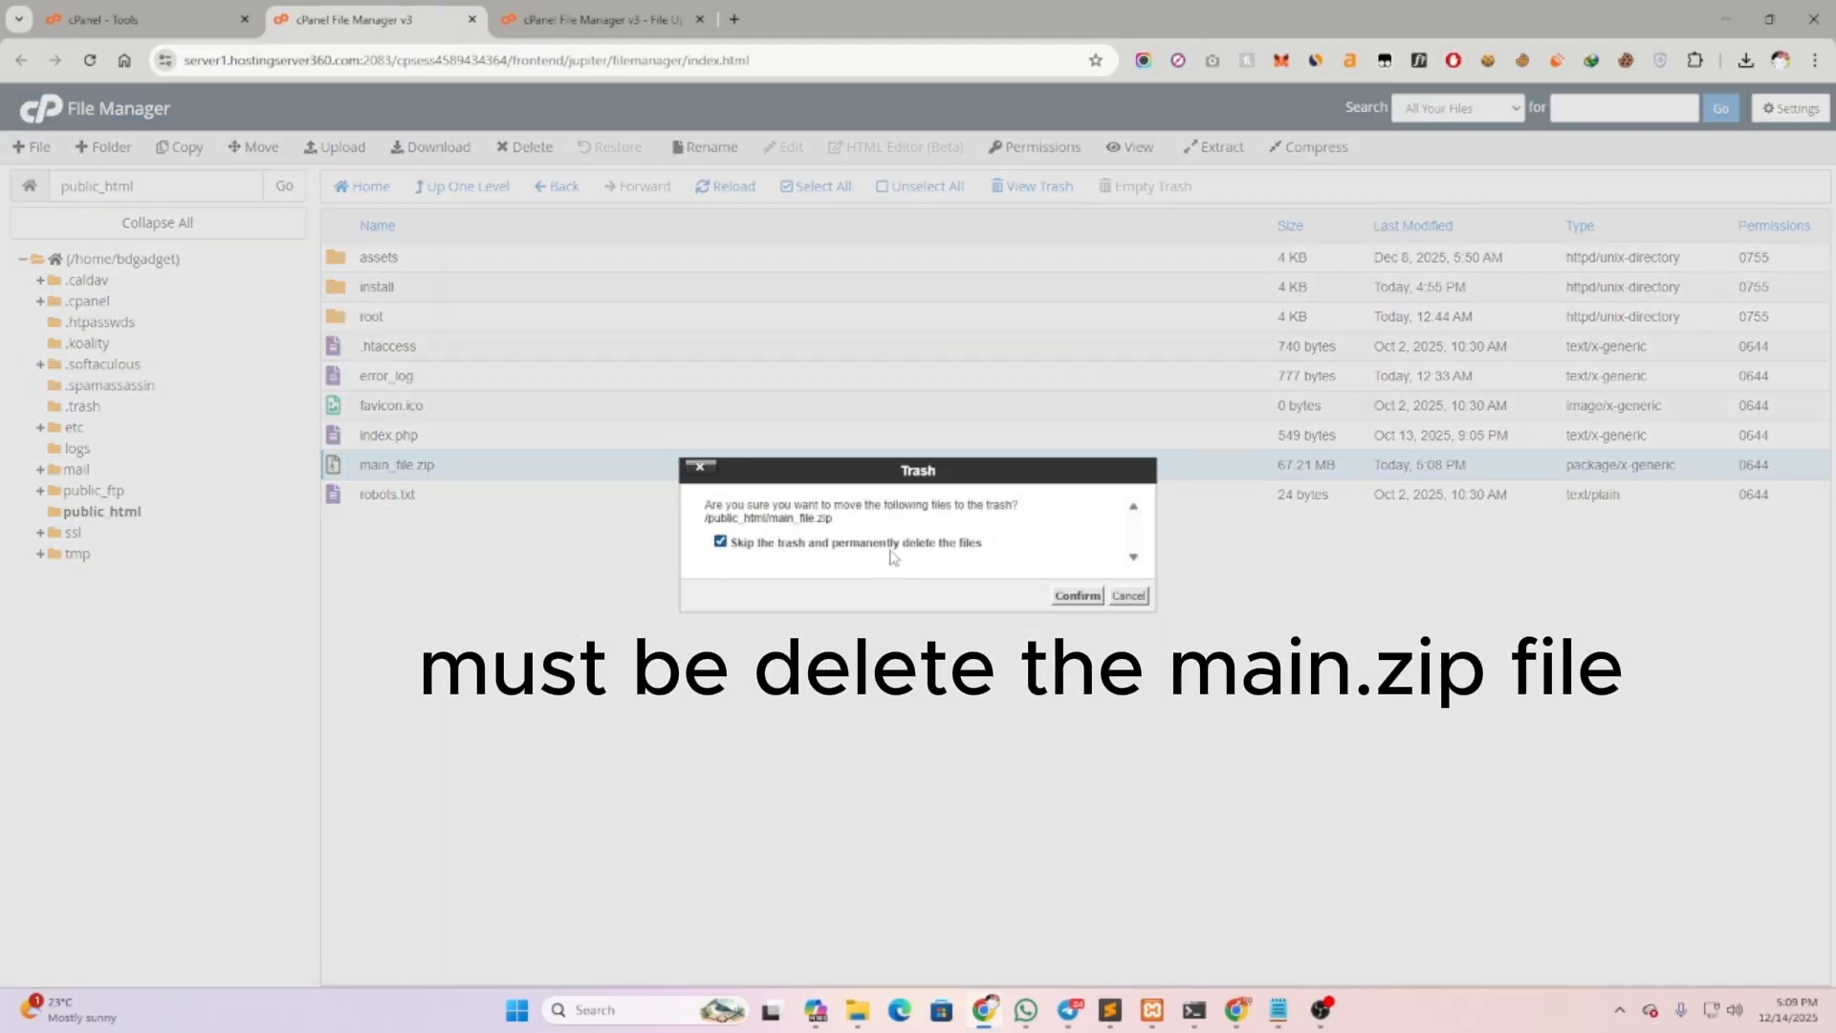
click(1068, 596)
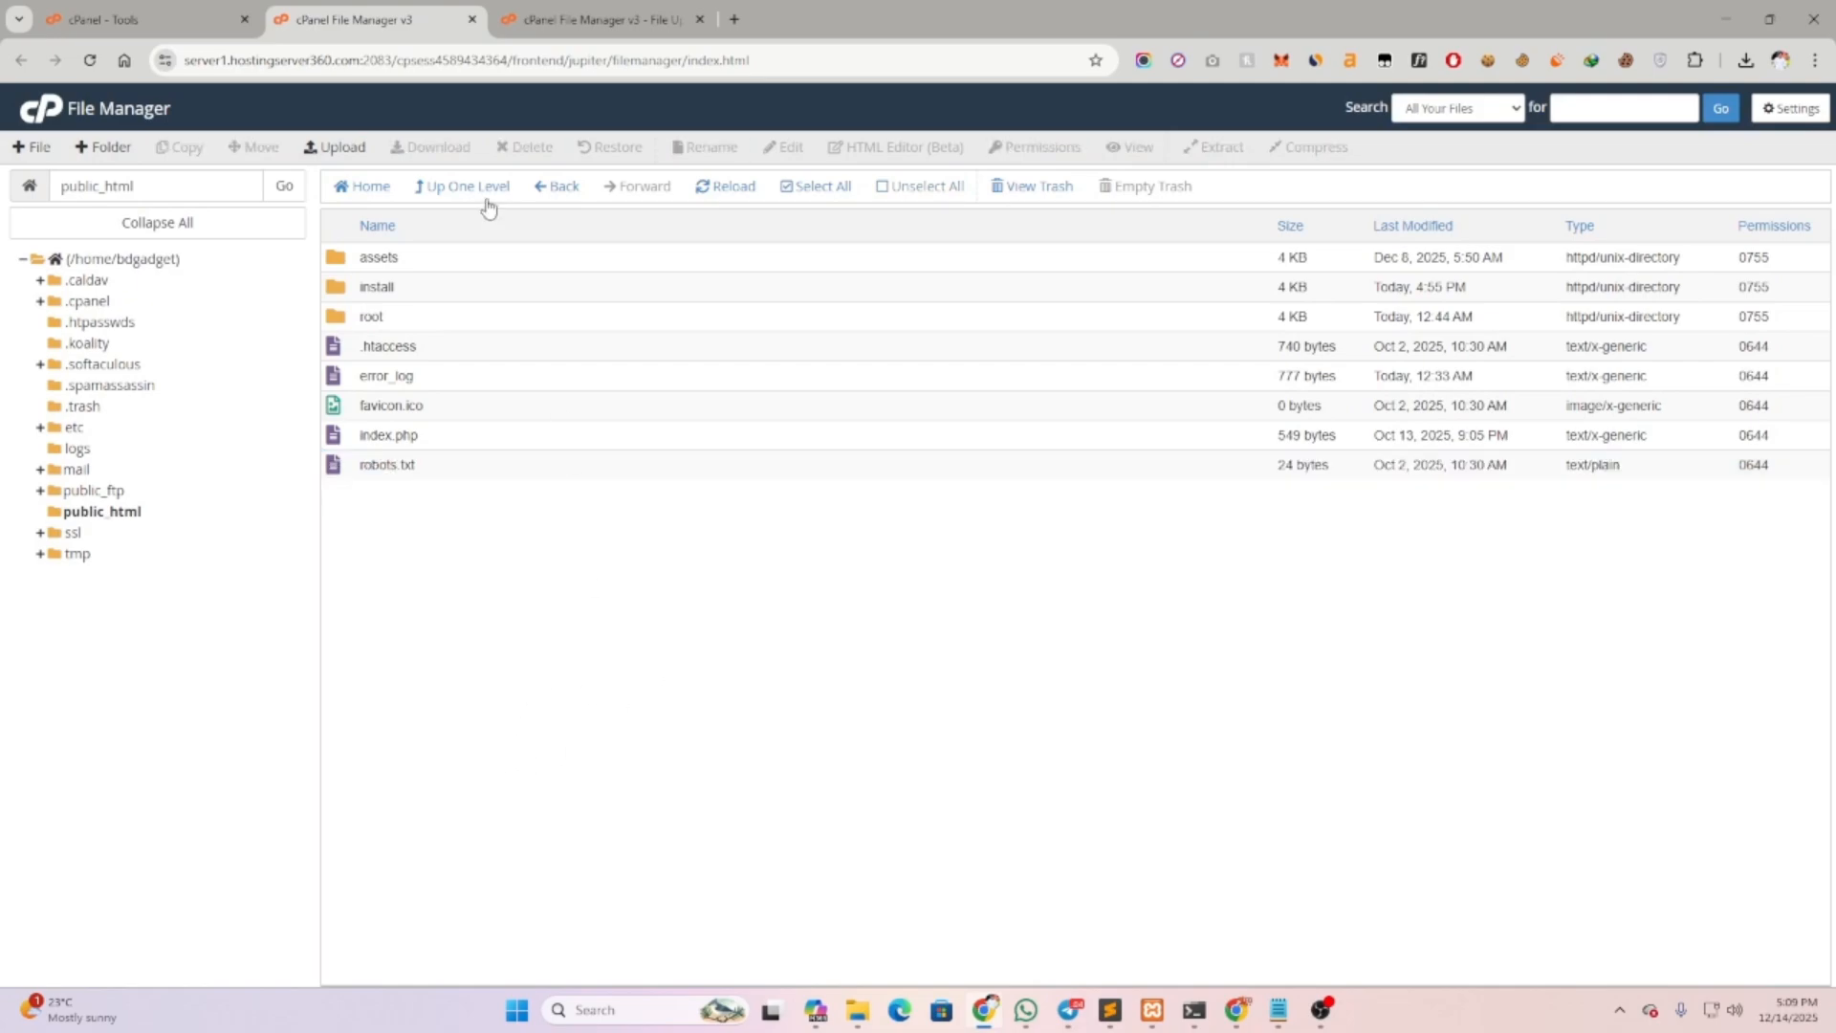
In MultiPHP Manager, select bdgadget.store and apply PHP 8.2 (ea-php82) in place of PHP 8.1
click(168, 14)
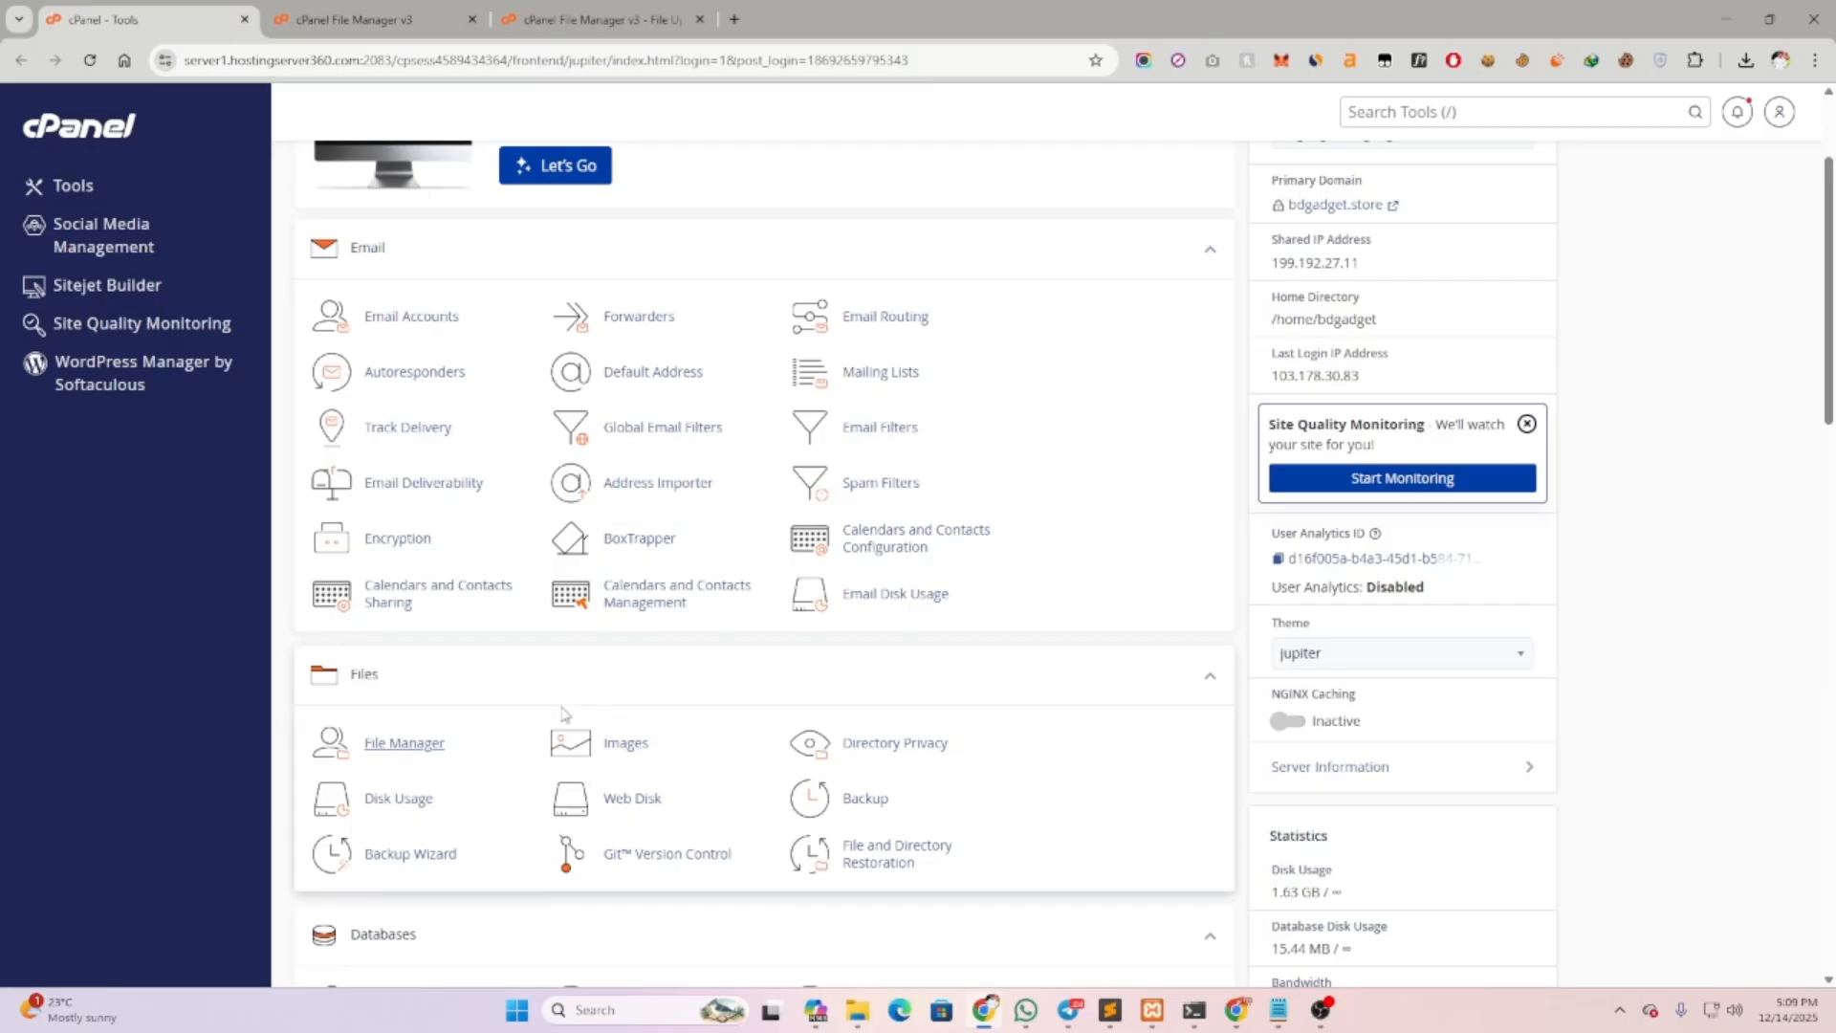
scroll(570, 715, down, 8)
scroll(570, 715, down, 4)
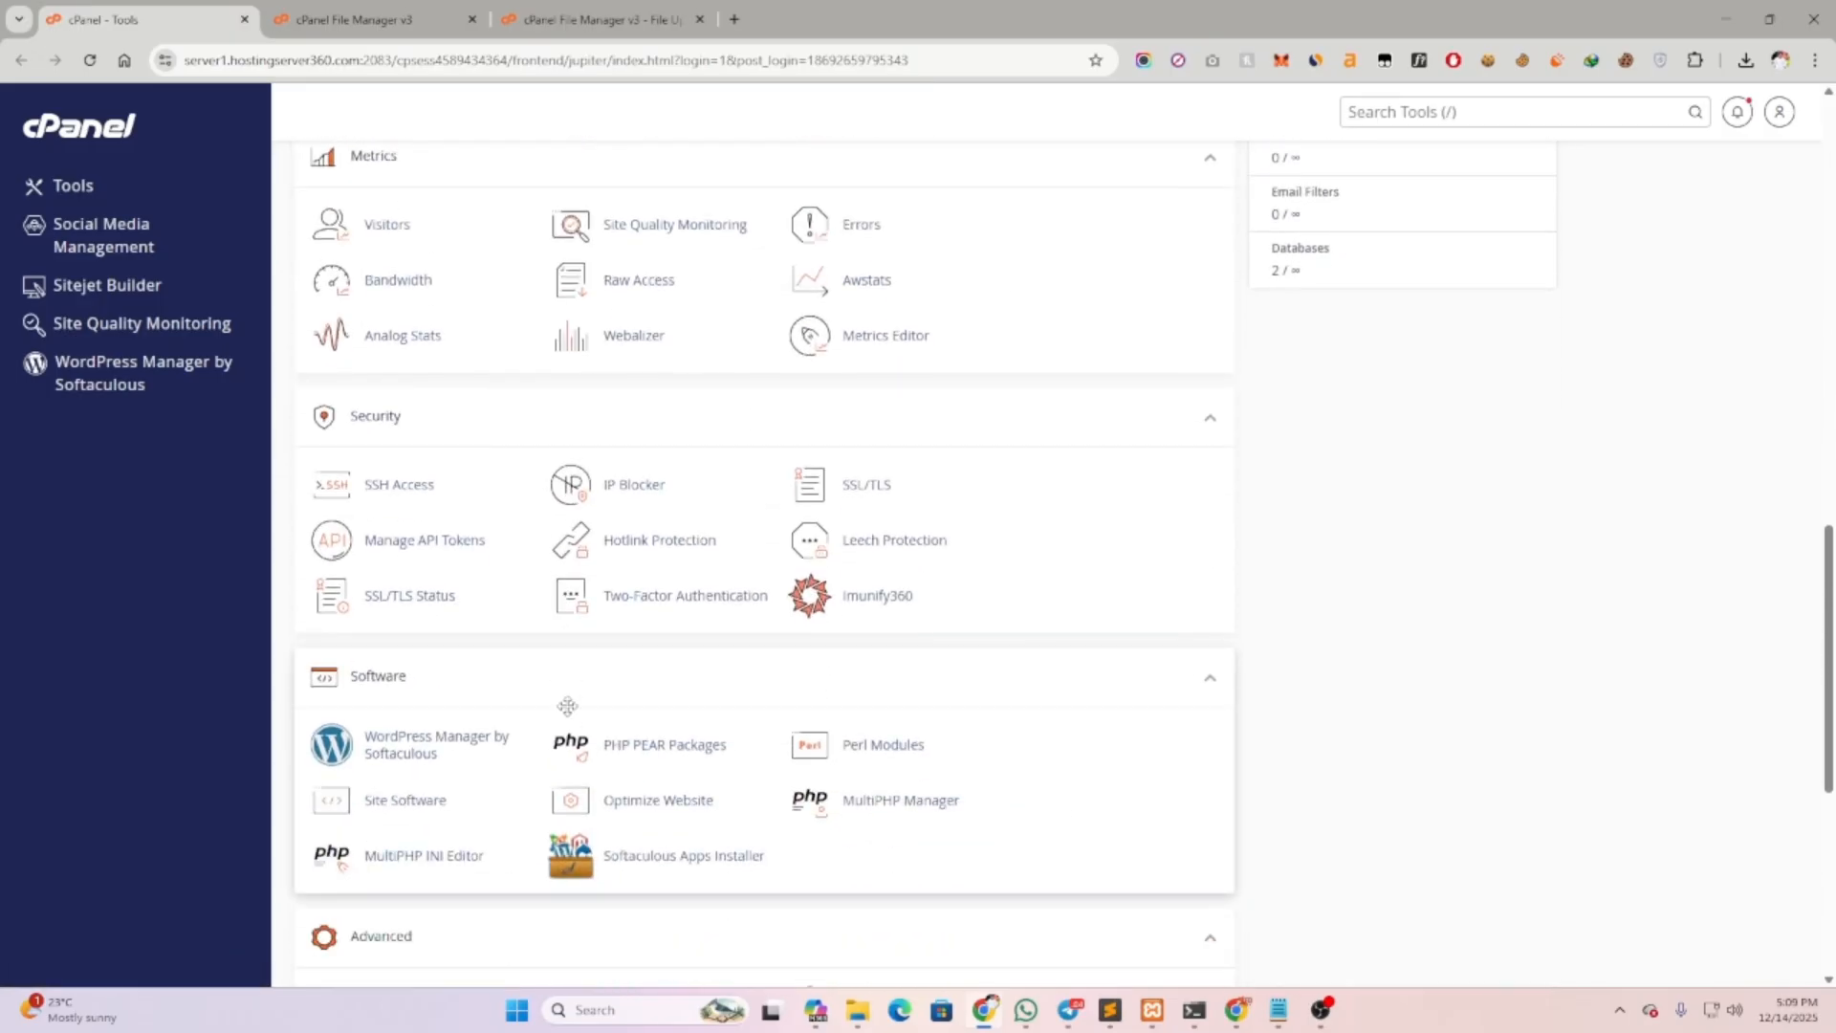
click(893, 799)
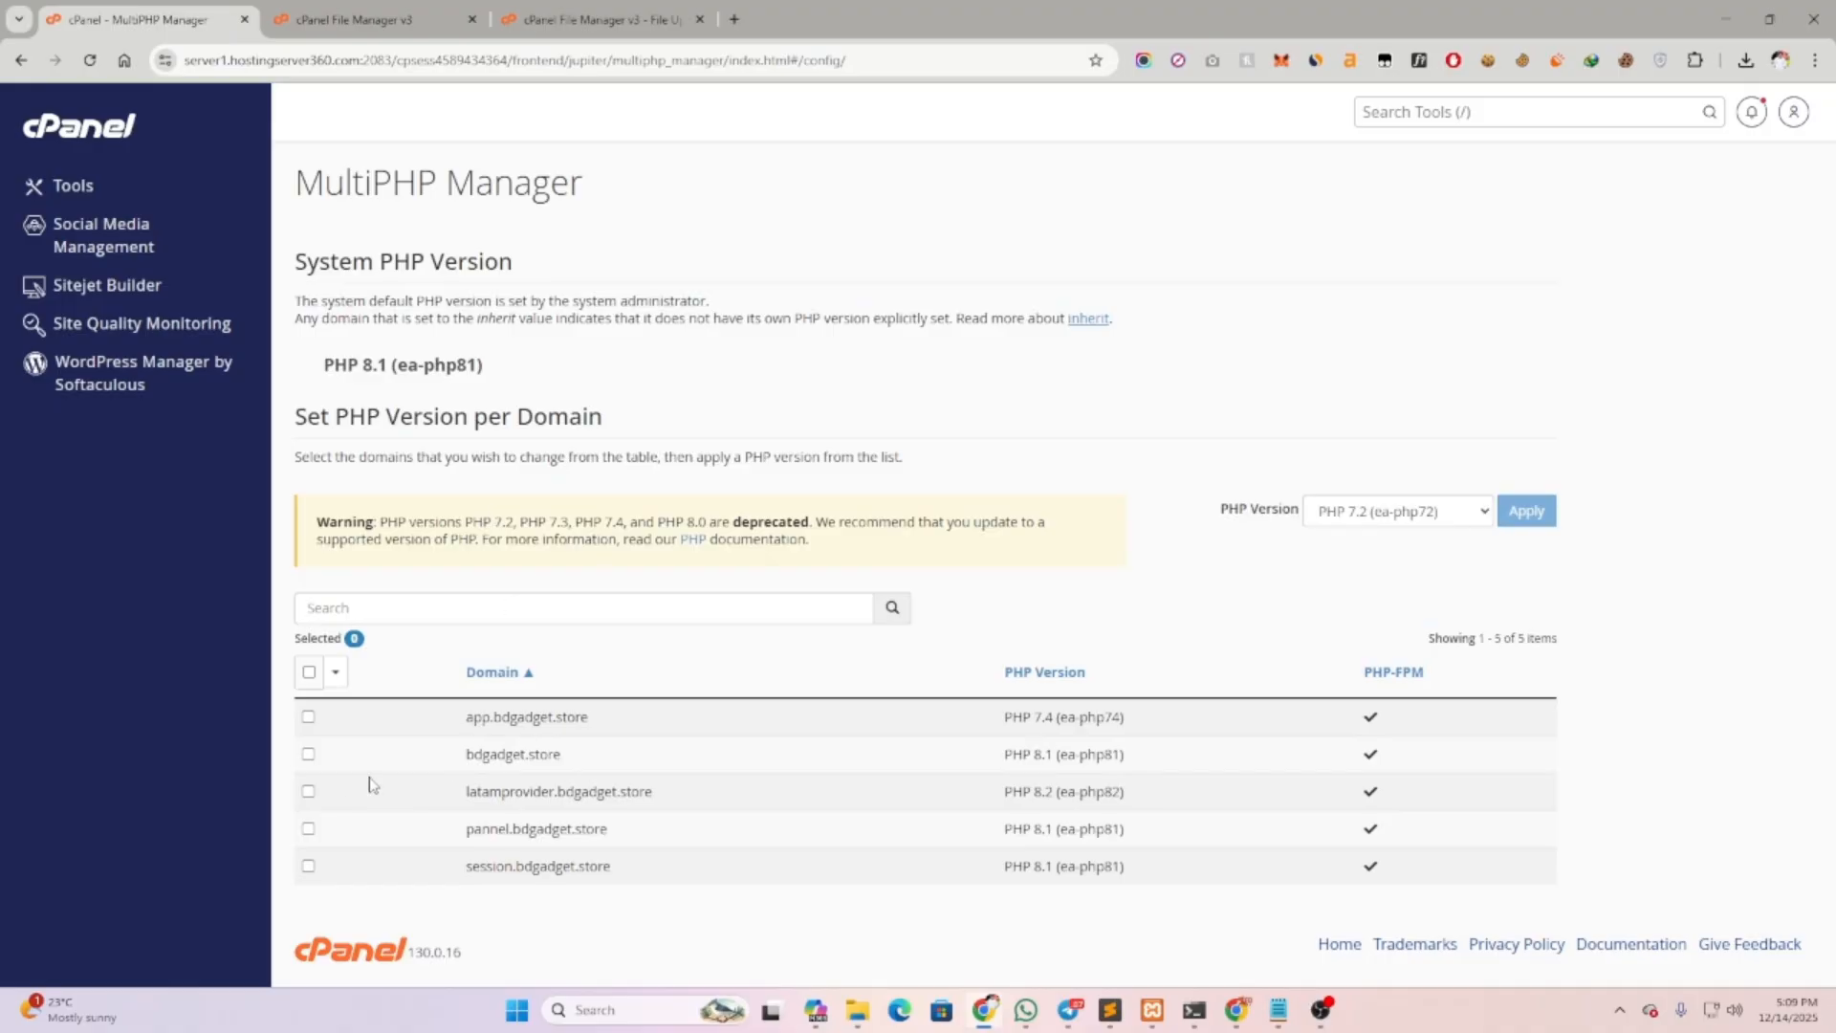
click(307, 756)
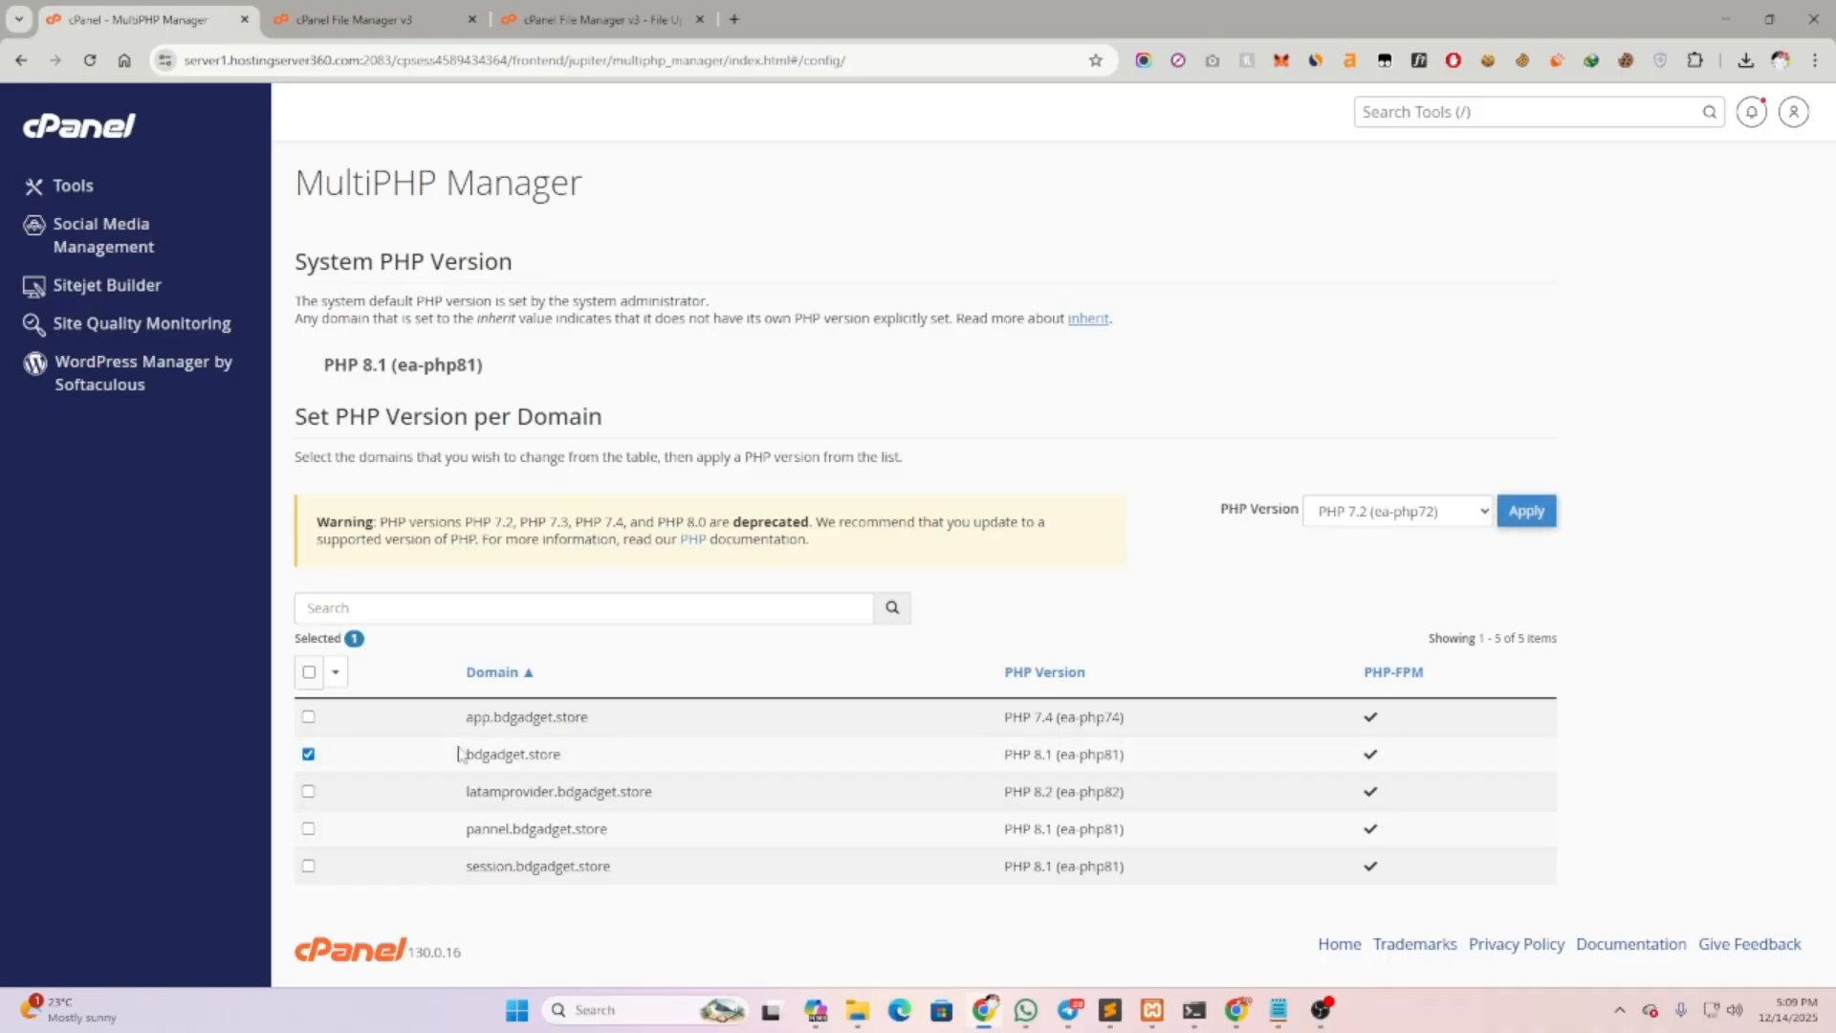
drag(1032, 755, 1044, 758)
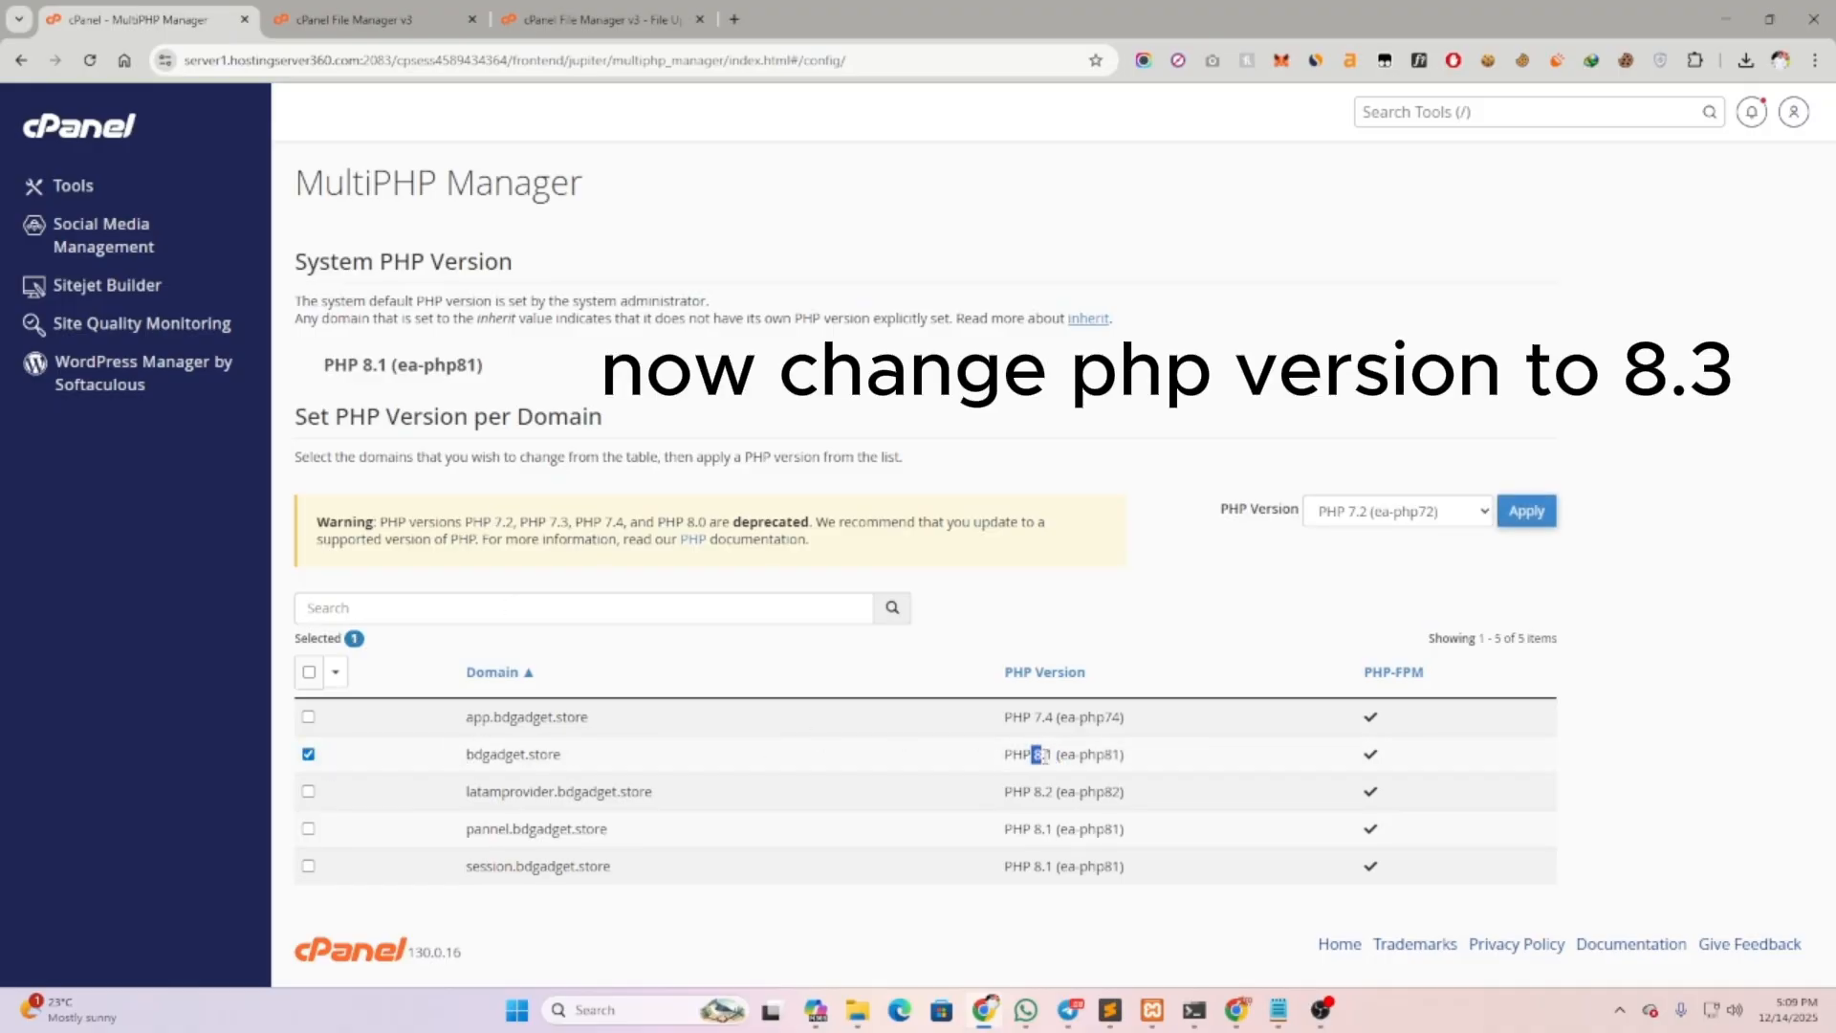
click(1394, 515)
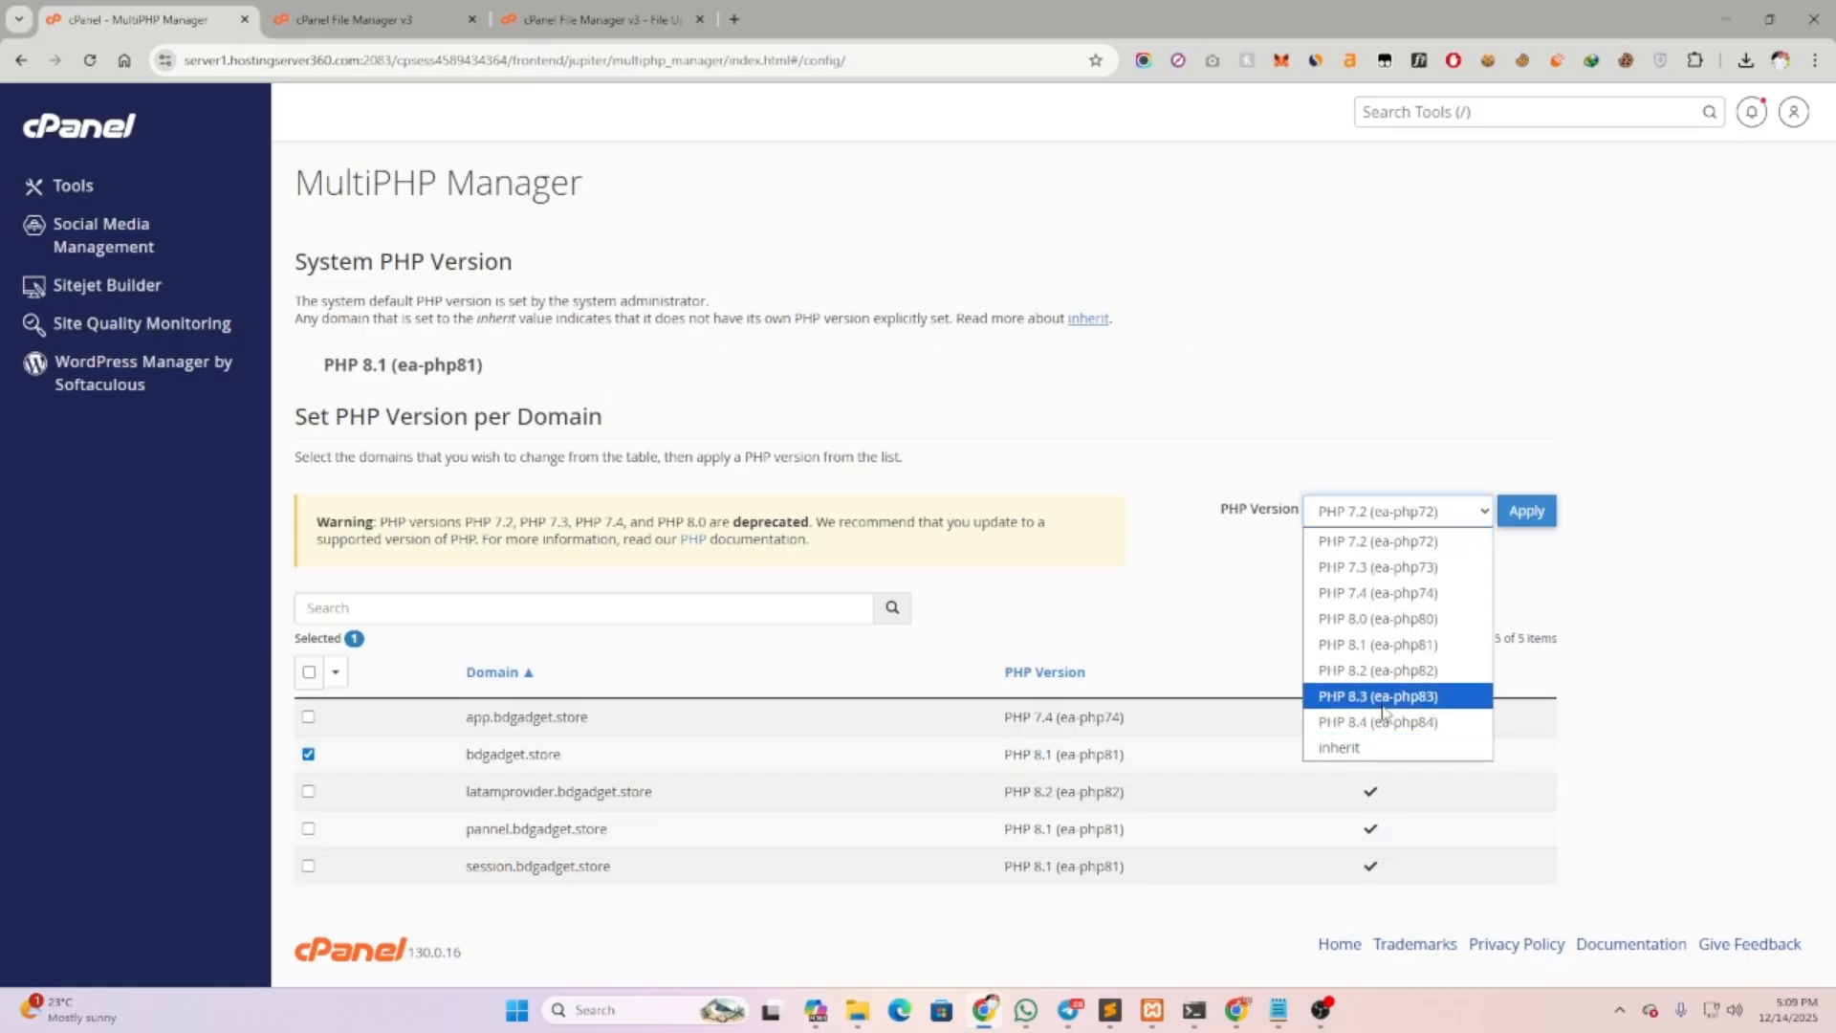
click(1384, 674)
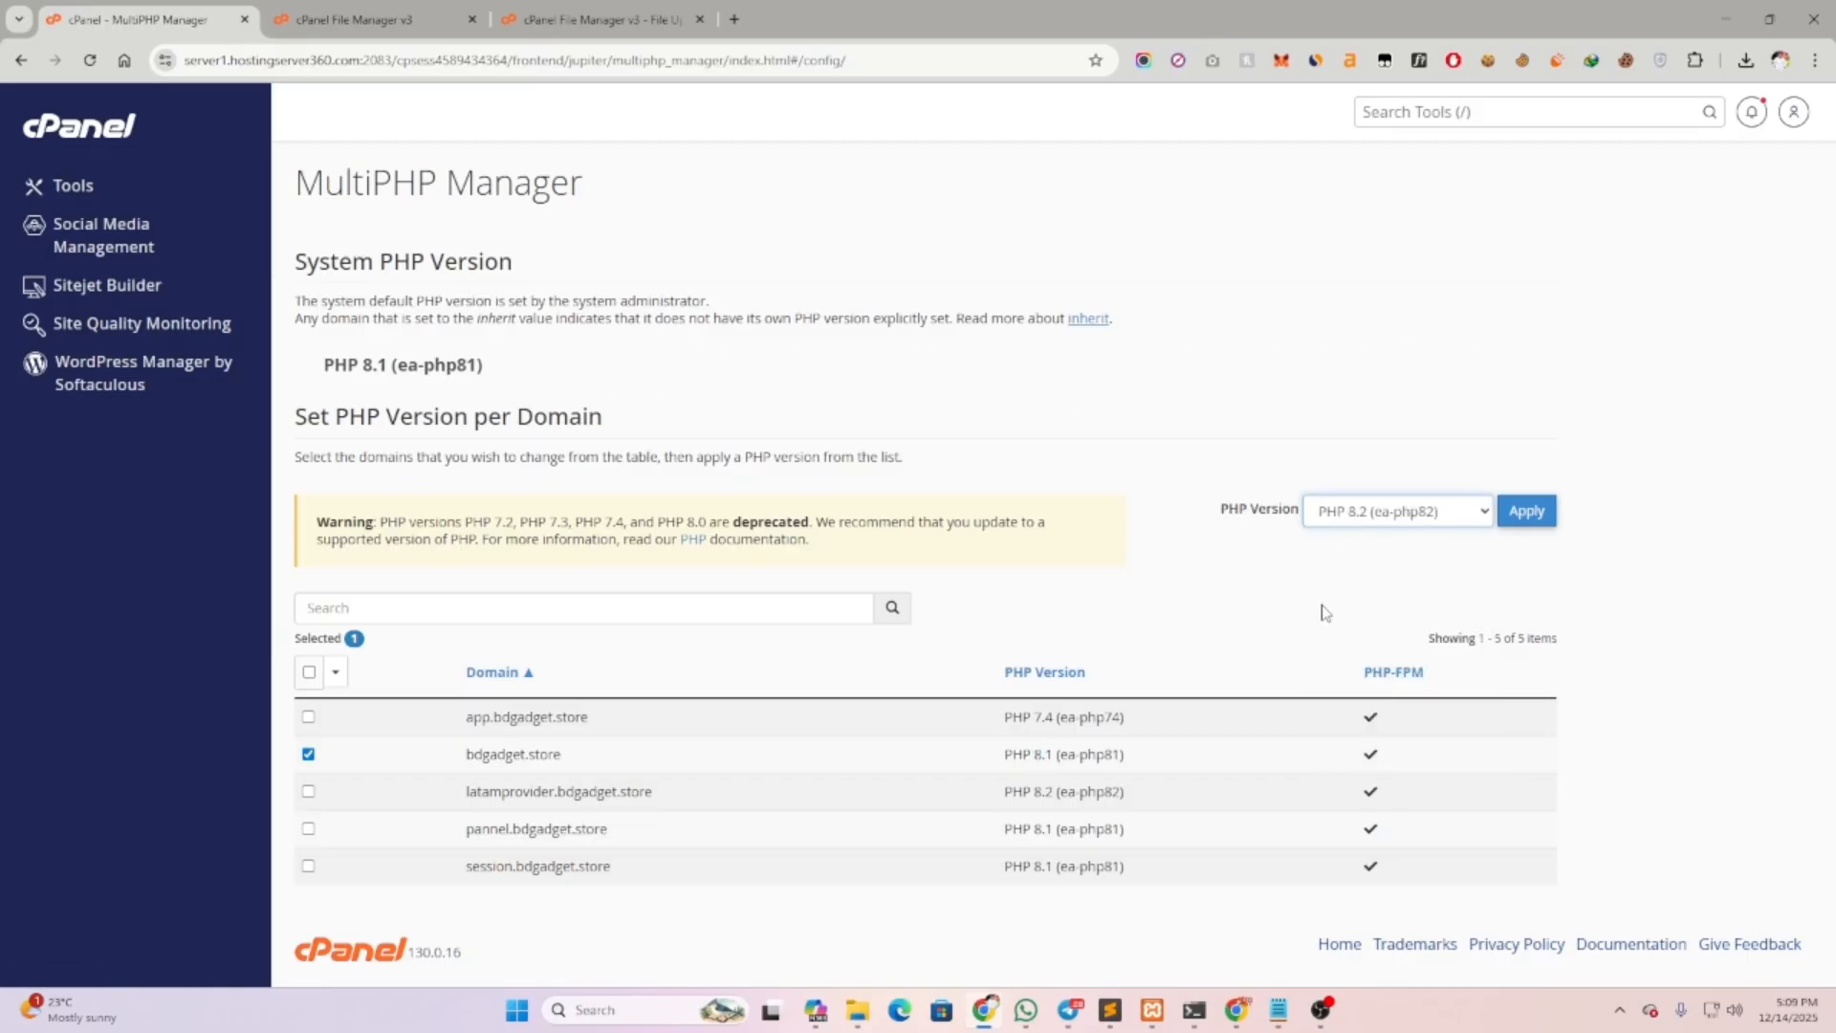
click(1521, 516)
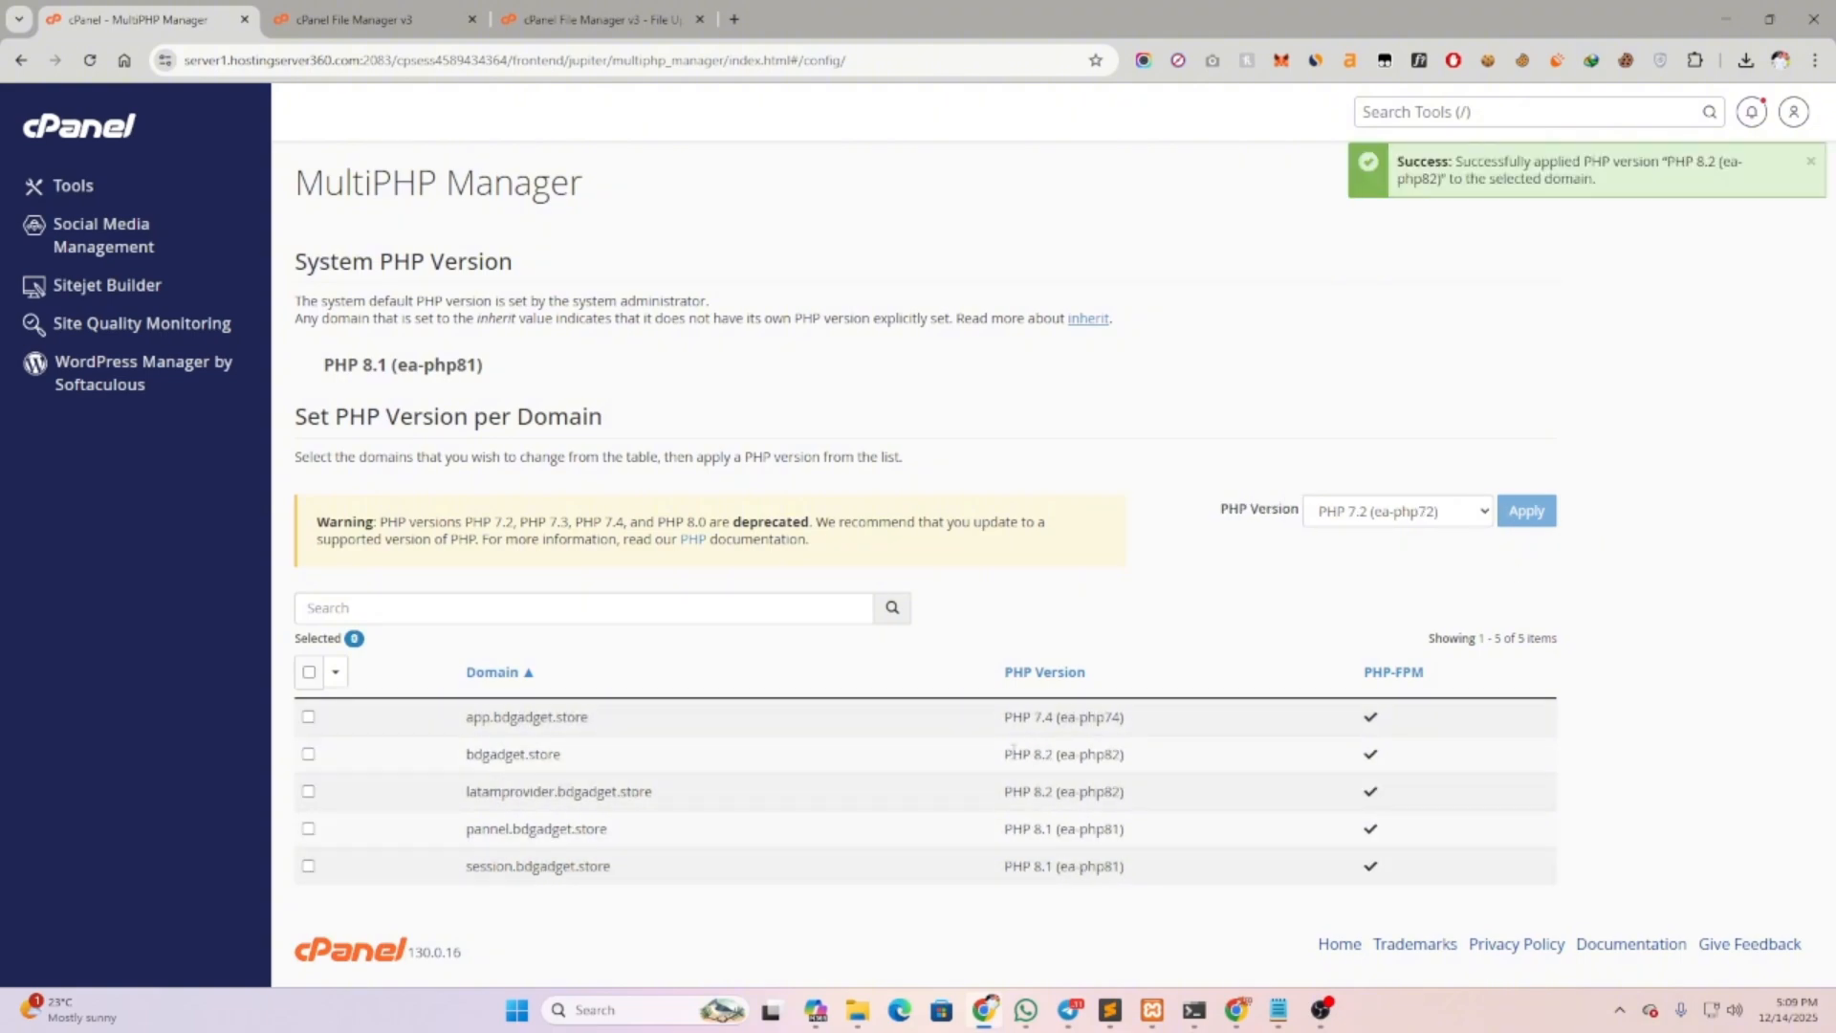
drag(1012, 751, 1138, 755)
click(1168, 757)
Open the Database Wizard and enter smmscript as the new database name
click(73, 186)
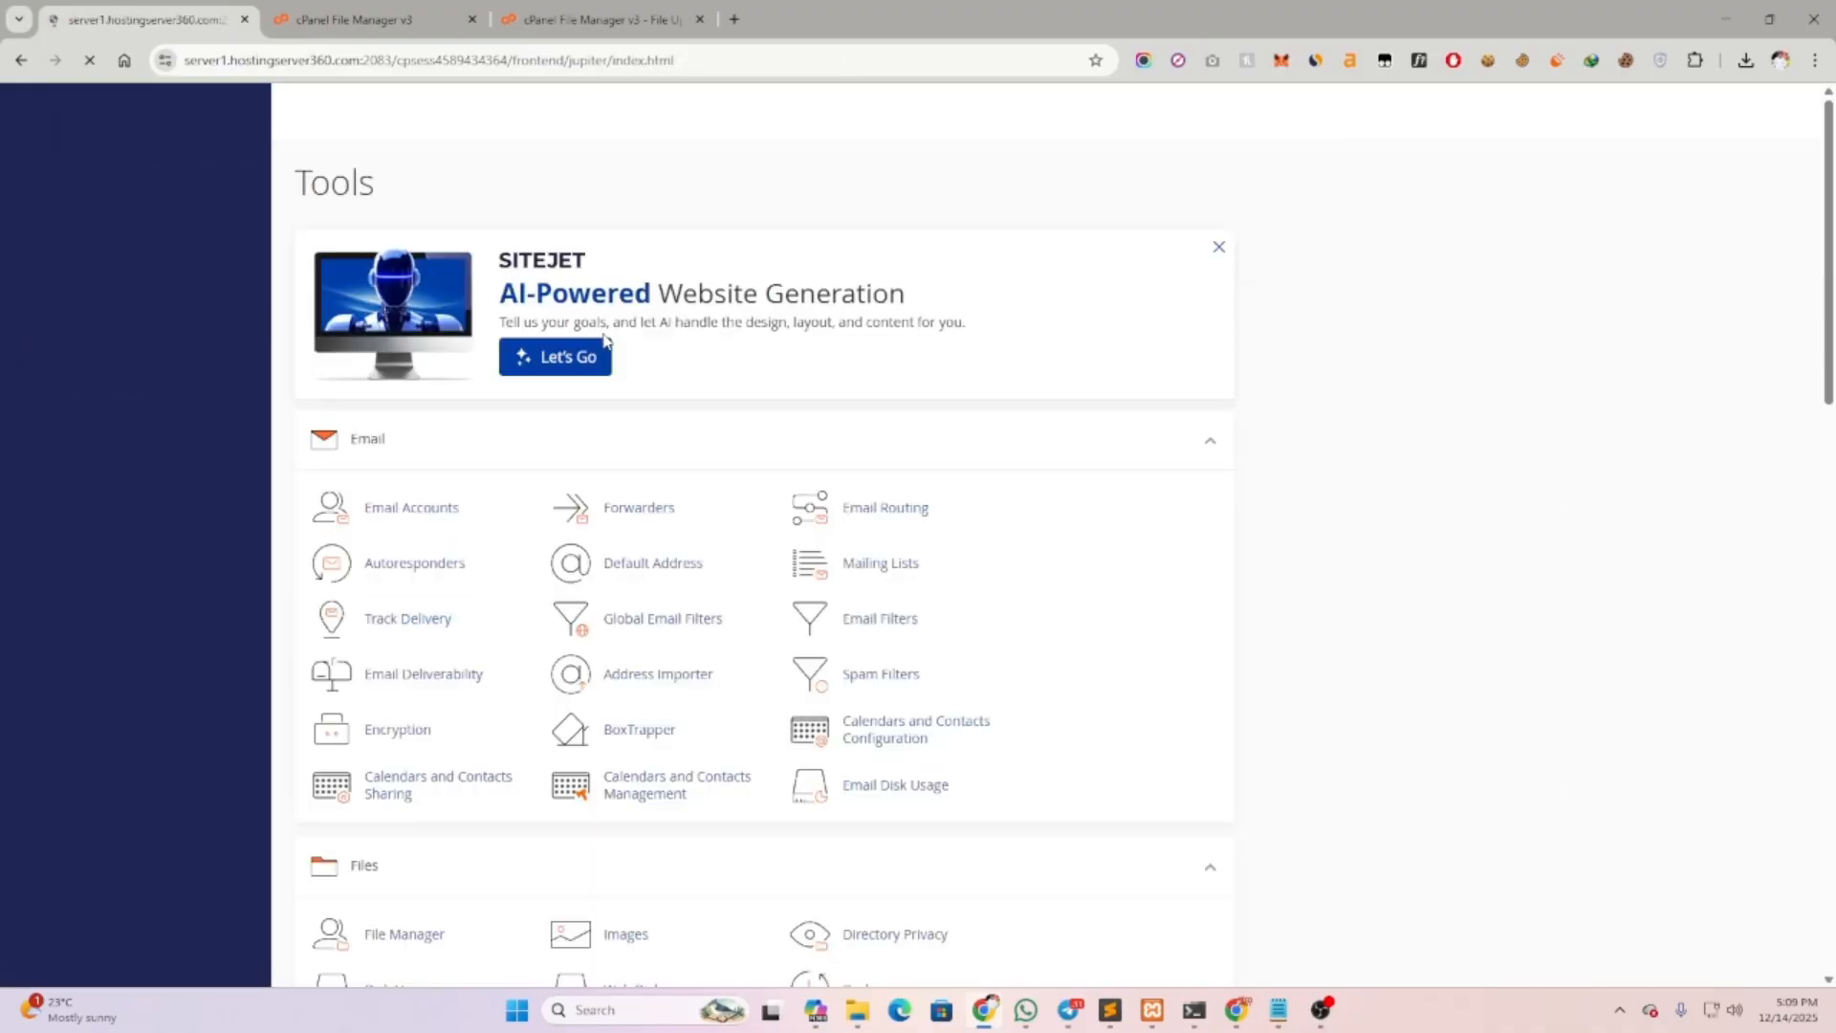
scroll(717, 540, down, 7)
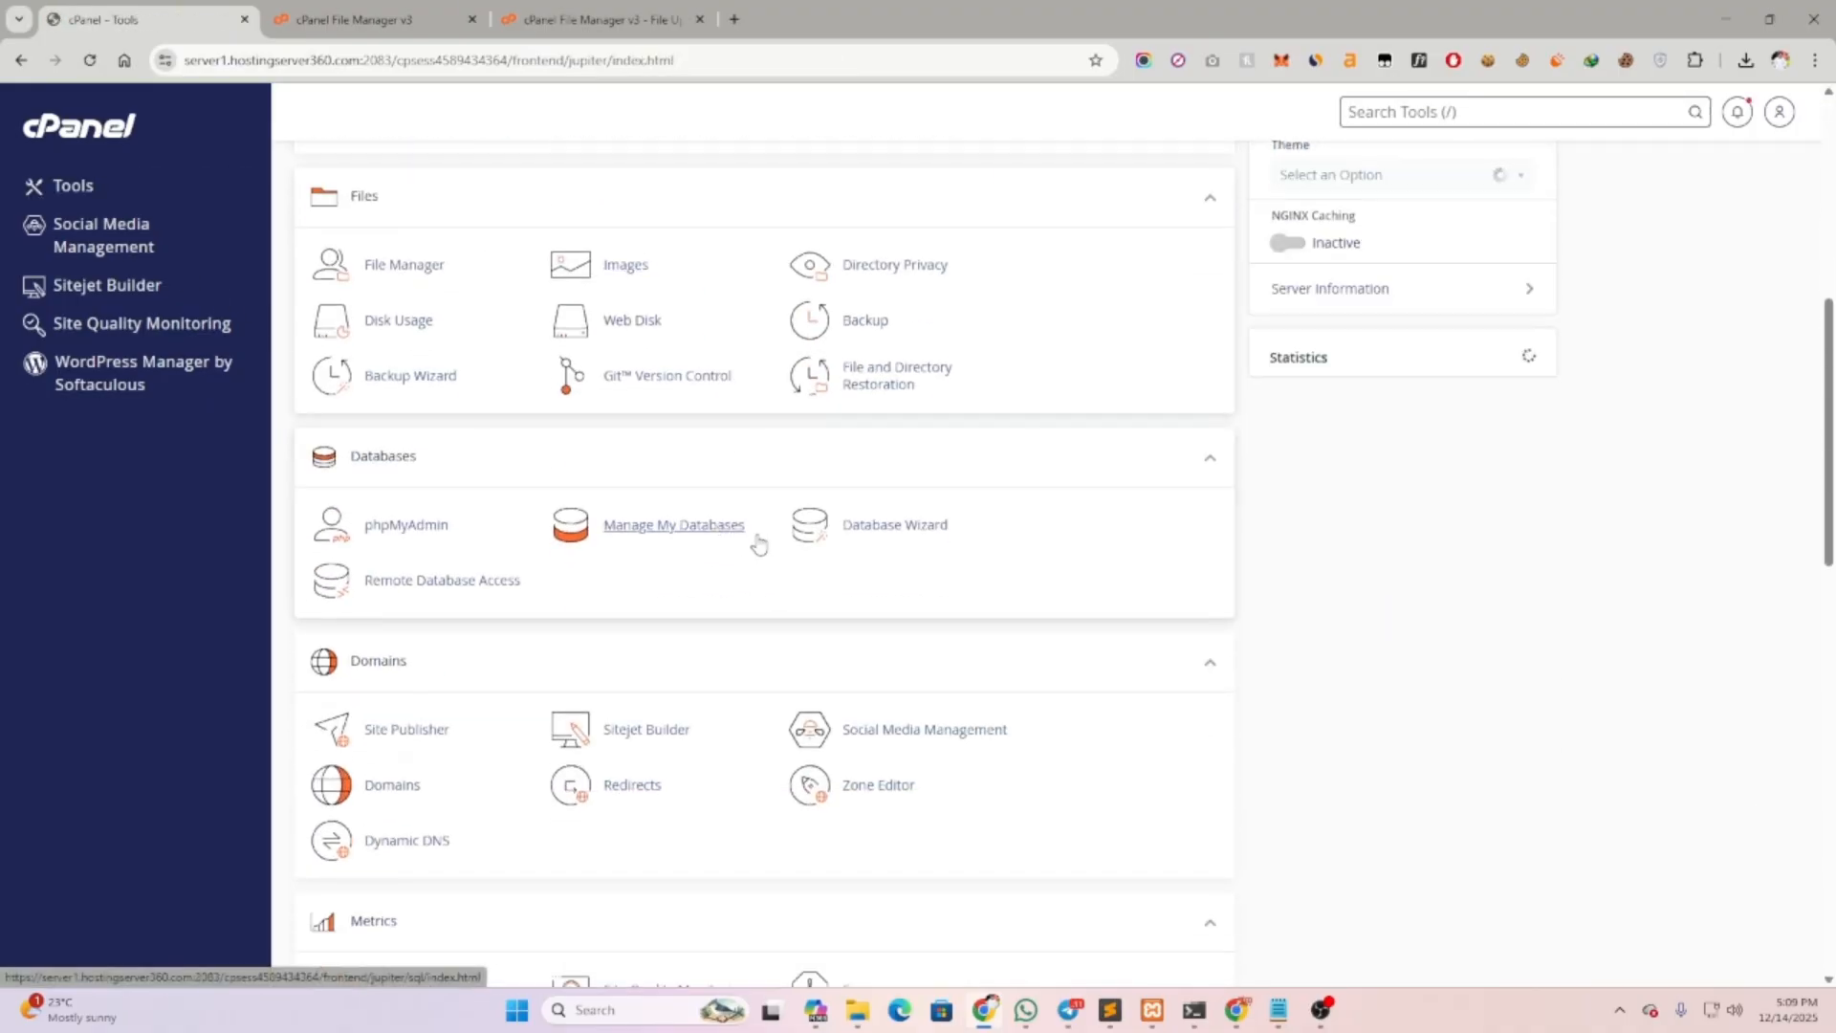
click(918, 527)
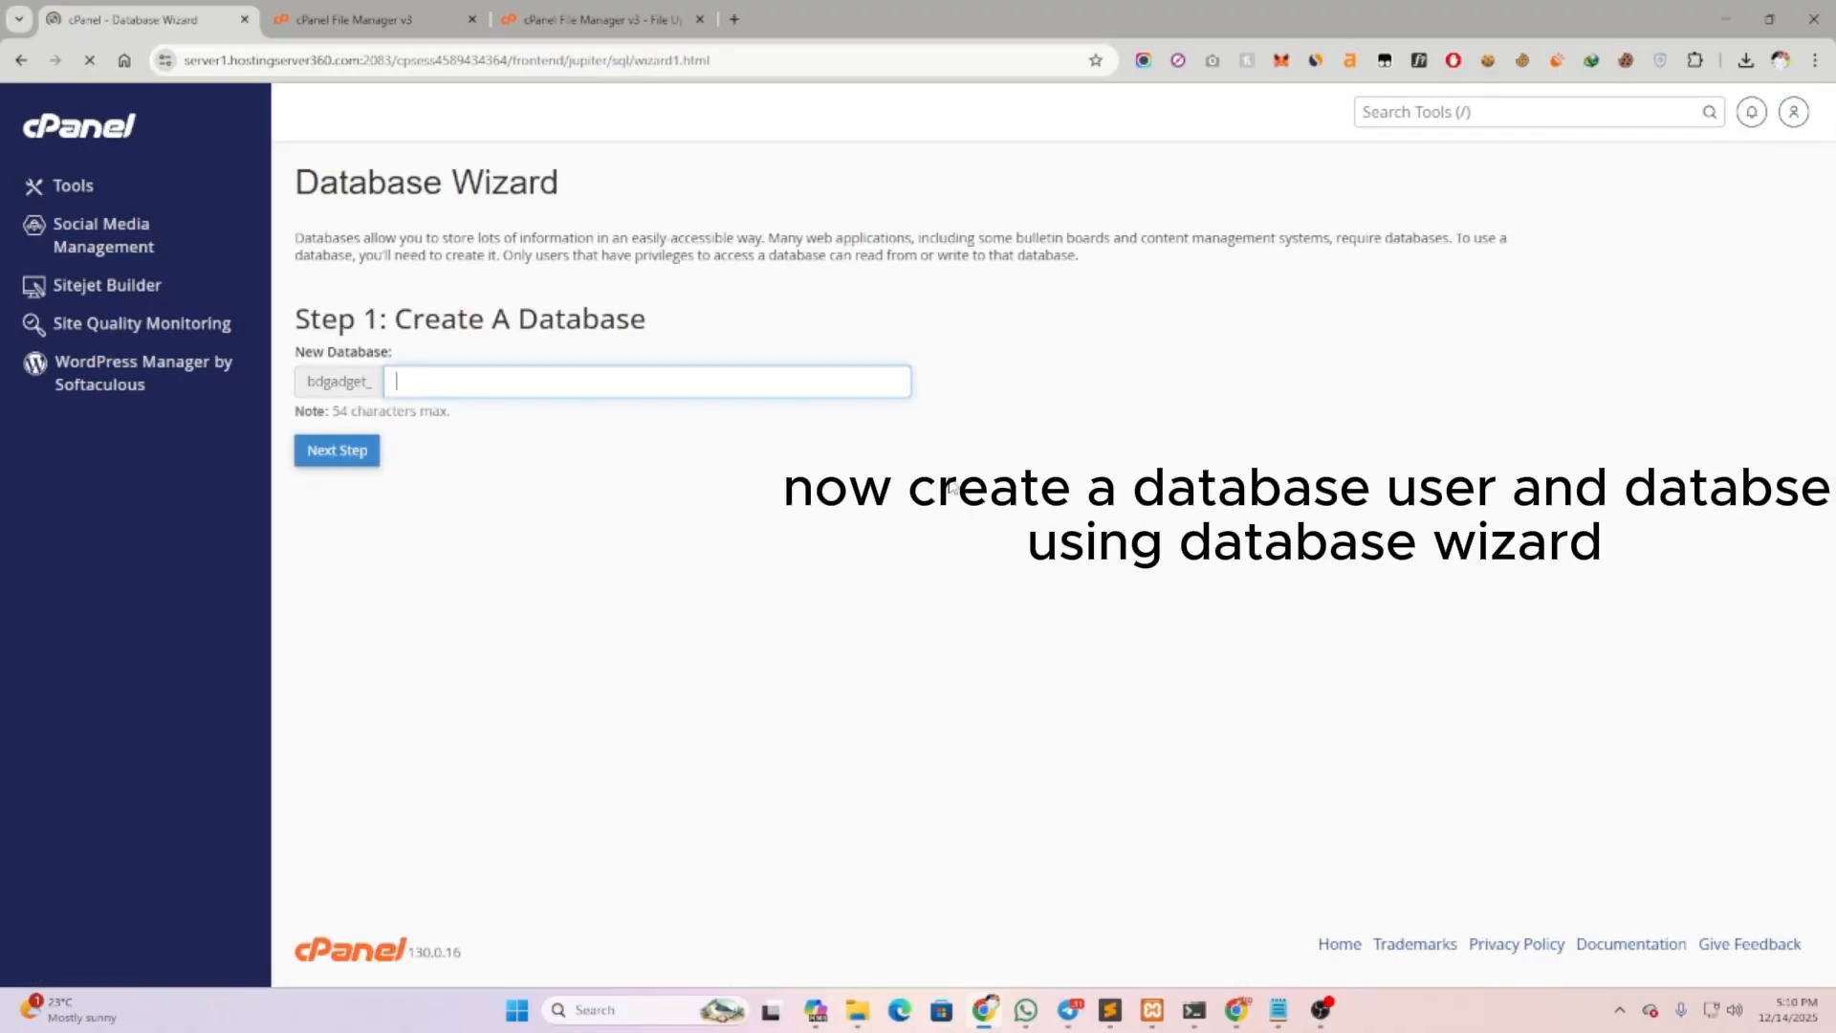
click(484, 383)
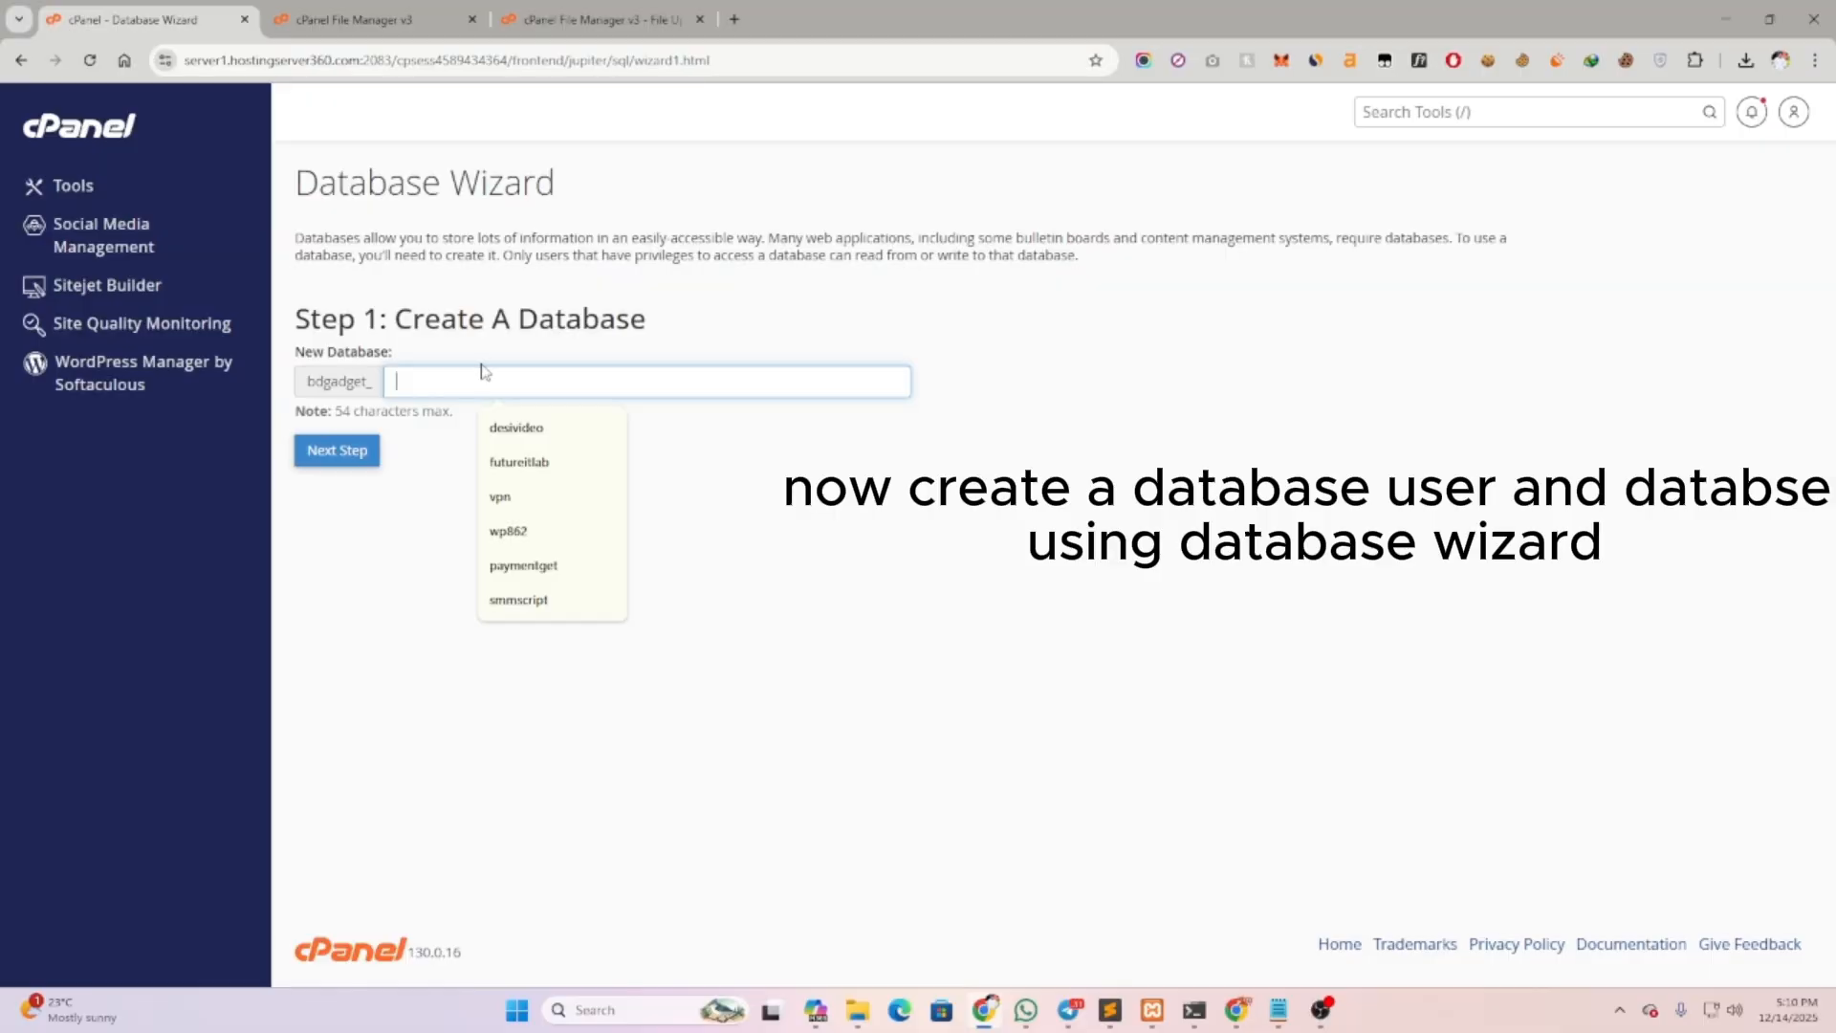
text(smmscript)
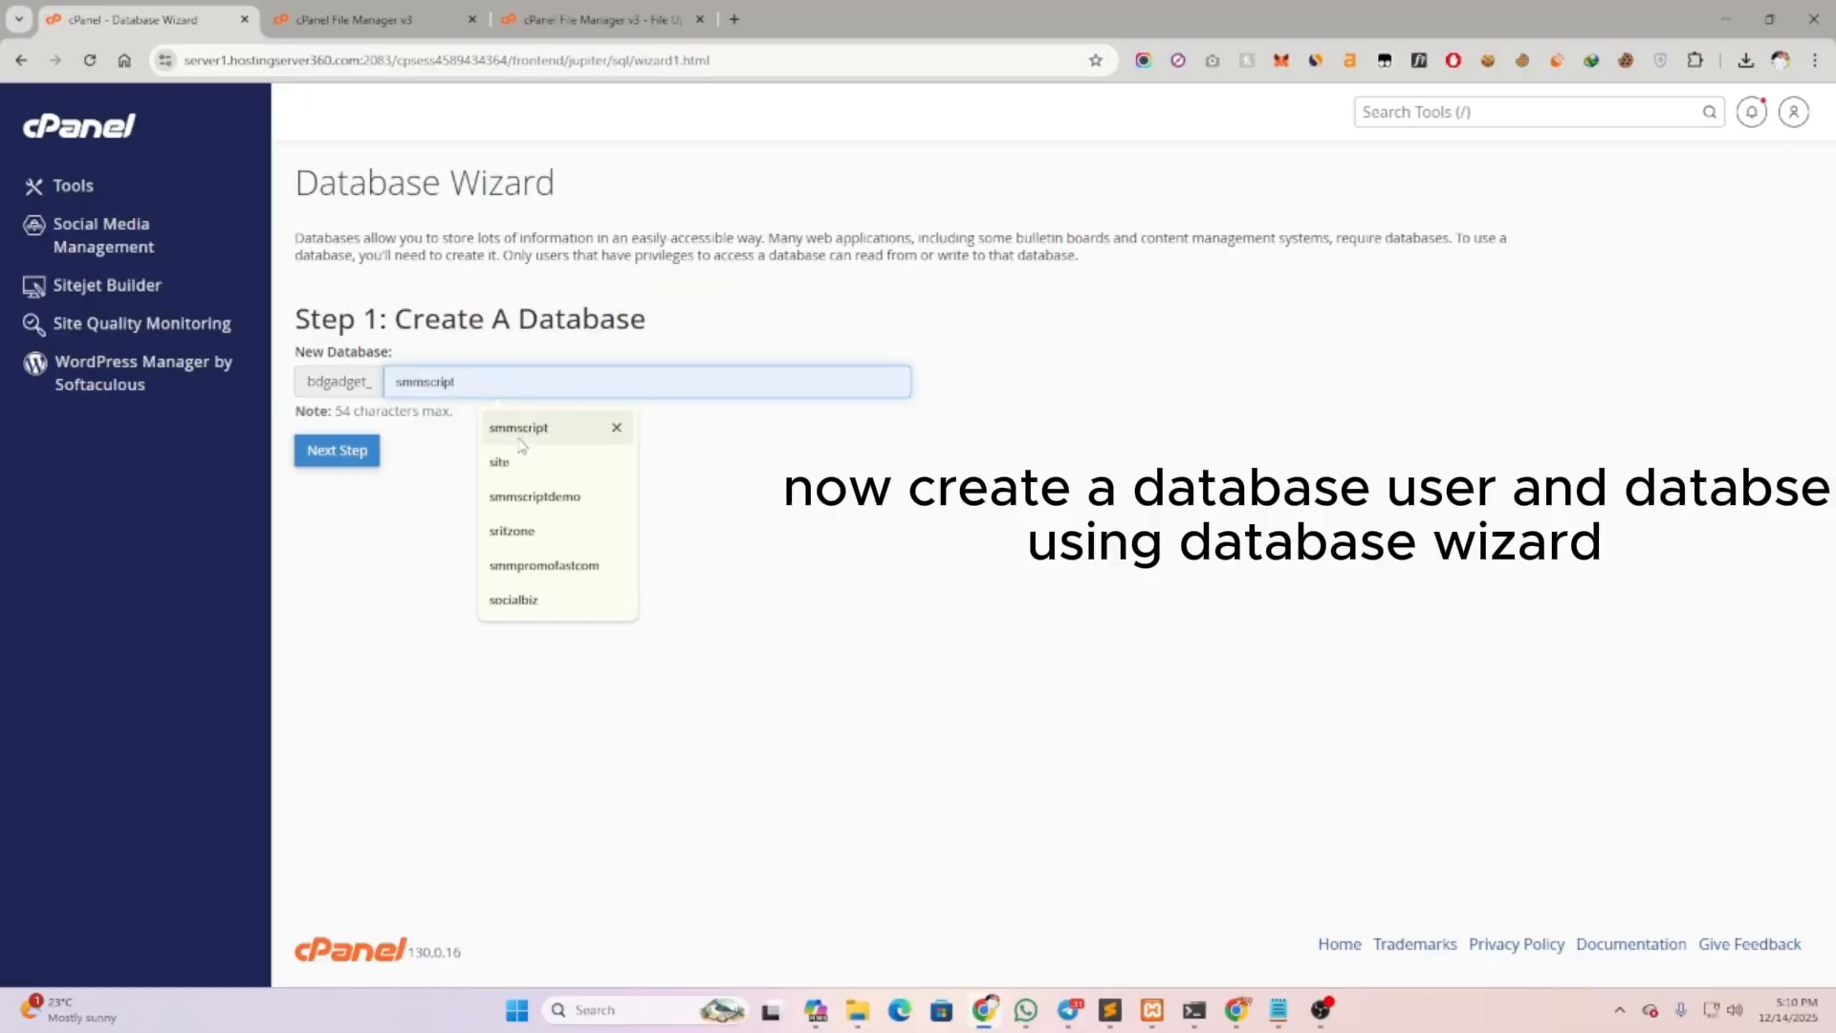
click(519, 429)
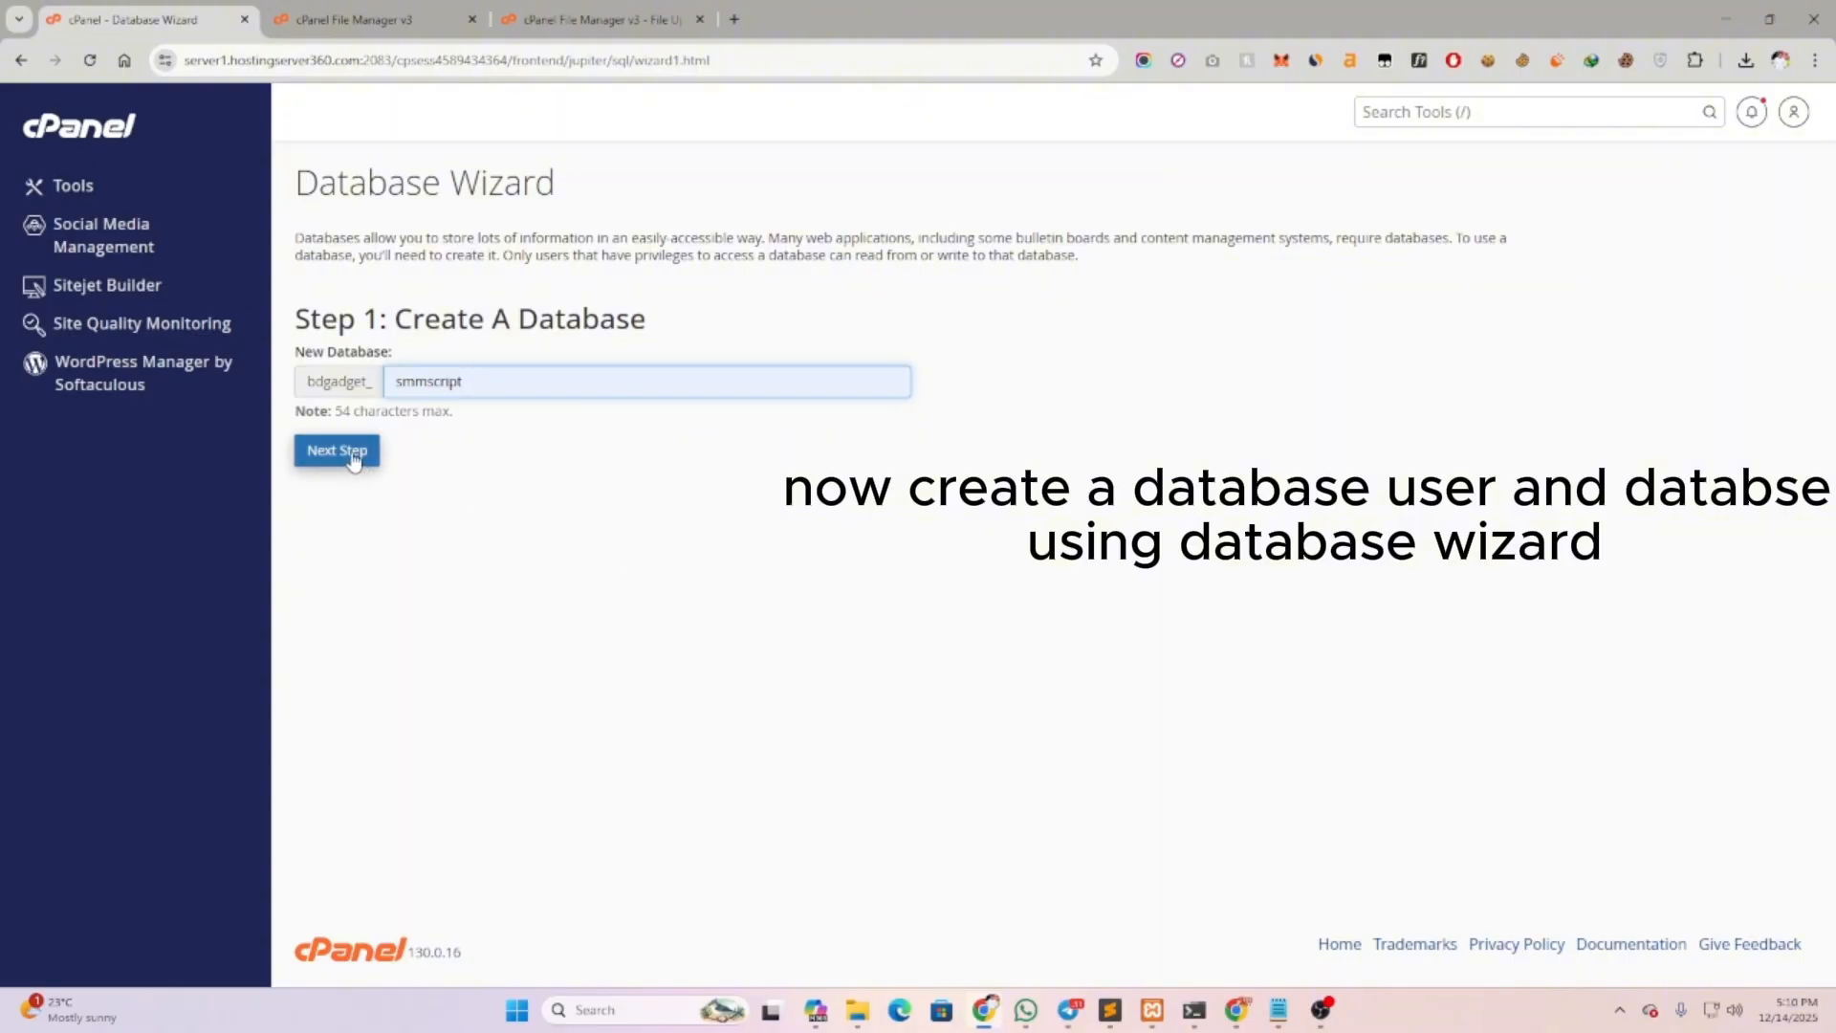
double_click(420, 381)
key(ctrl+c)
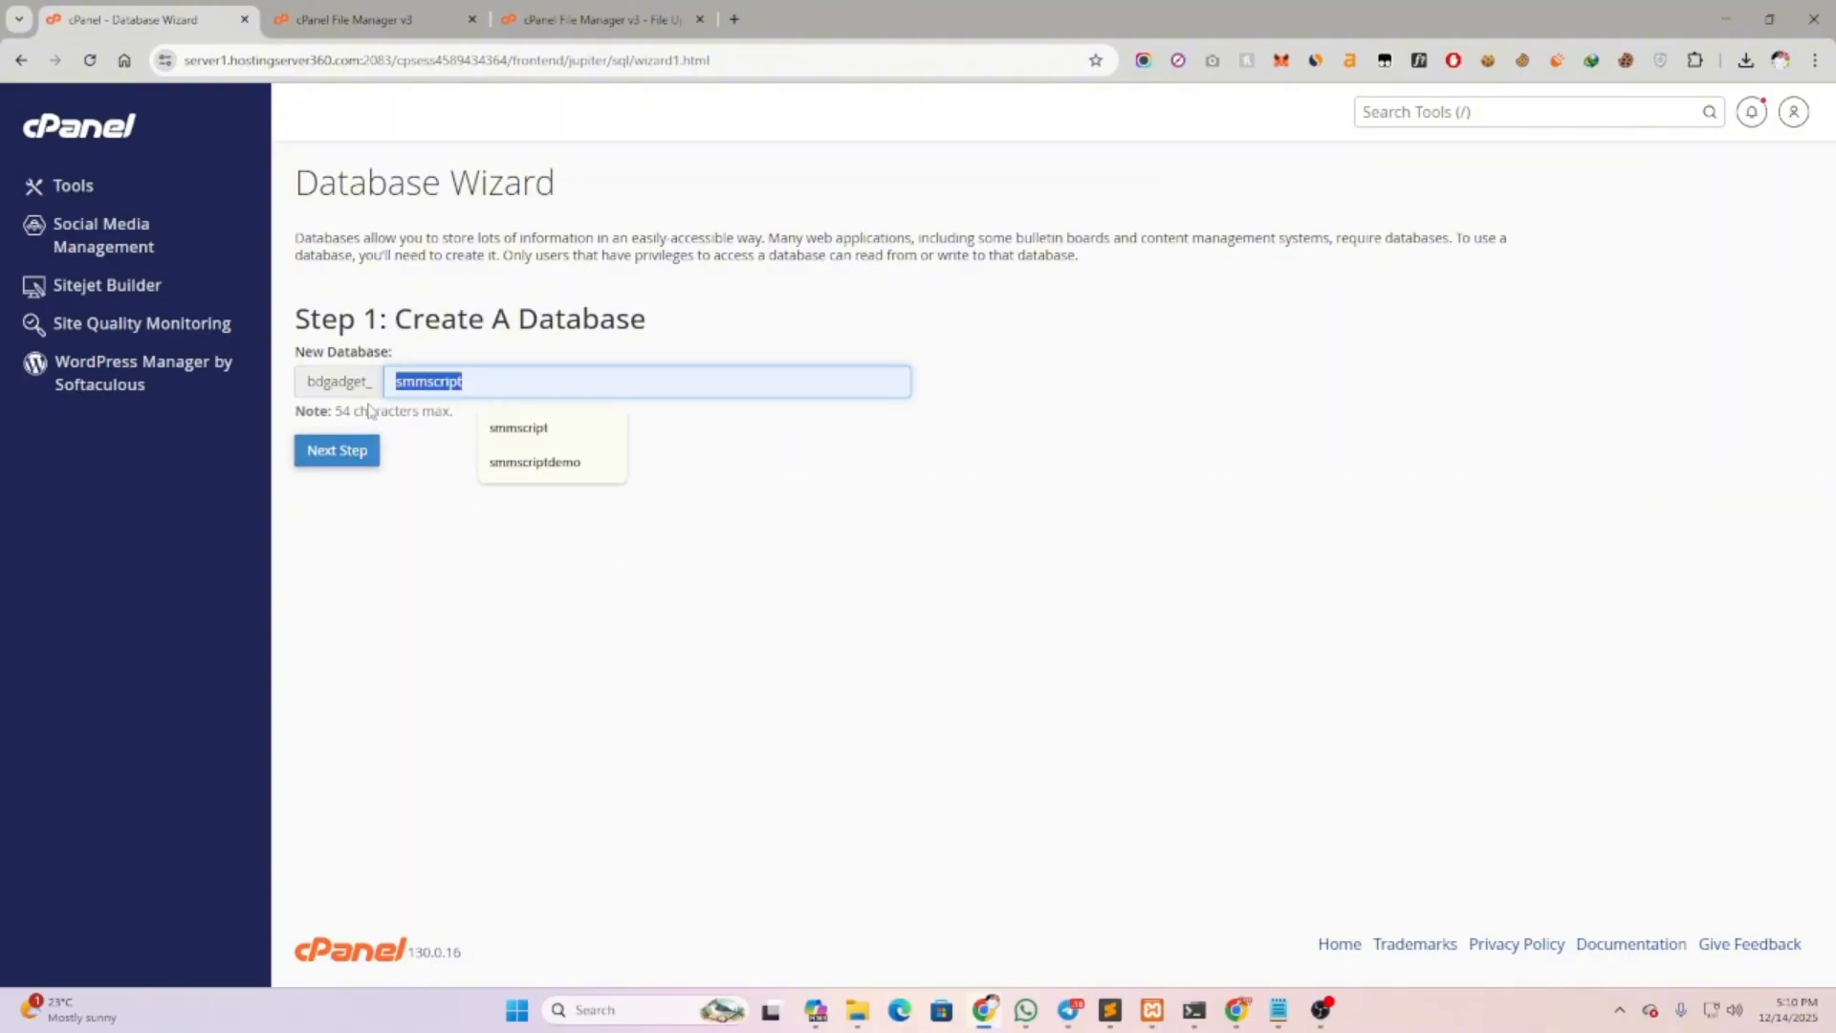
click(359, 451)
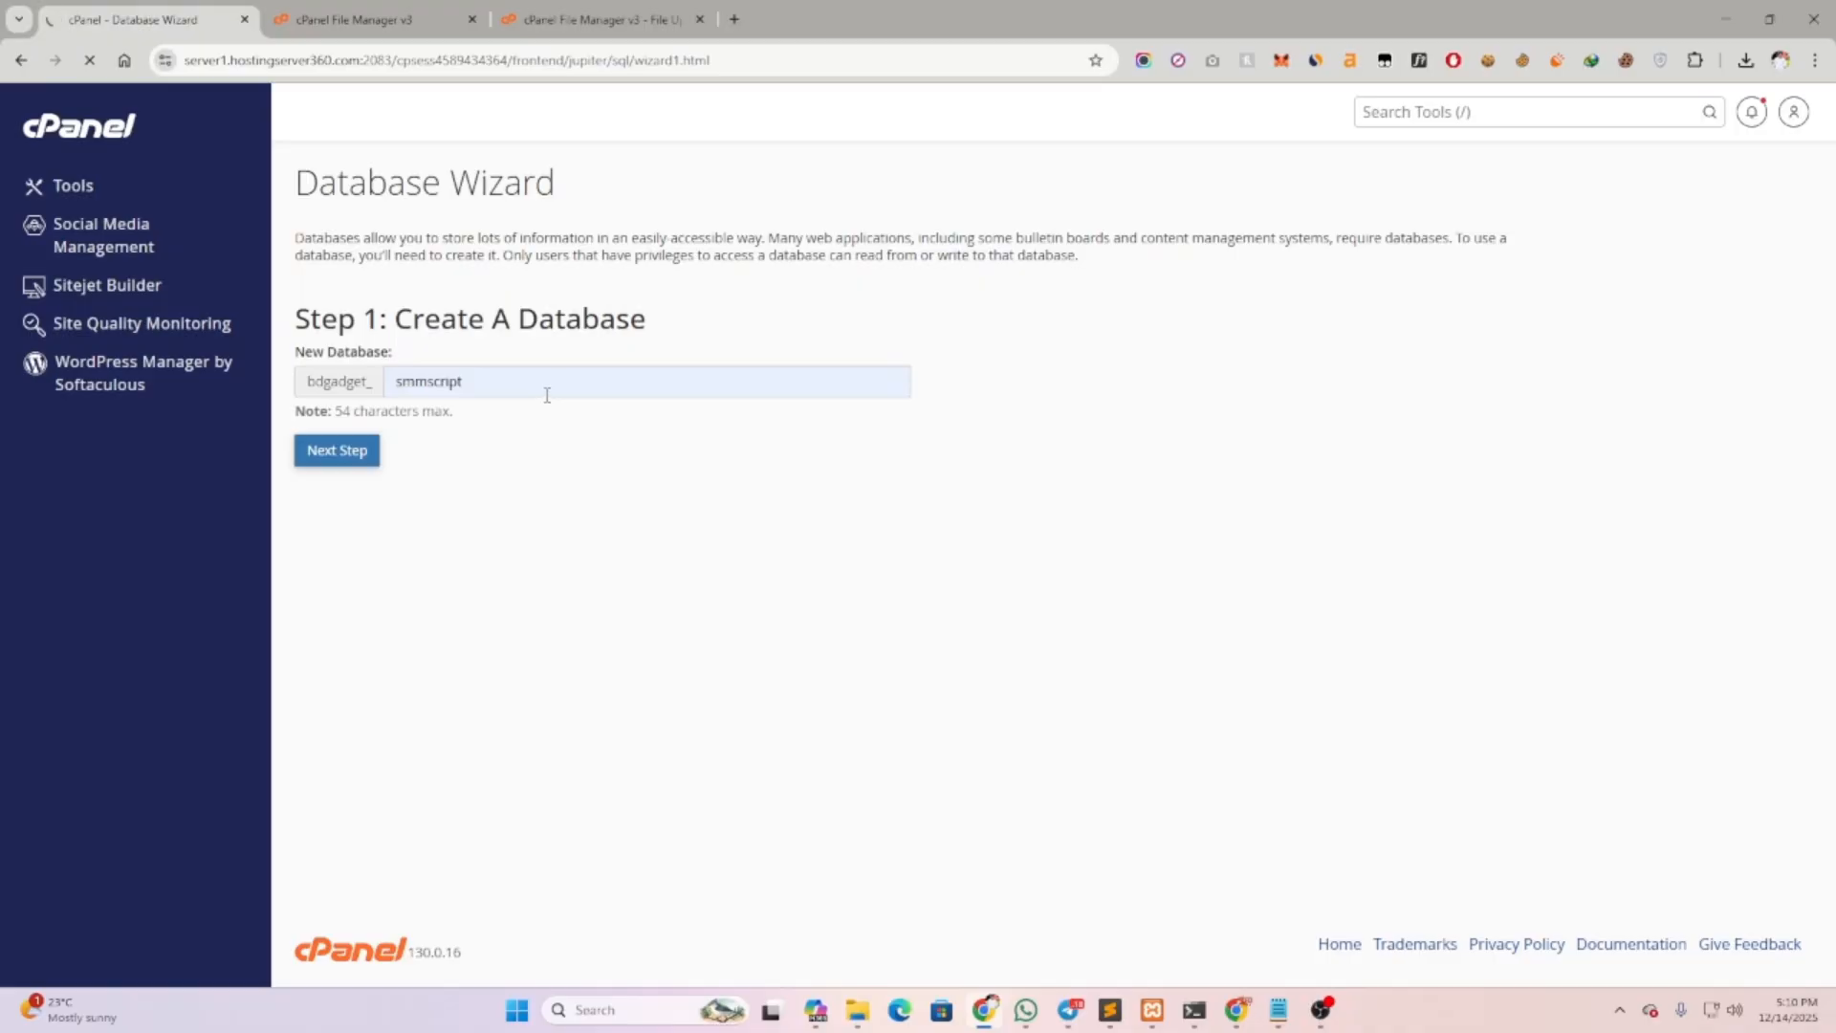
Set the database username to smmscript and clear the password field
double_click(507, 365)
key(ctrl+v)
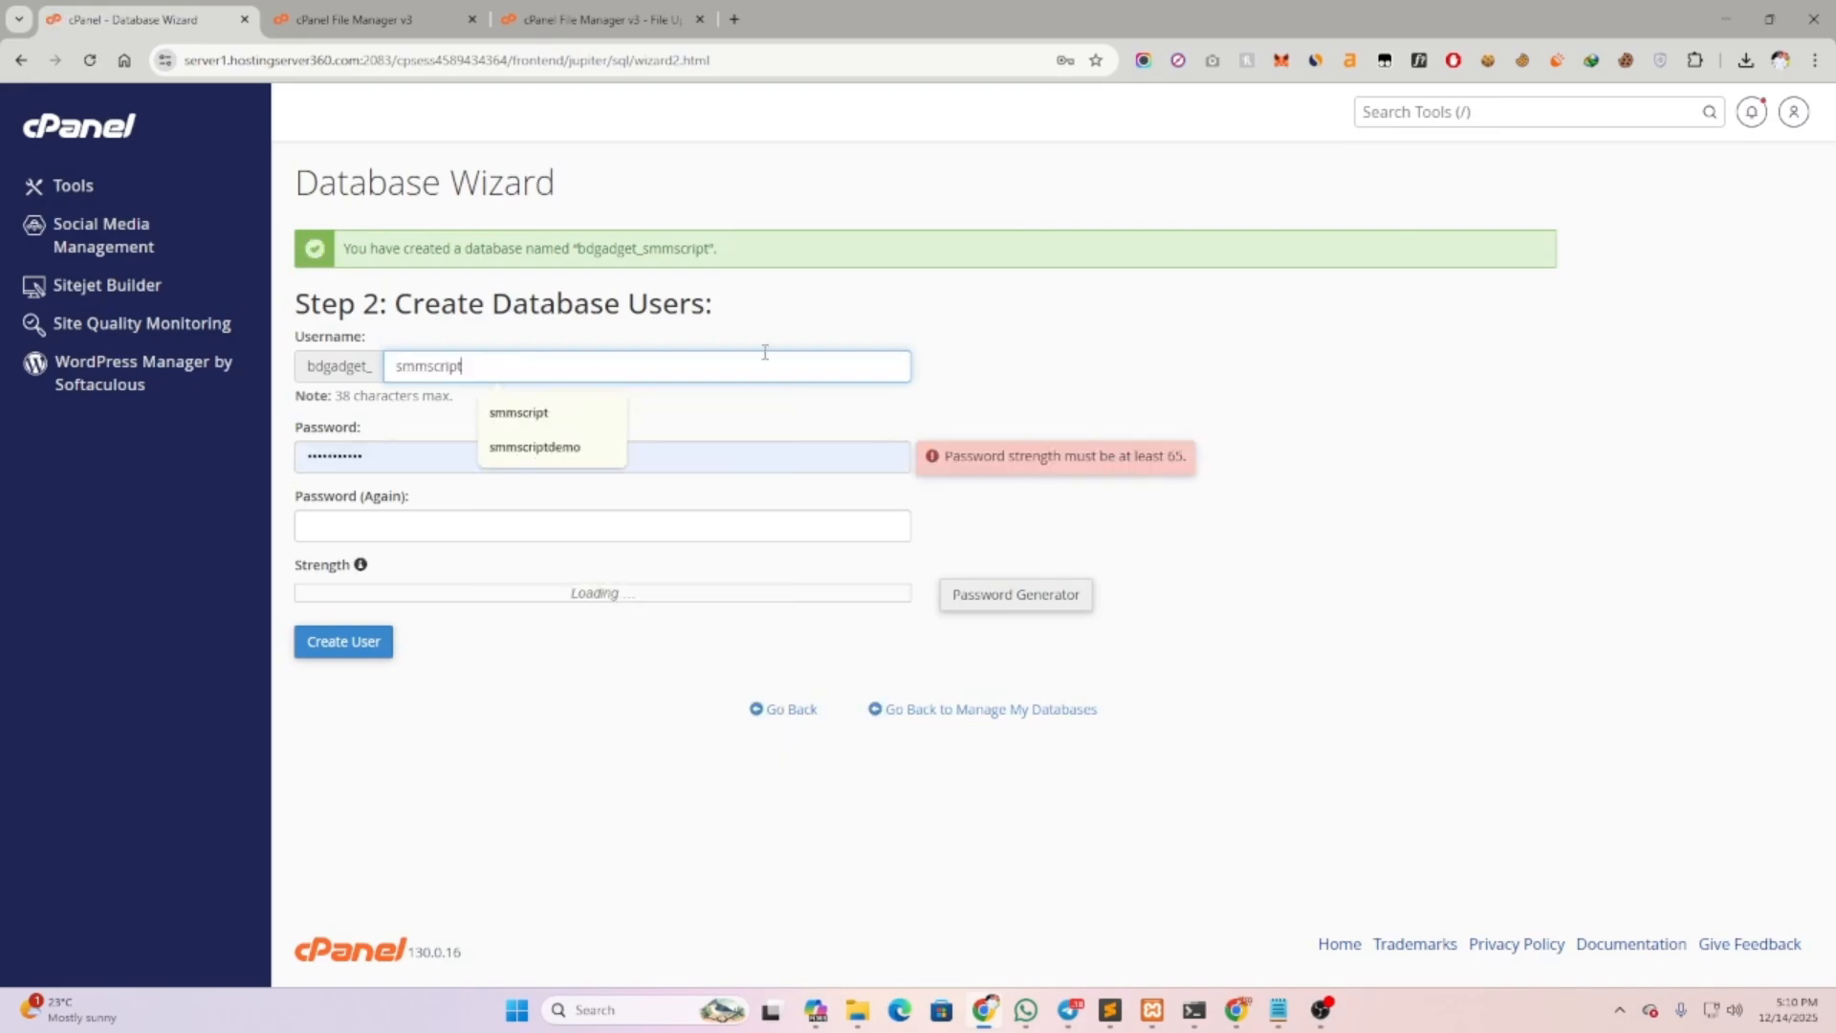
click(1058, 354)
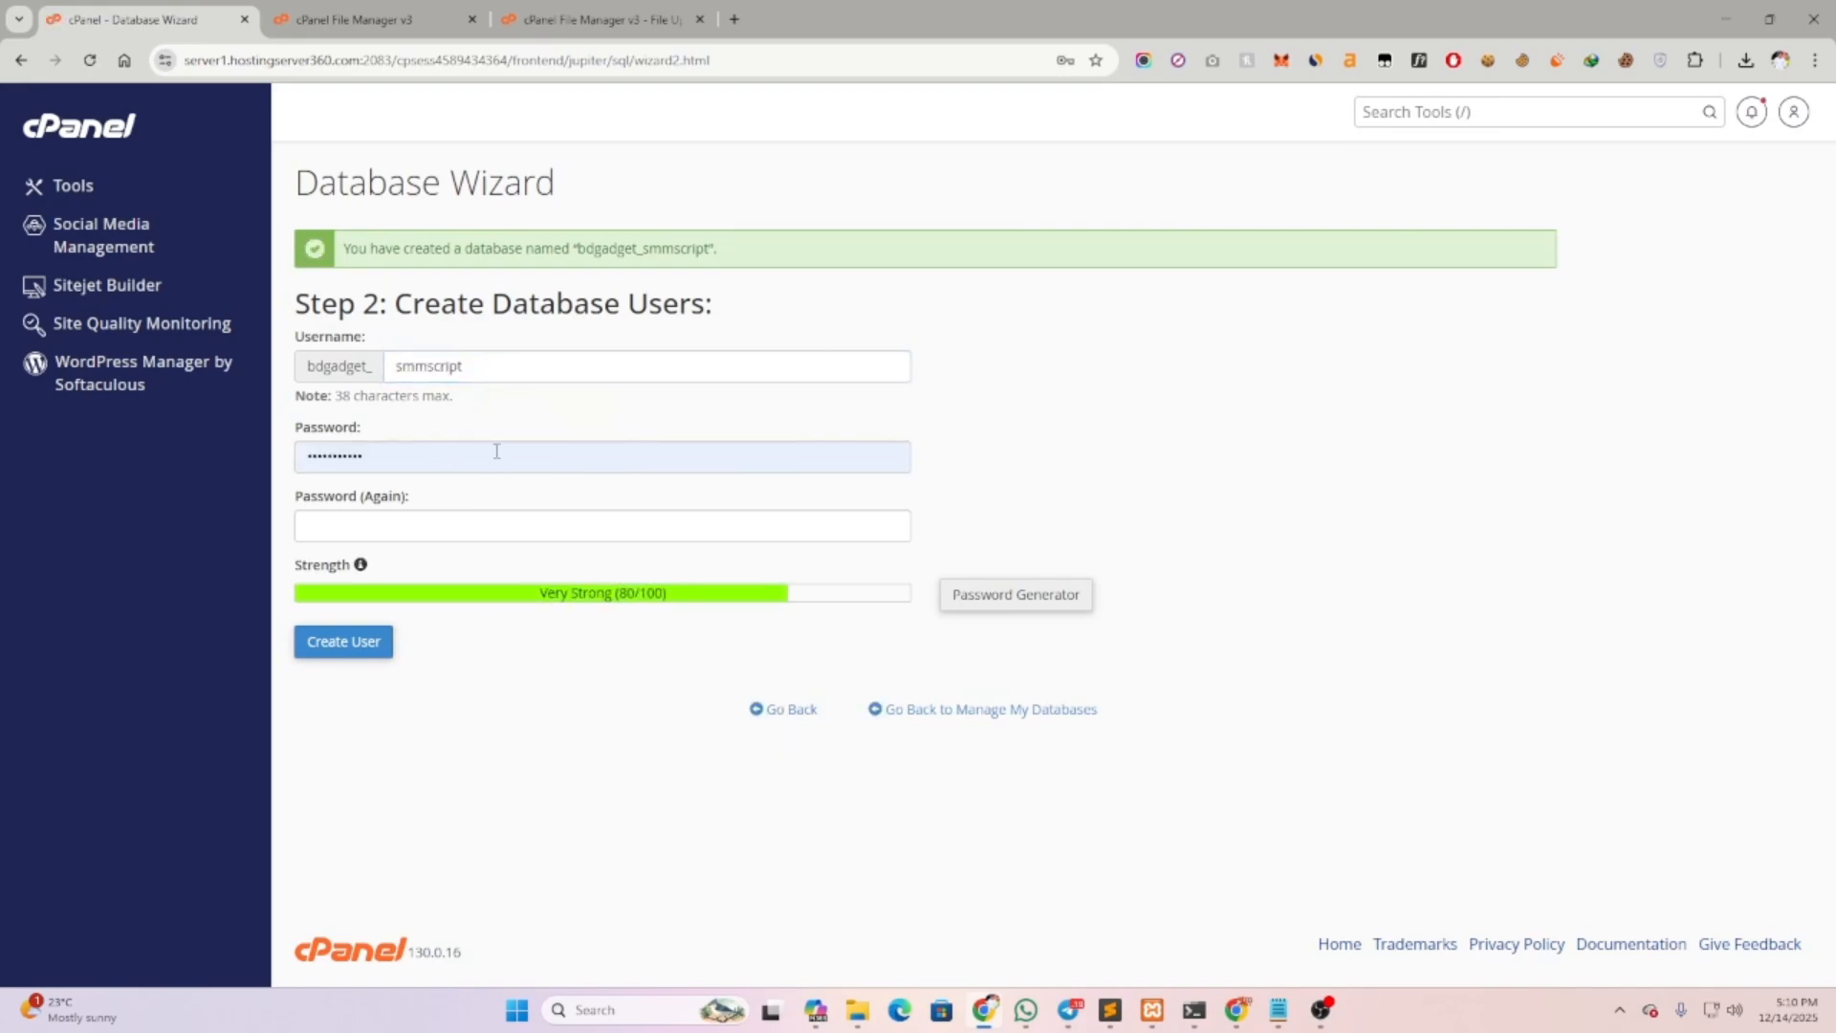
drag(496, 451, 289, 456)
text(•)
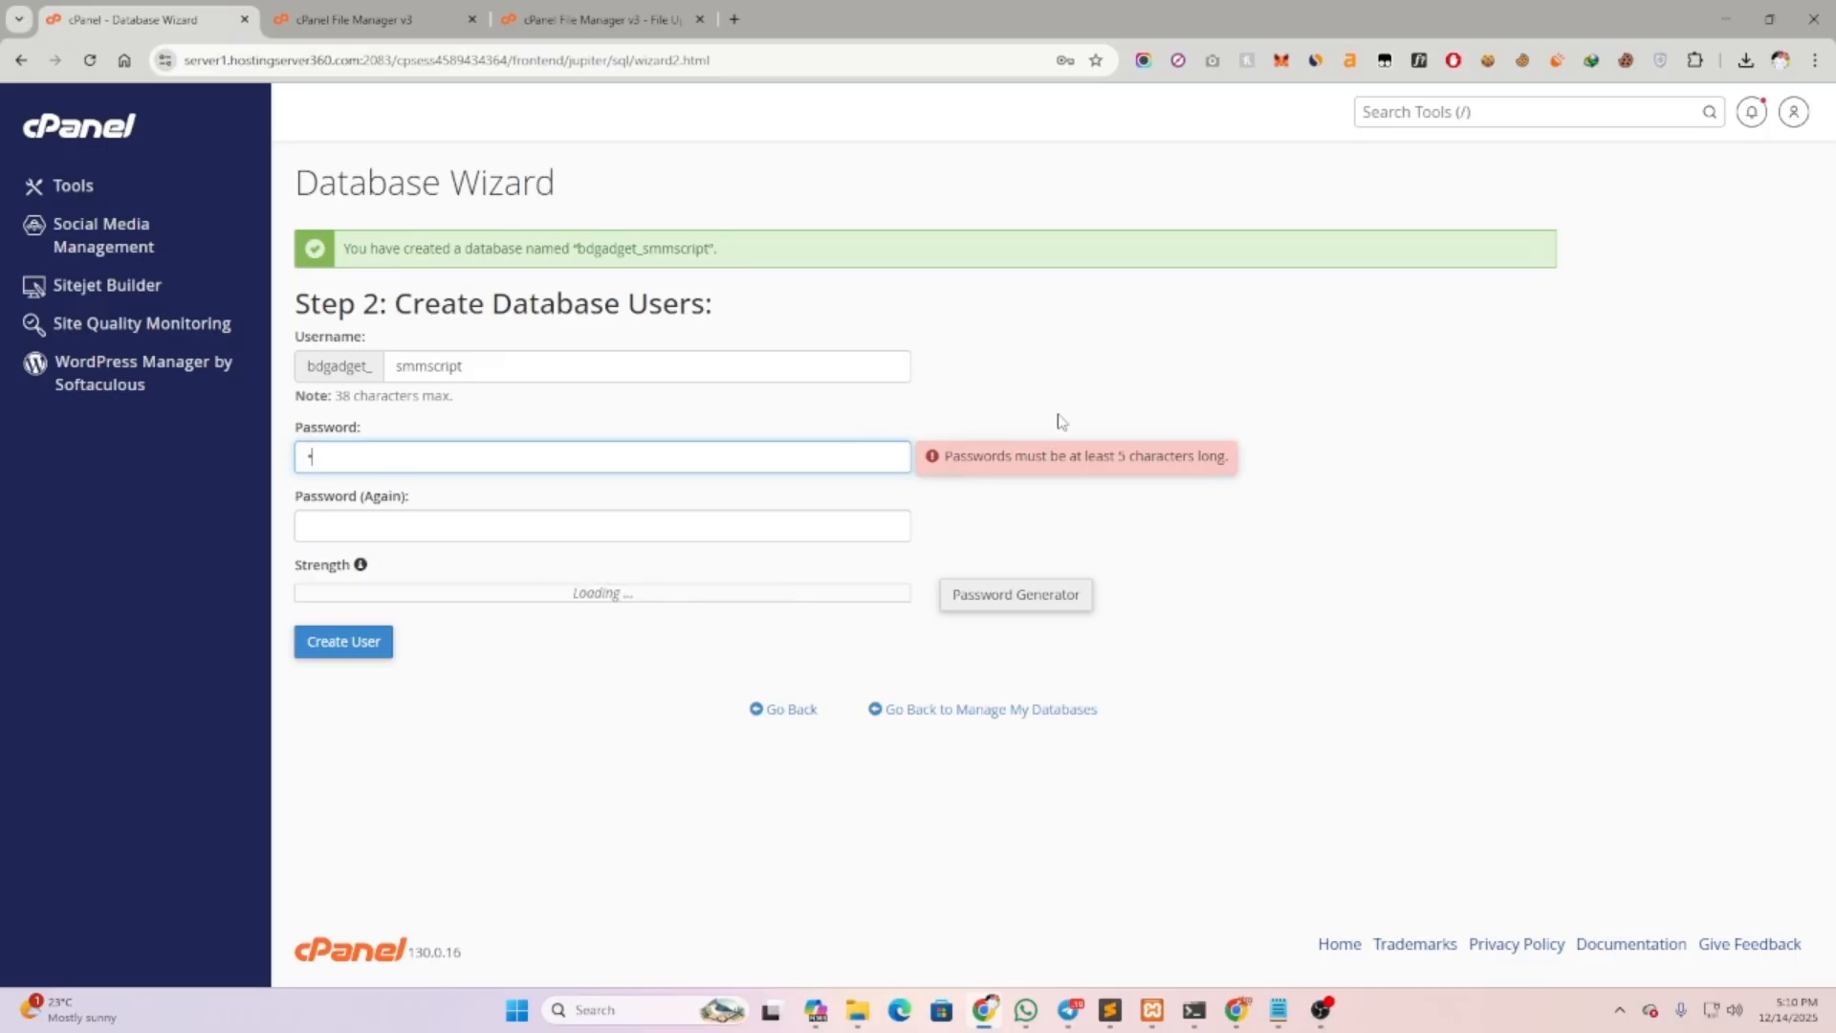
key(BackSpace)
Generate a strong password, save it in Notepad, and create the database user
click(1015, 594)
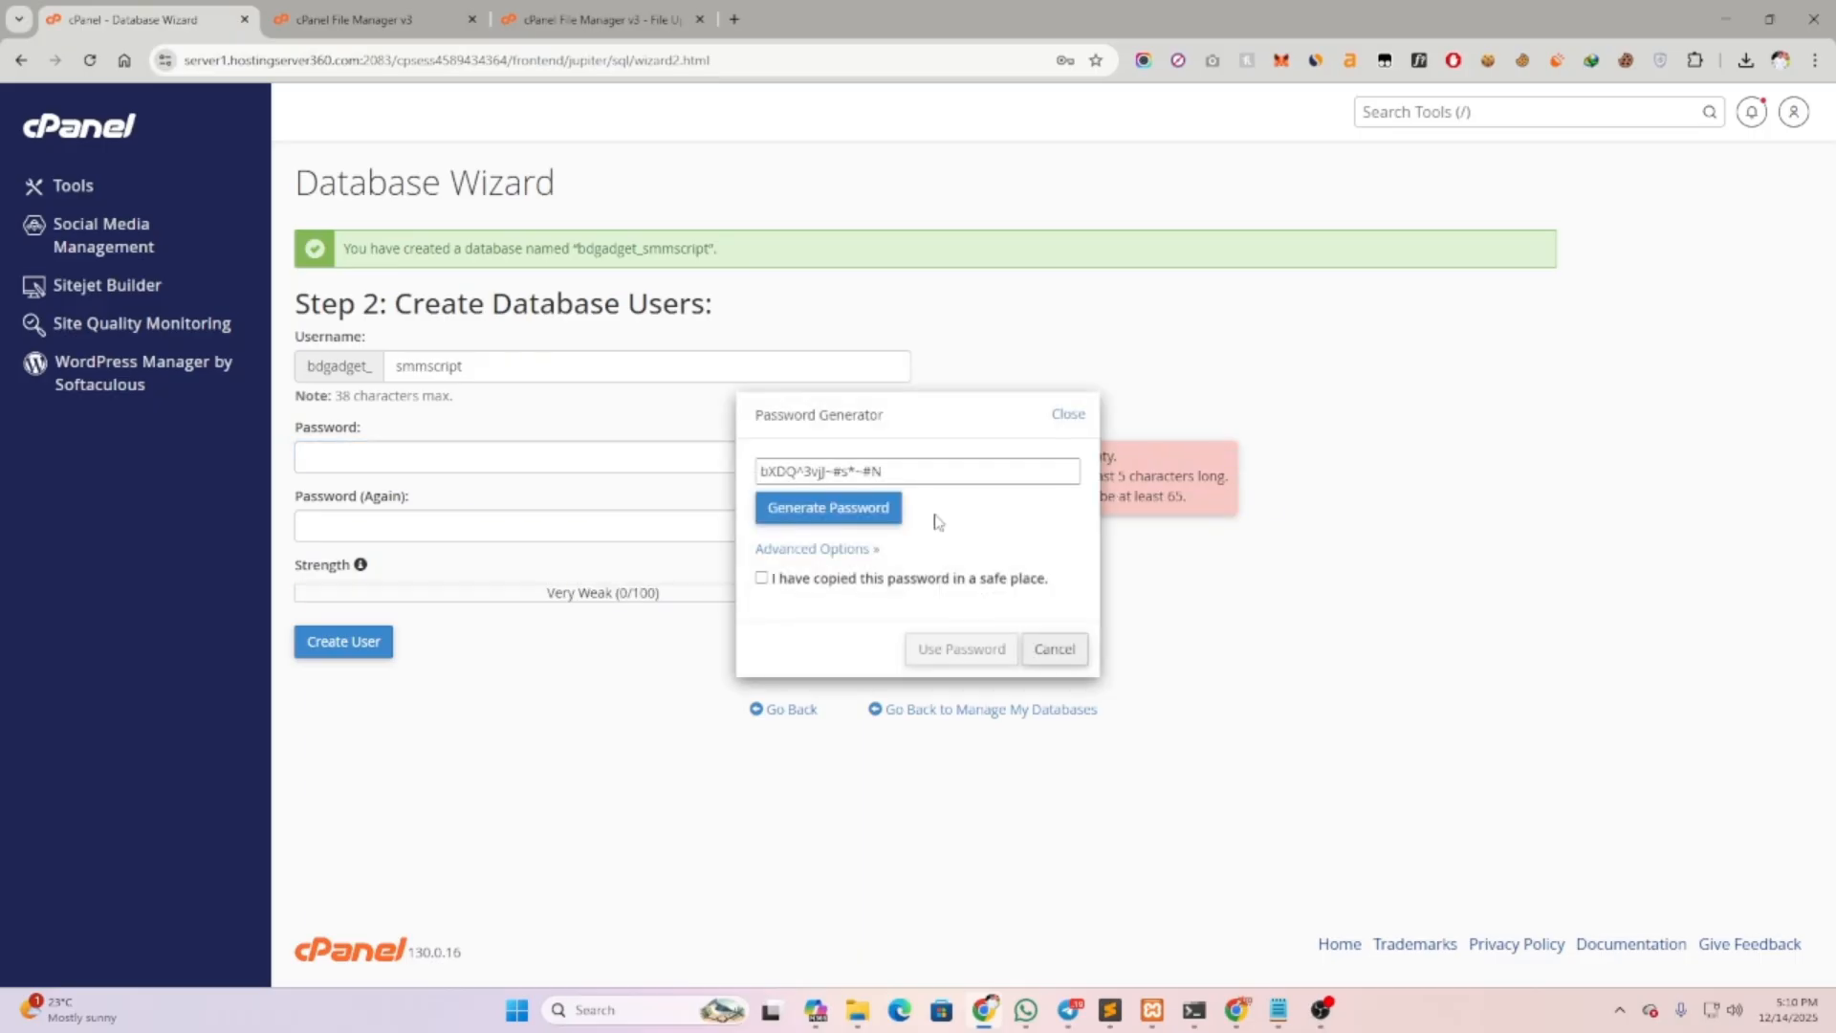
drag(956, 470, 748, 468)
key(ctrl+c)
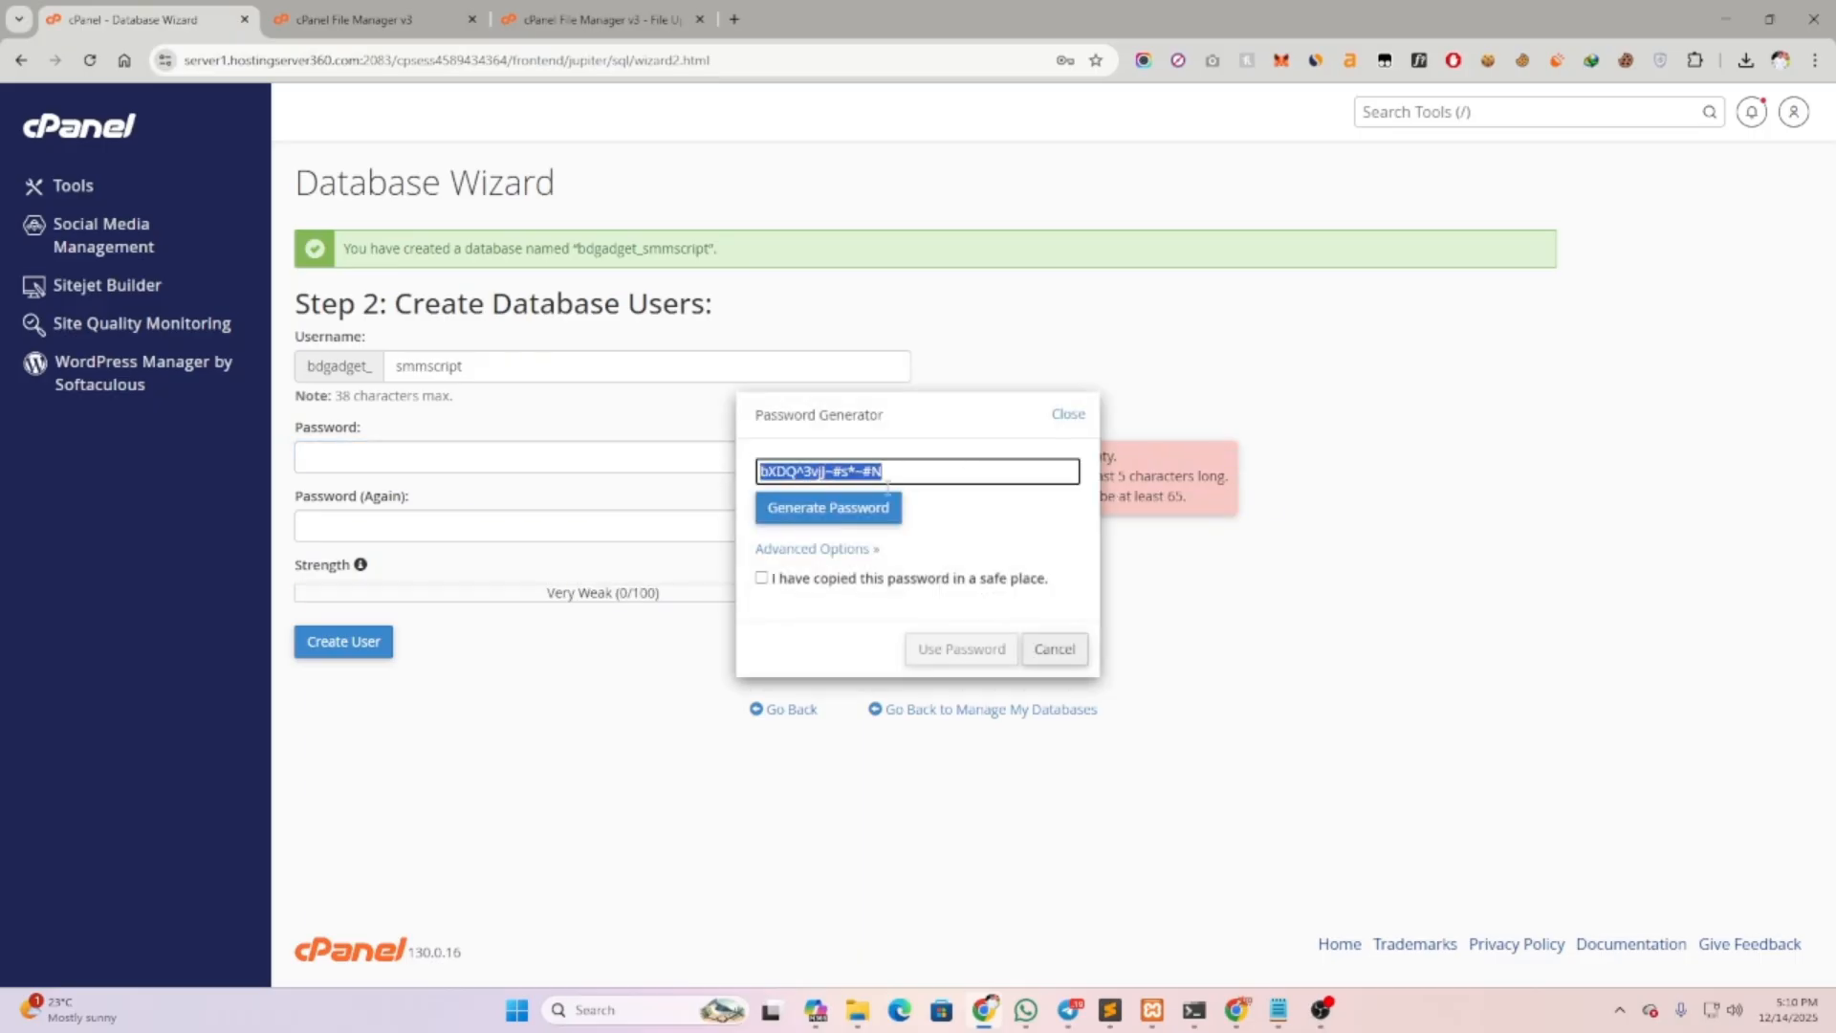
click(844, 580)
click(961, 649)
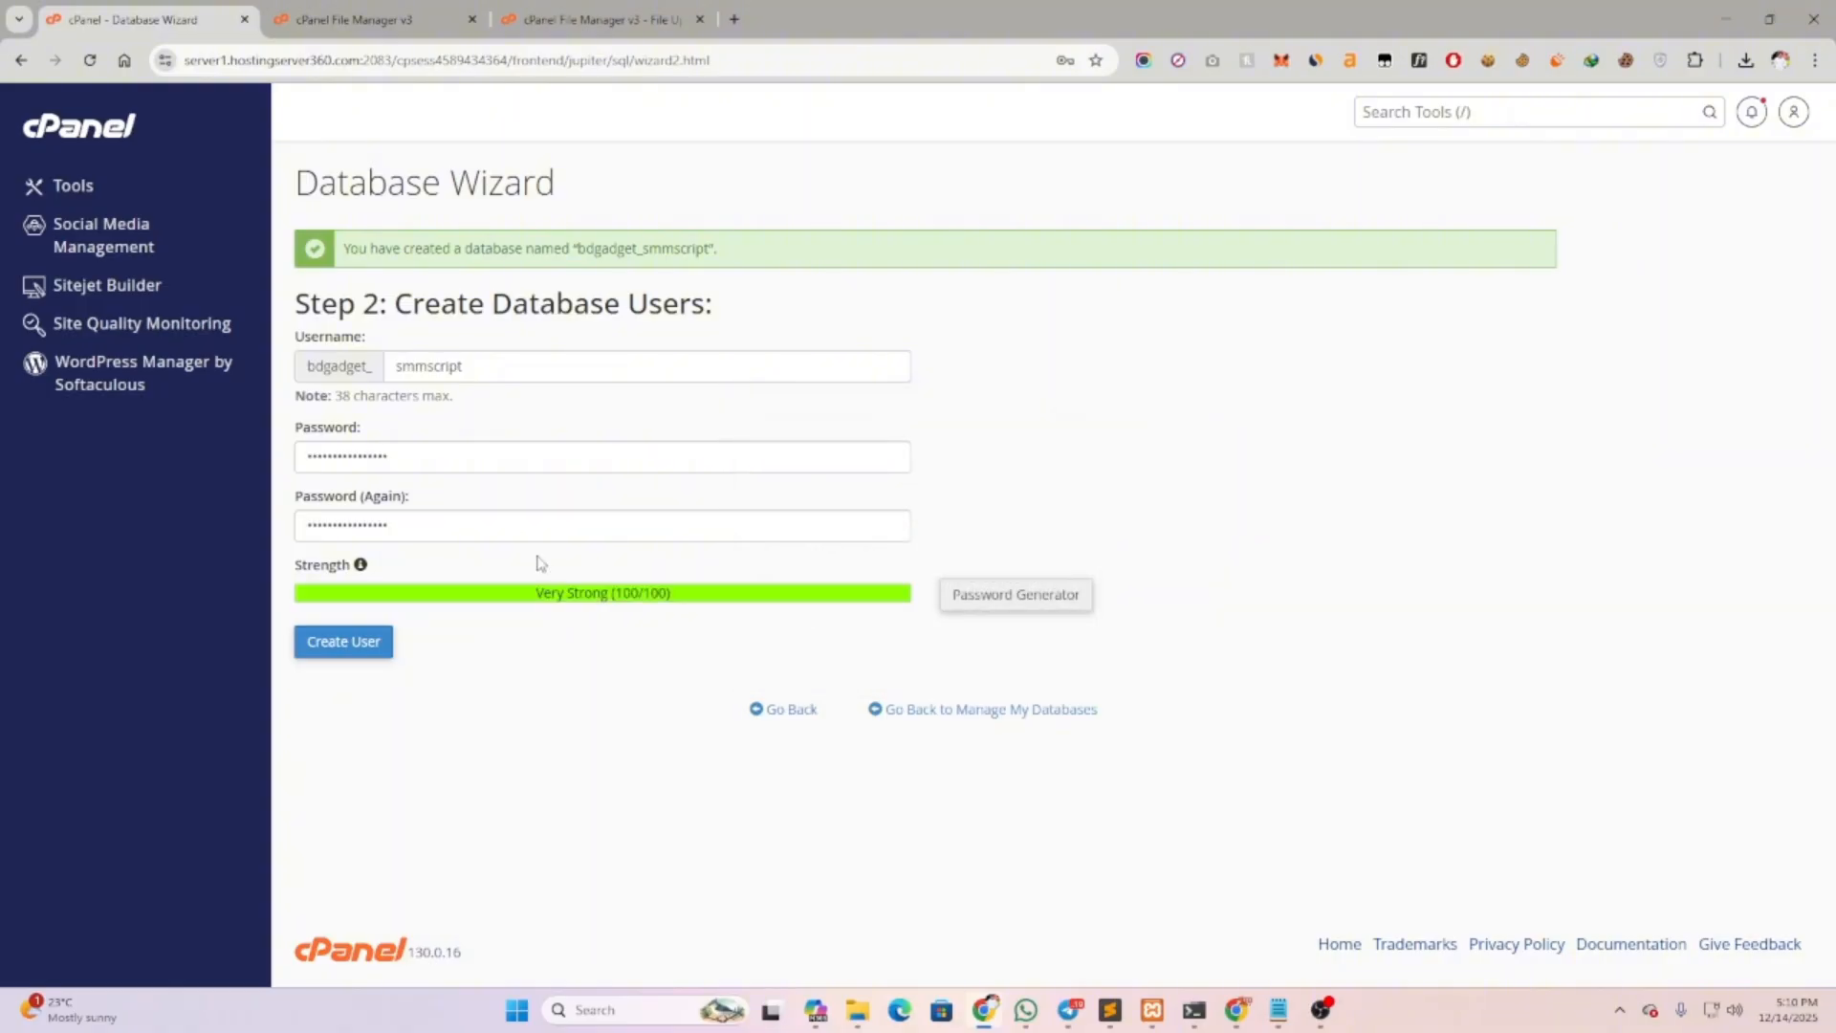
click(1278, 1010)
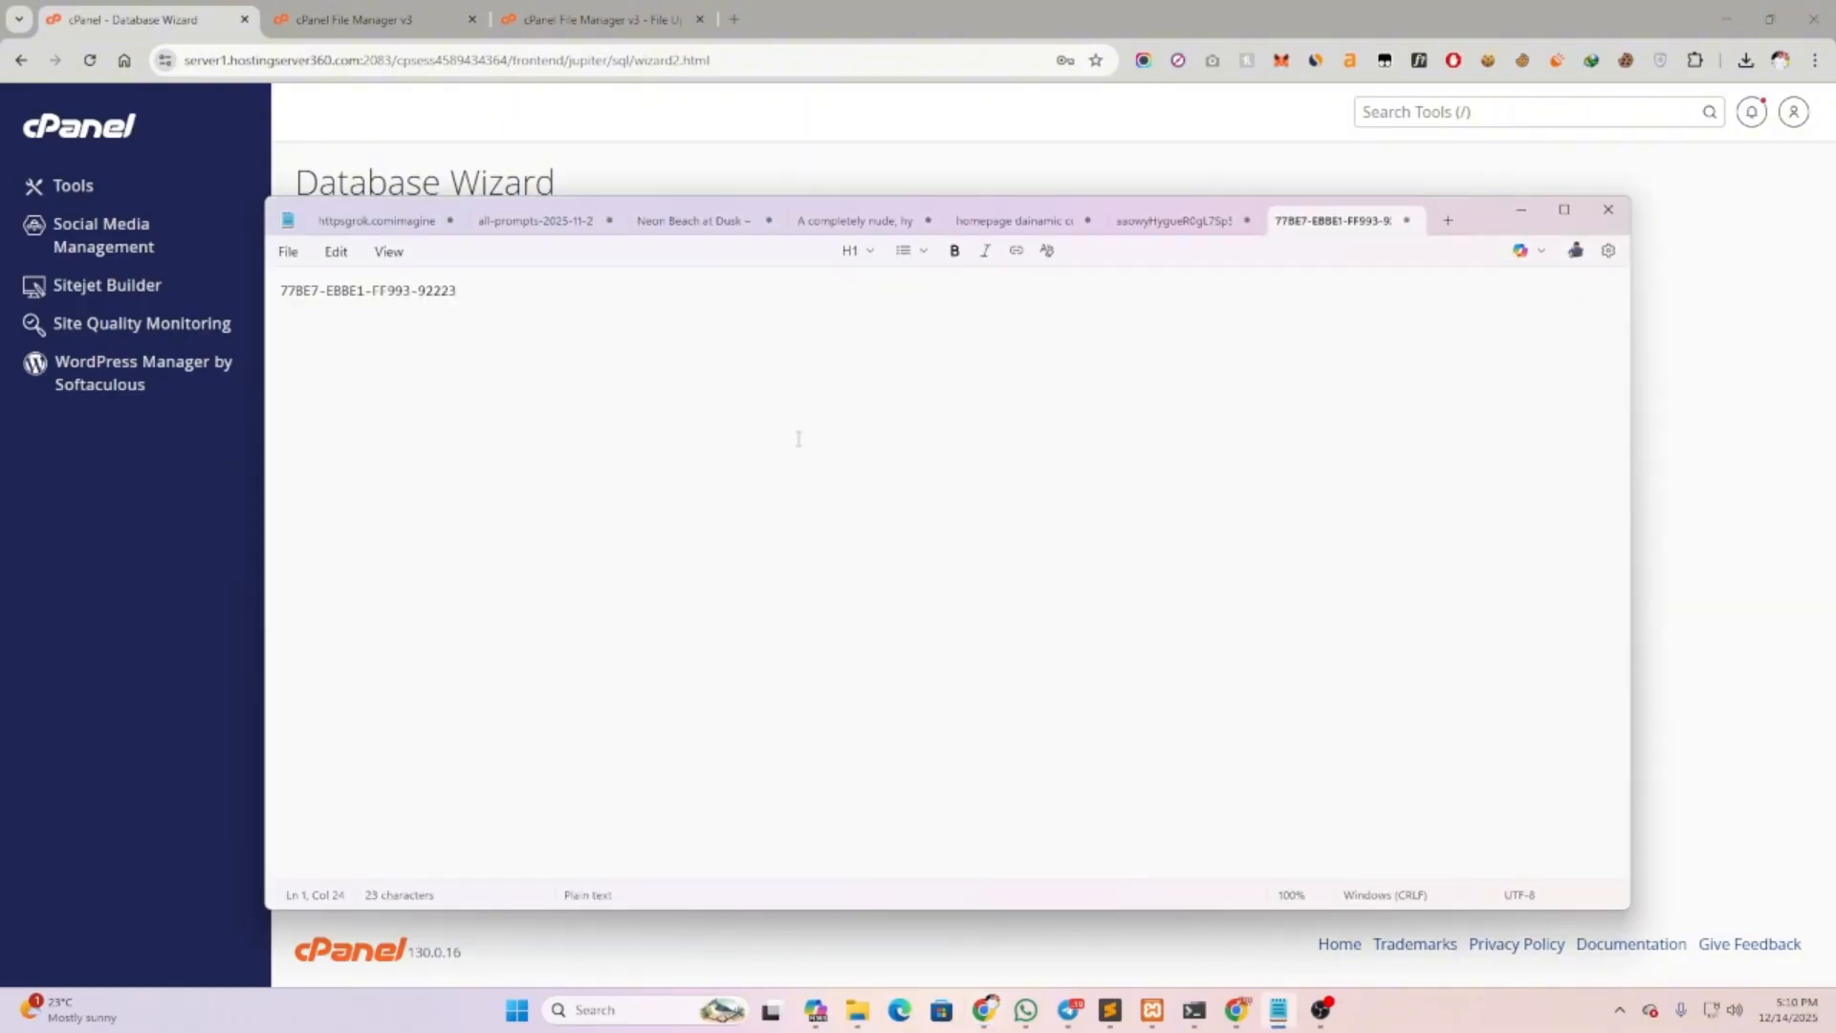
key(ctrl+v)
click(1745, 421)
click(367, 642)
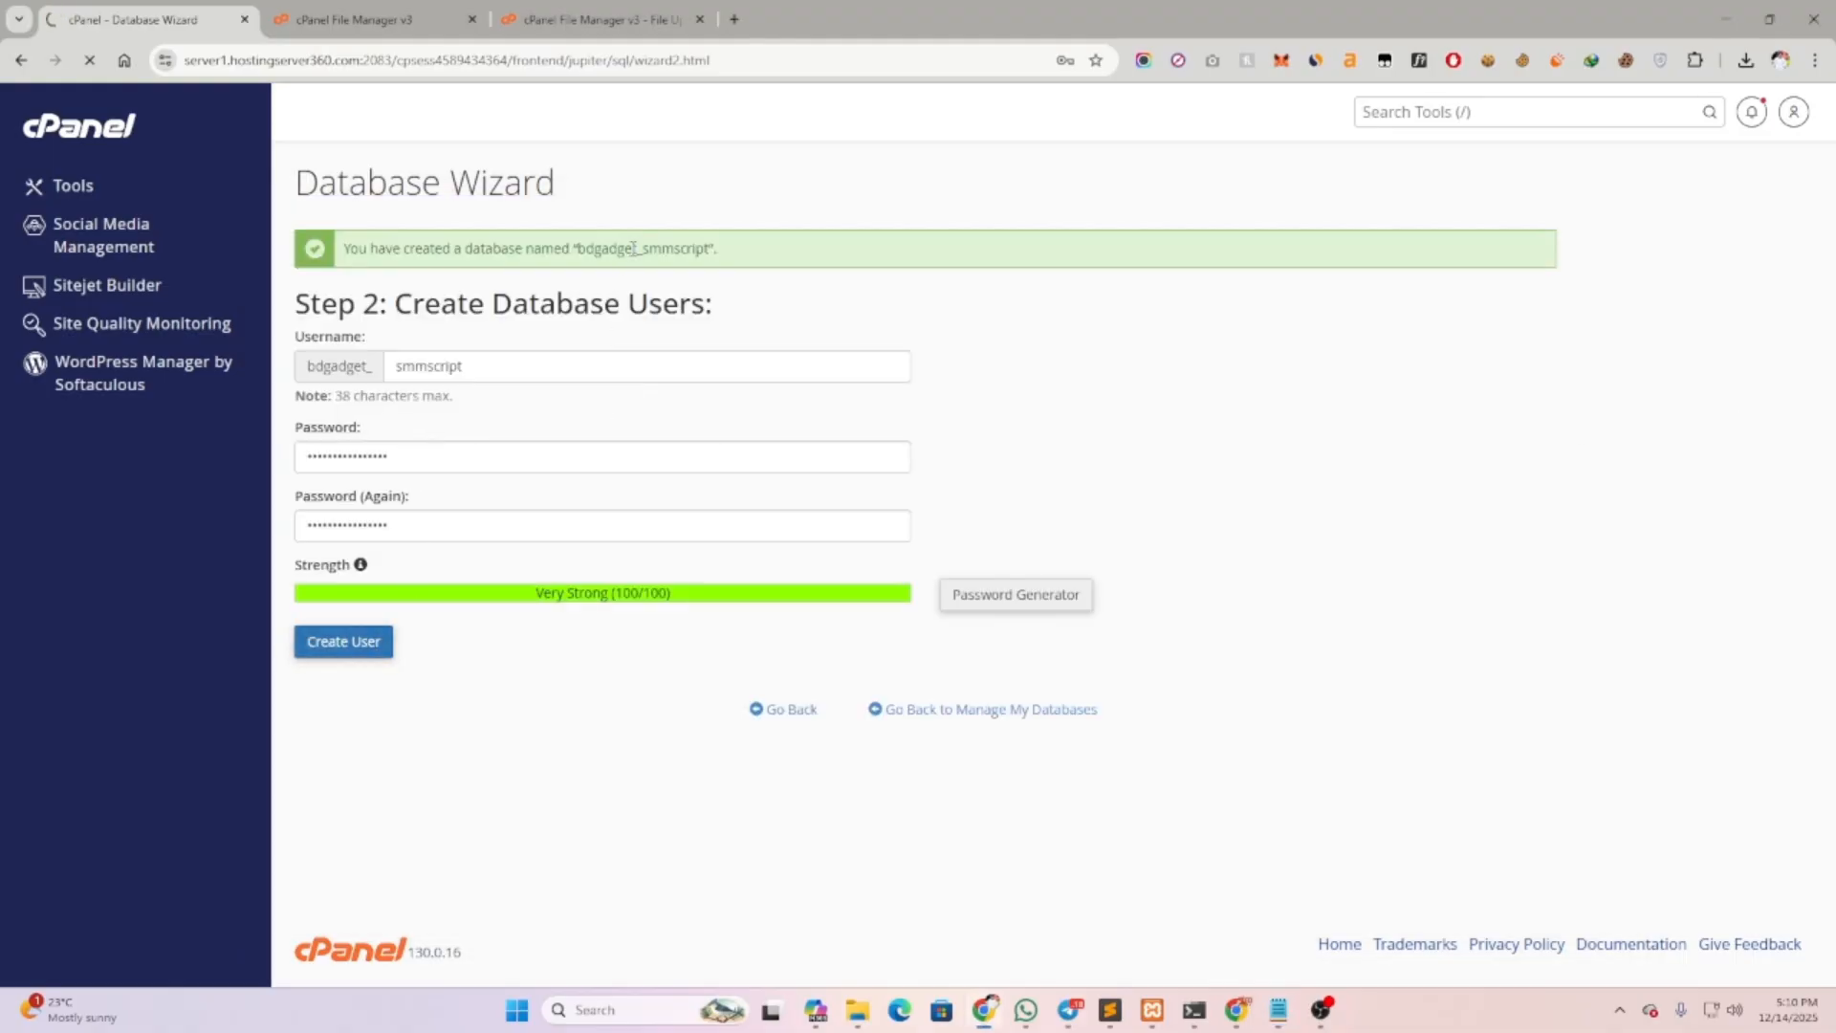
Grant the user ALL PRIVILEGES on the database and copy the name bdgadget_smmscript
click(383, 400)
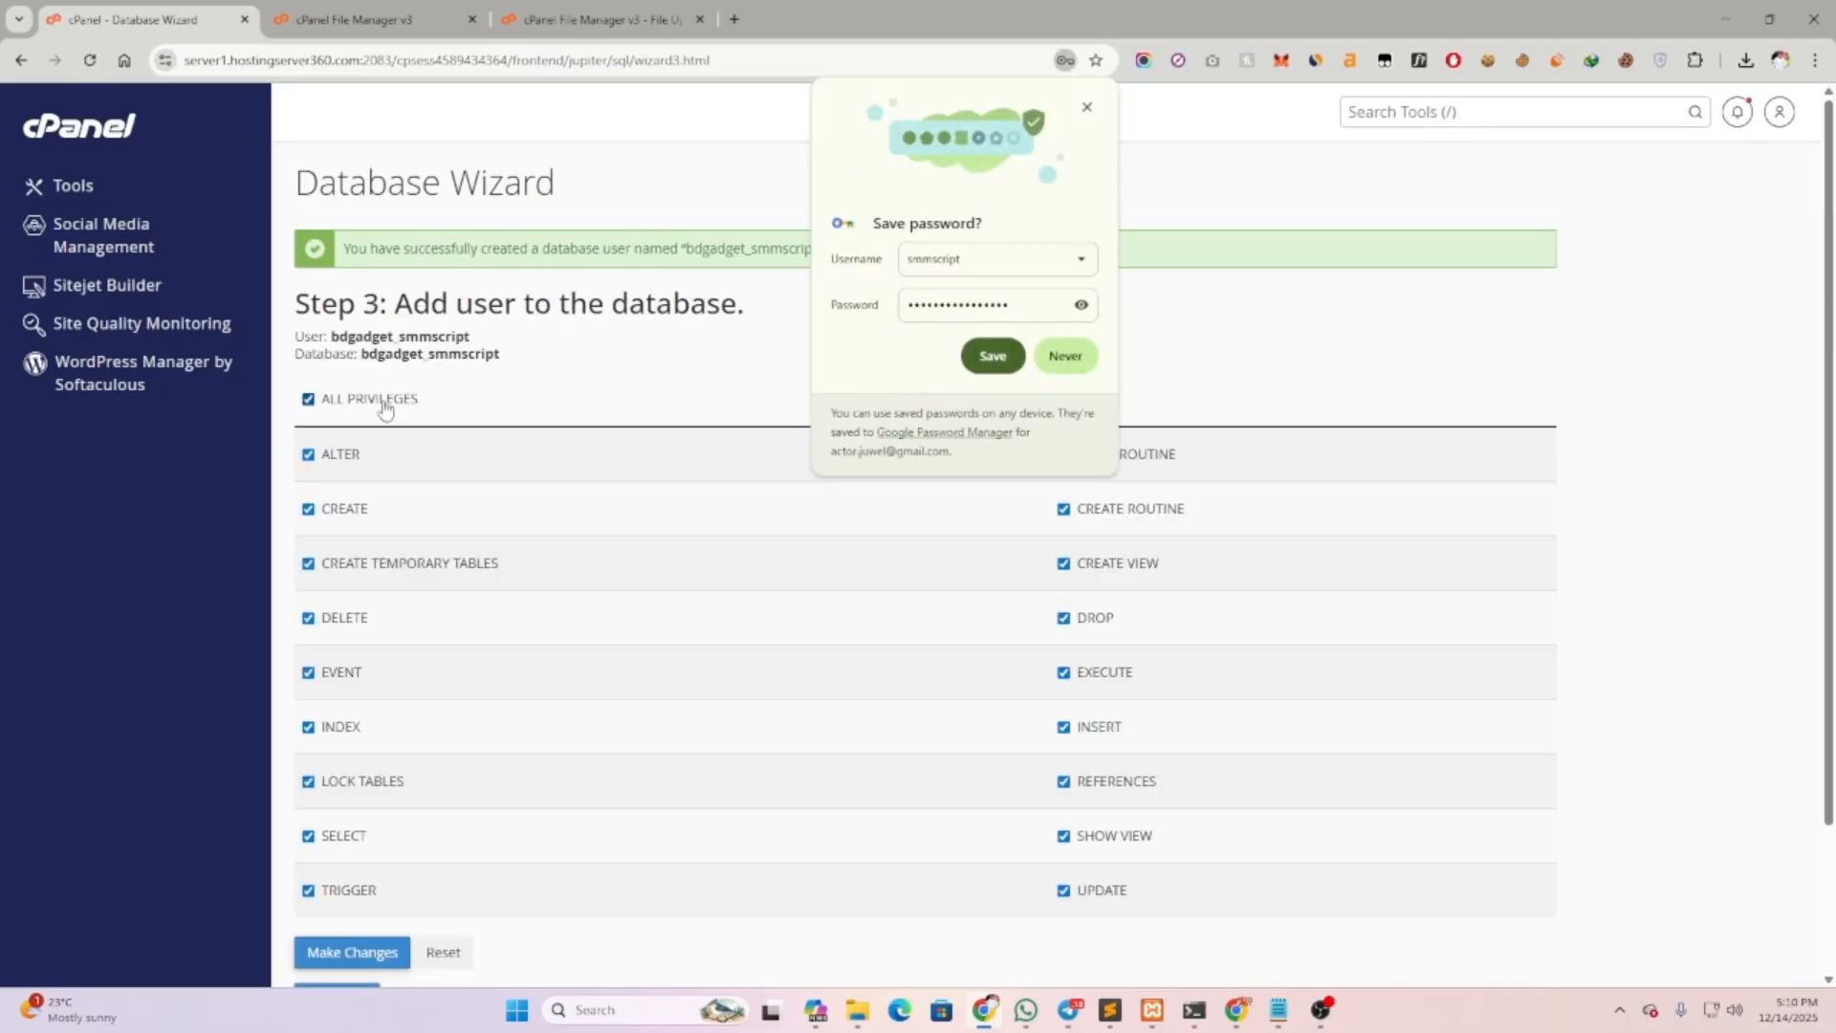
click(398, 949)
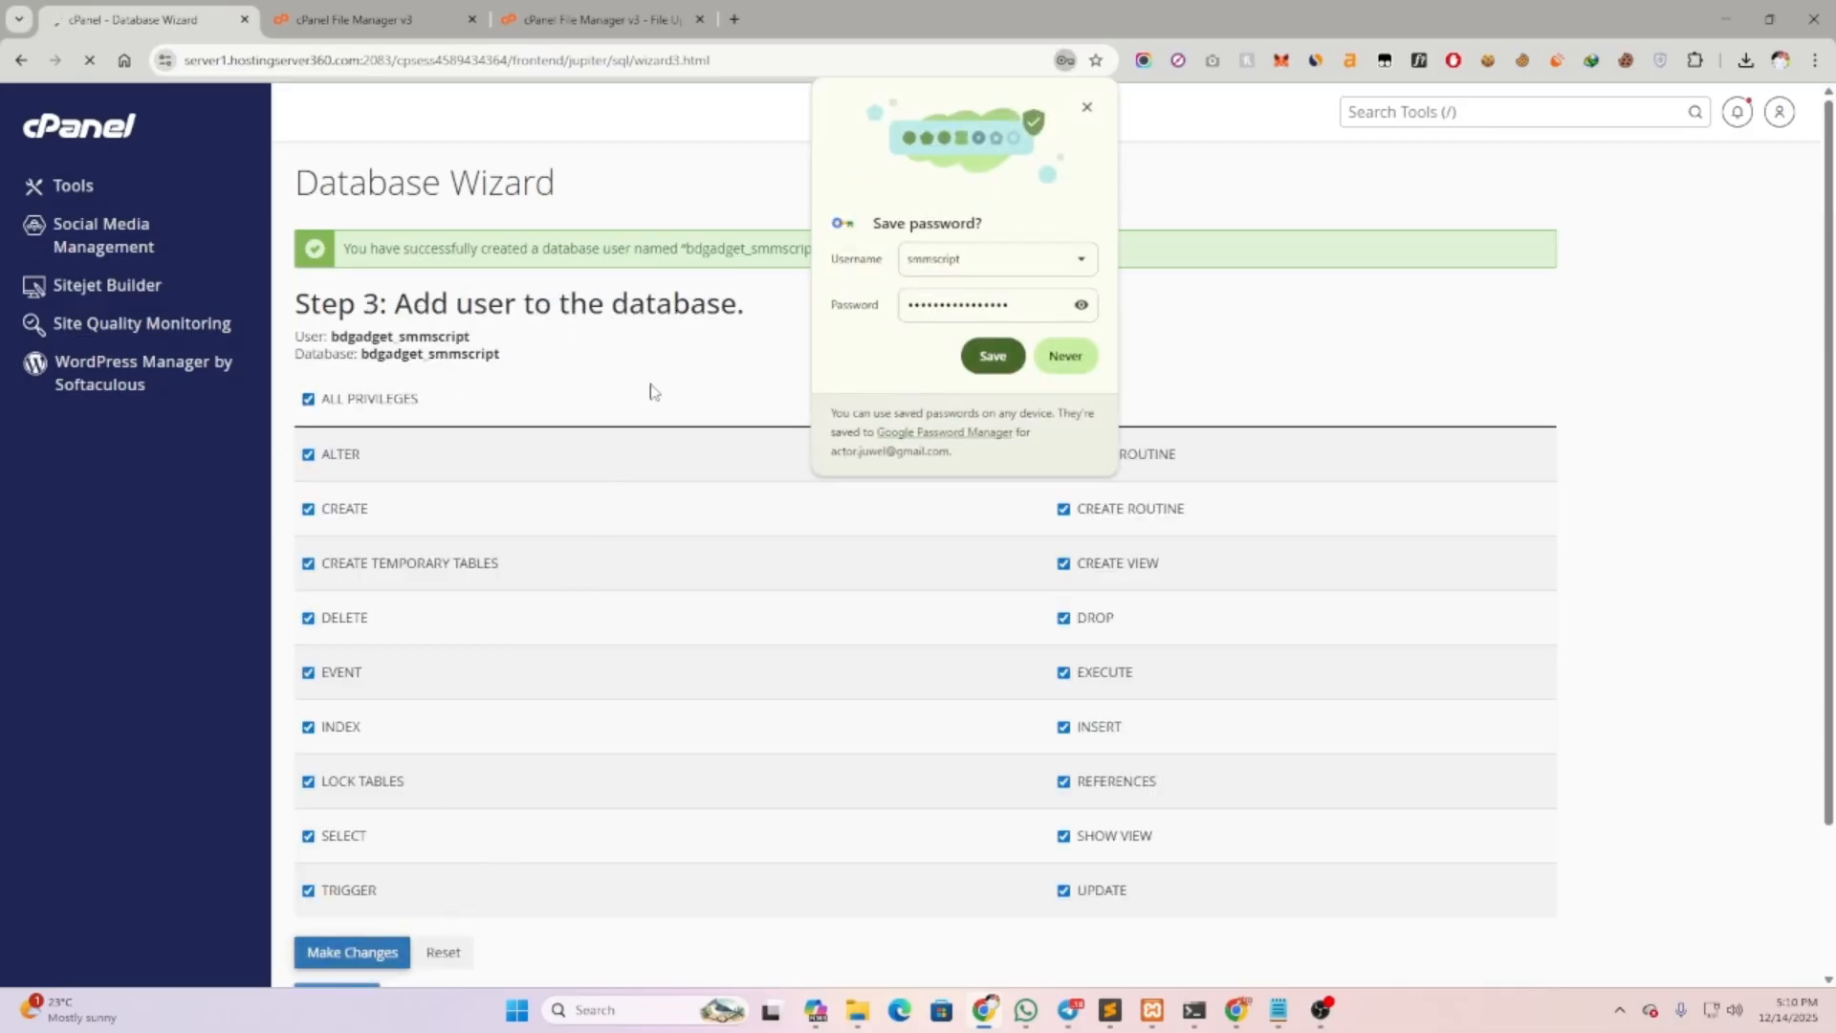
click(1087, 107)
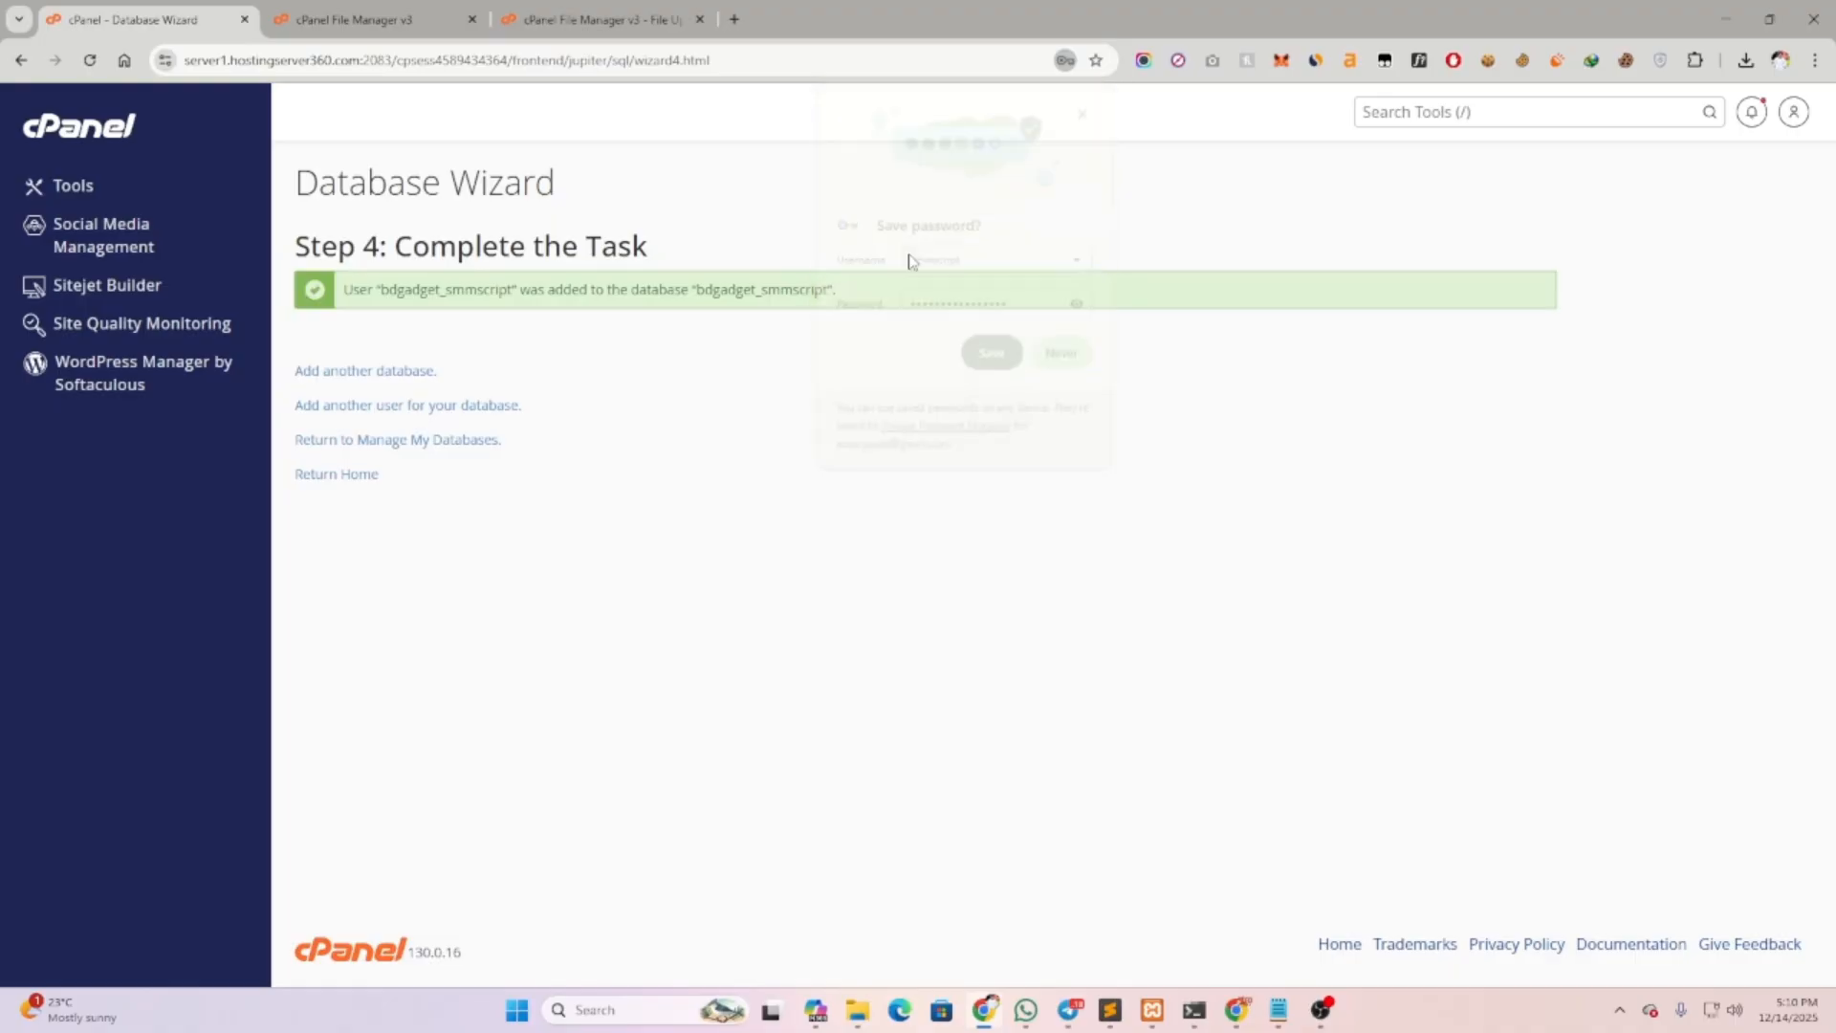
double_click(785, 289)
right_click(786, 292)
click(842, 313)
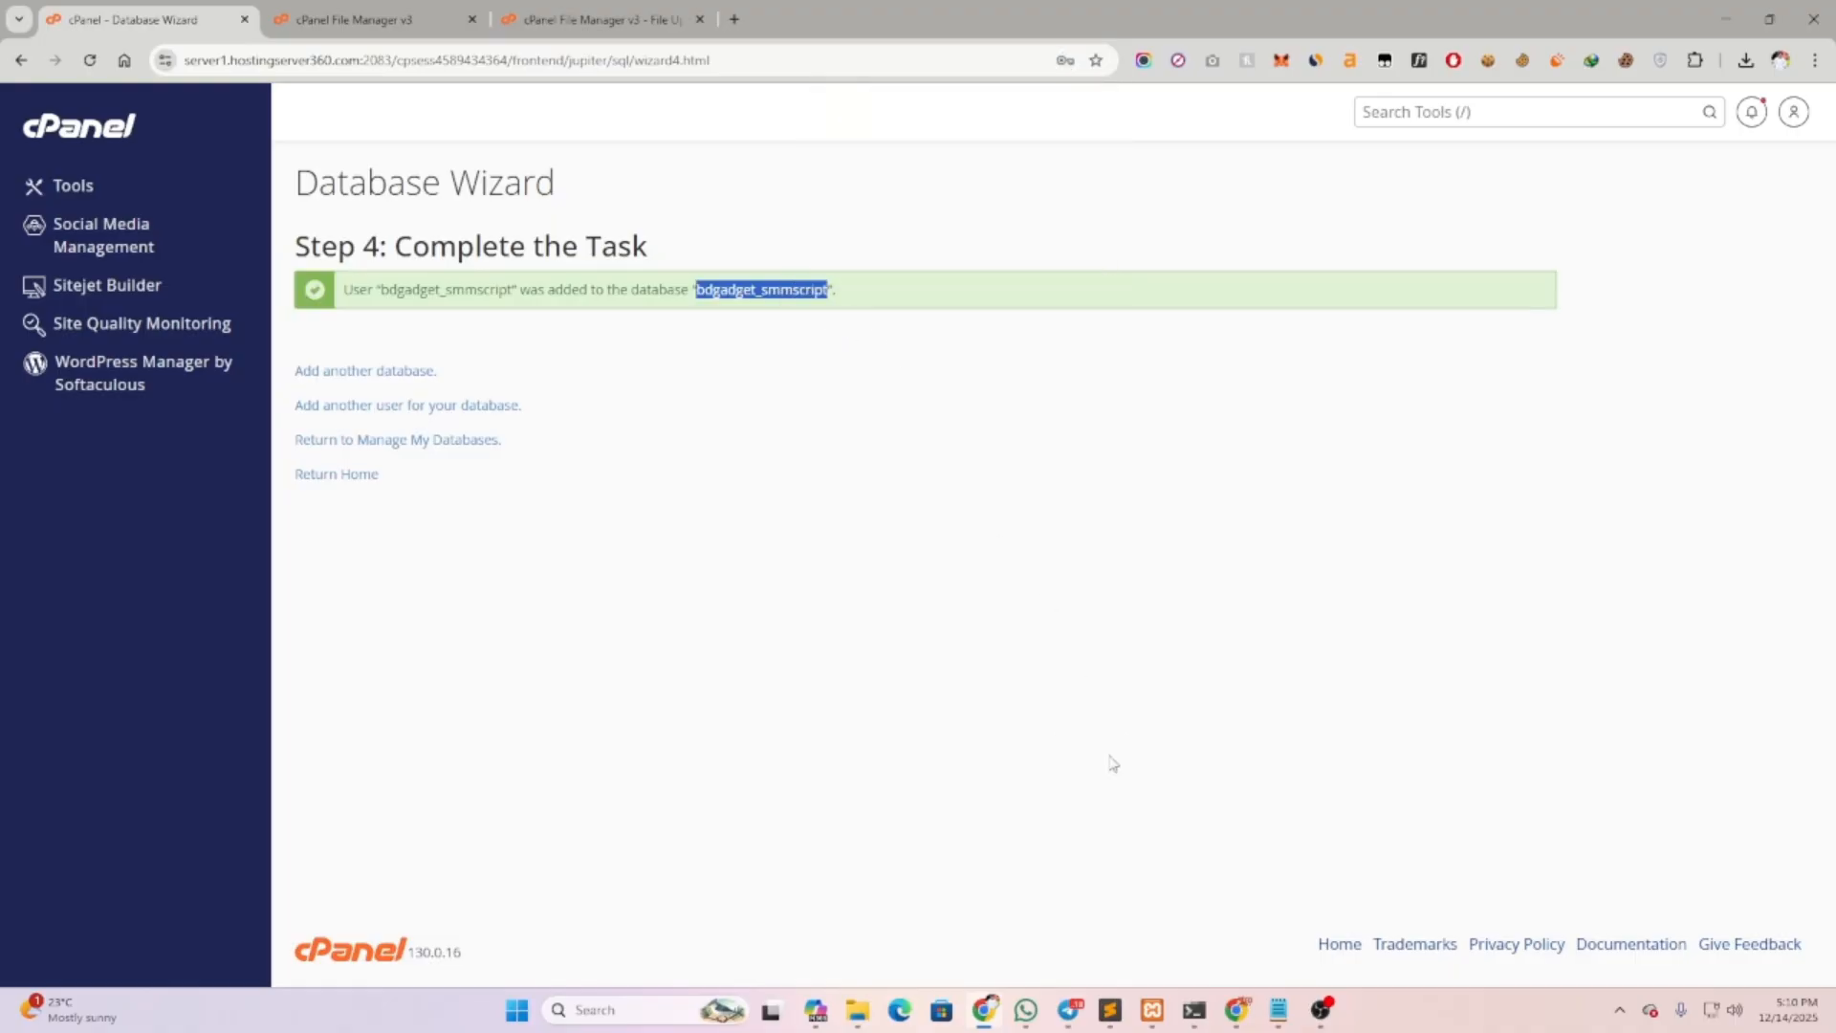
Add bdgadget_smmscript on a new line in the Notepad credentials notes
click(1279, 1009)
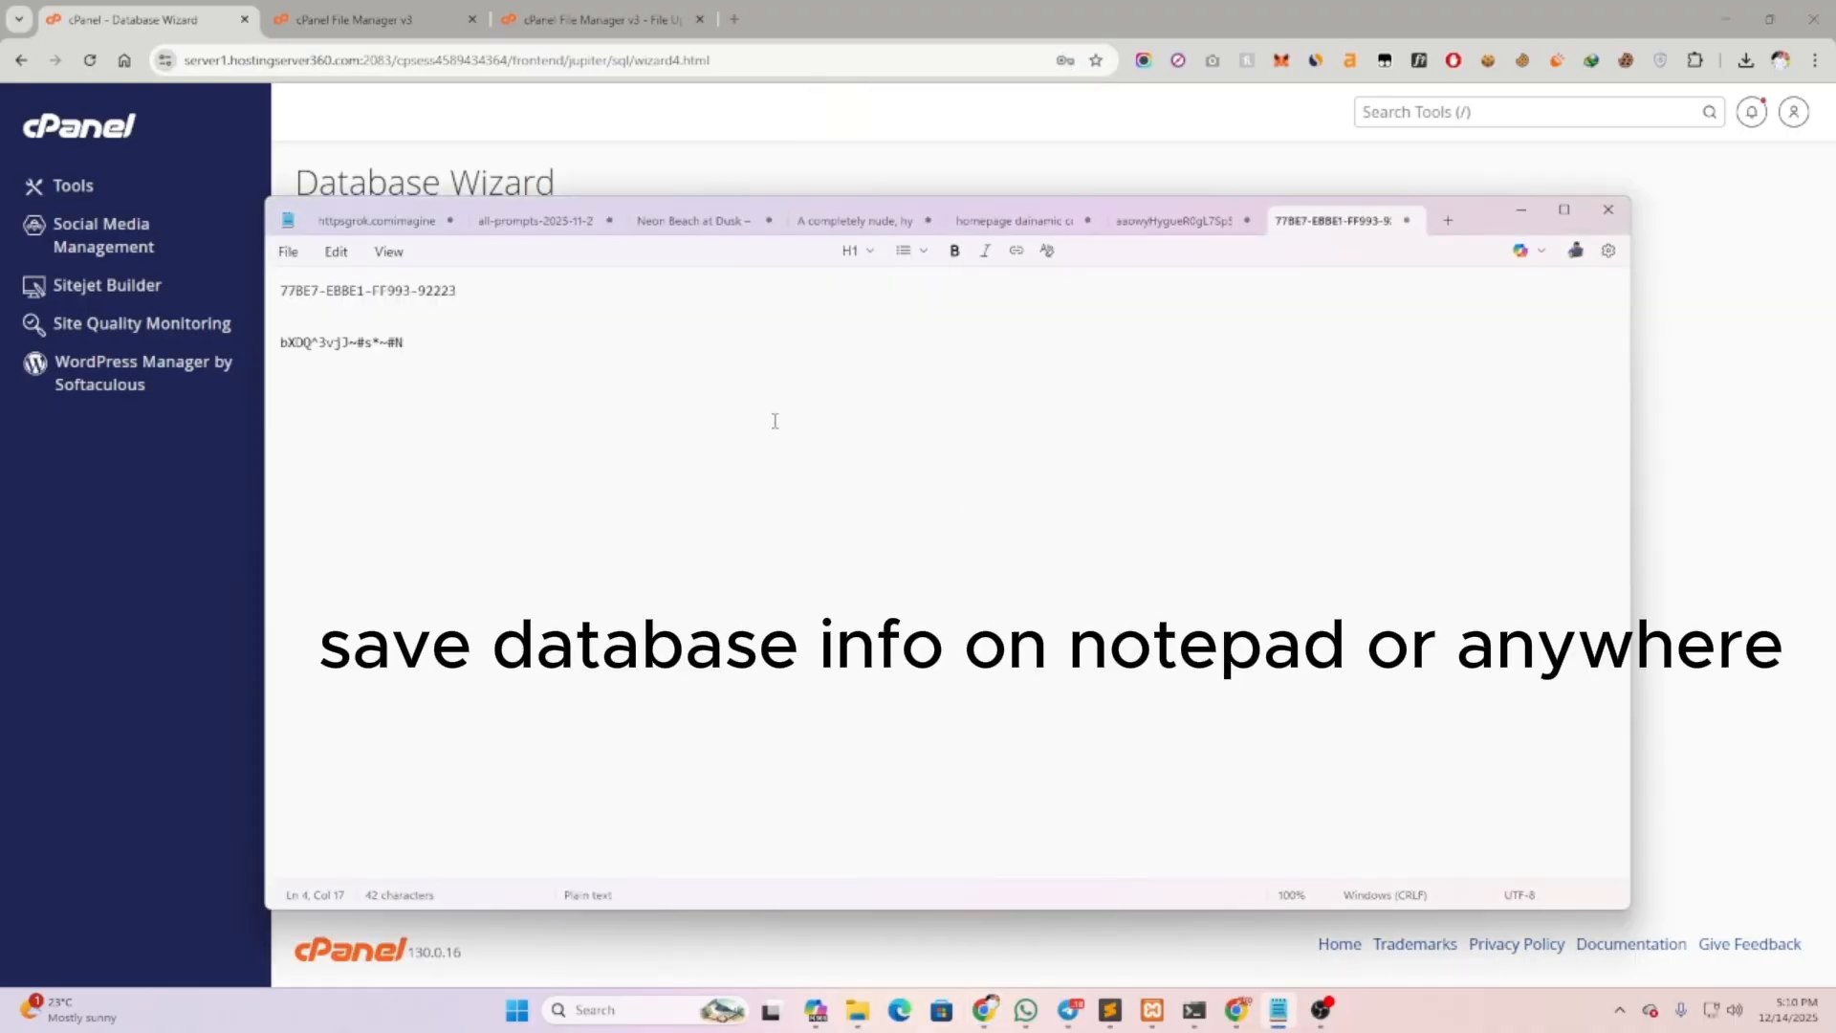
key(Return)
key(ctrl+v)
key(ctrl+v)
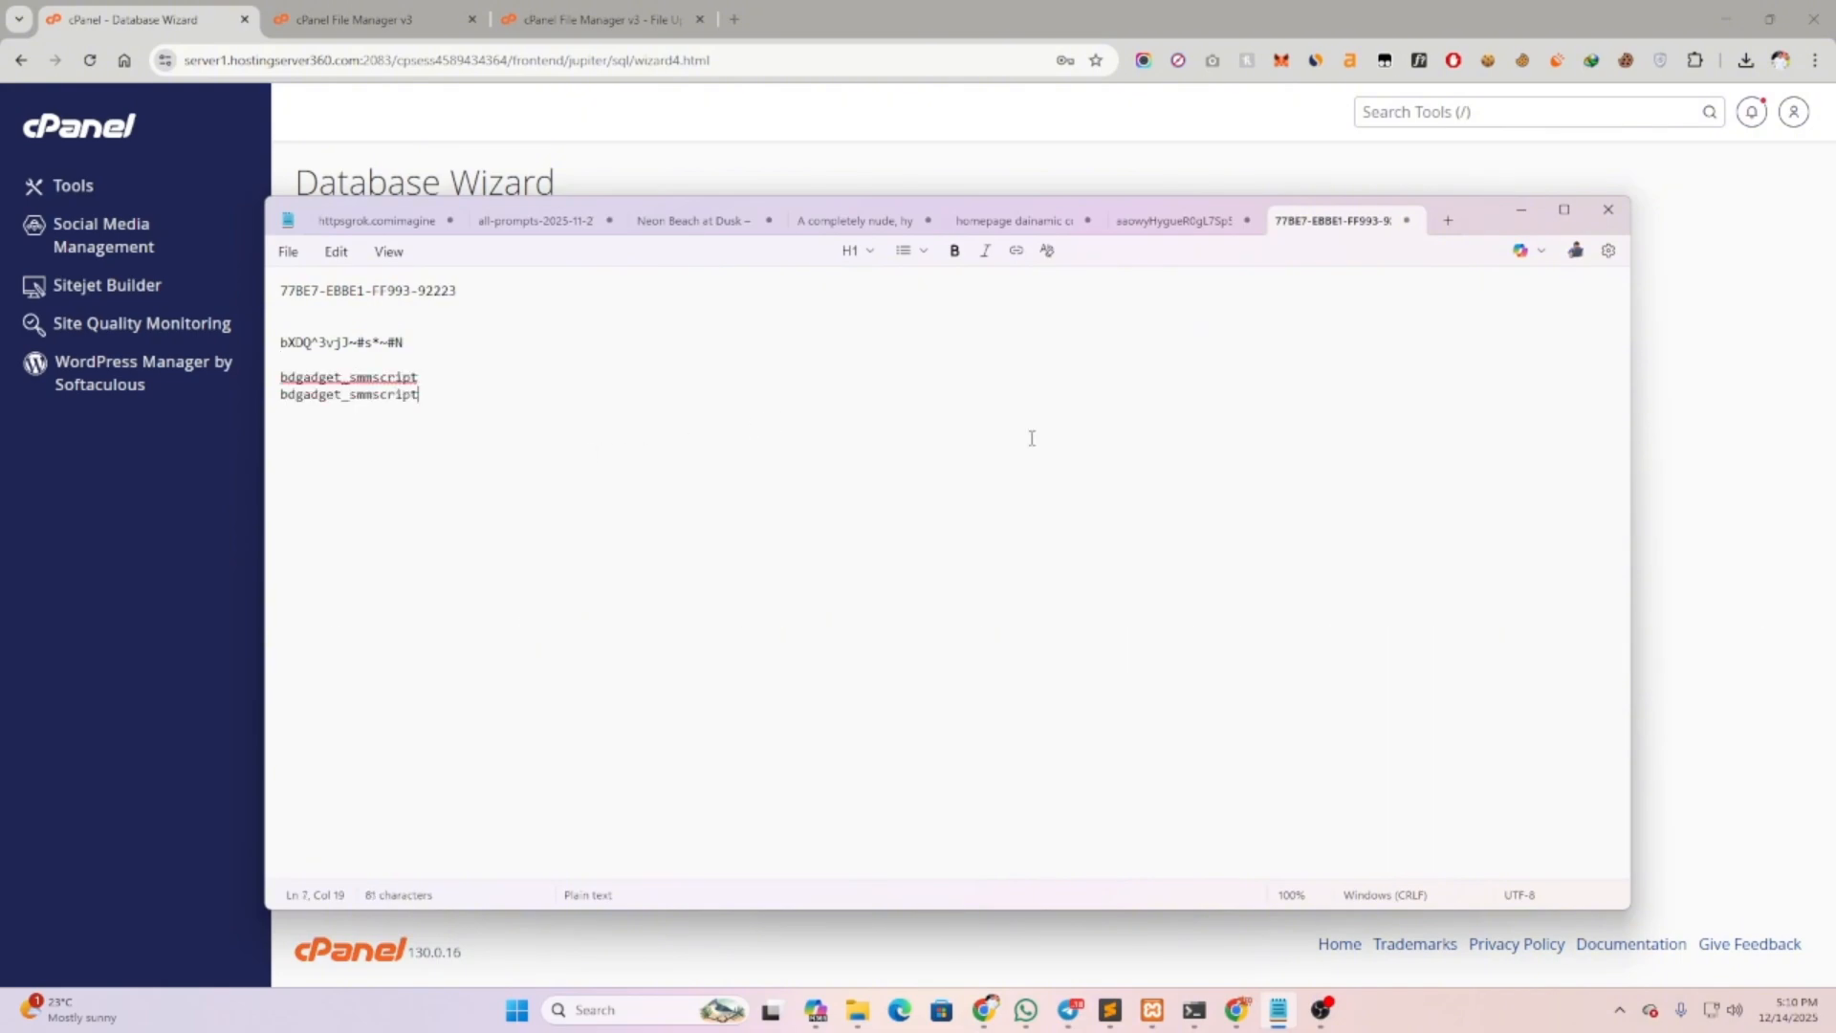
click(1664, 373)
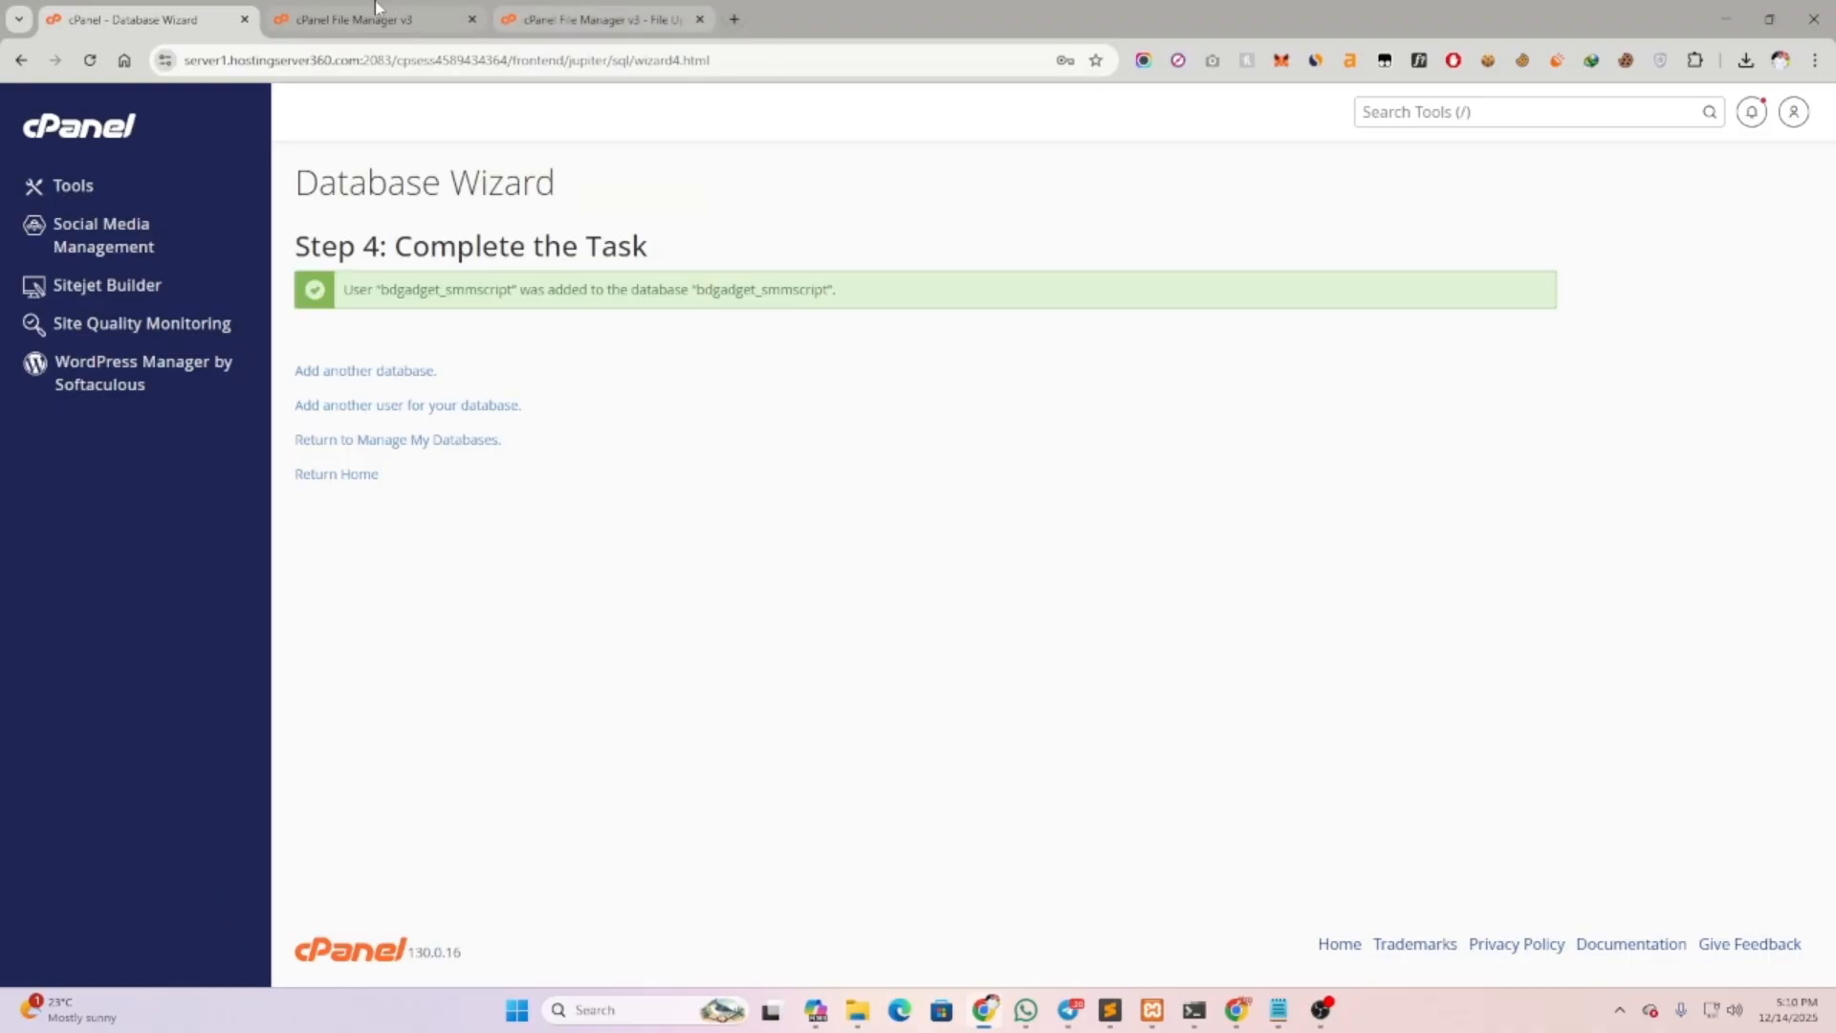
Open the bdgadget.store Primary Domain link from cPanel Tools in a new tab
click(67, 187)
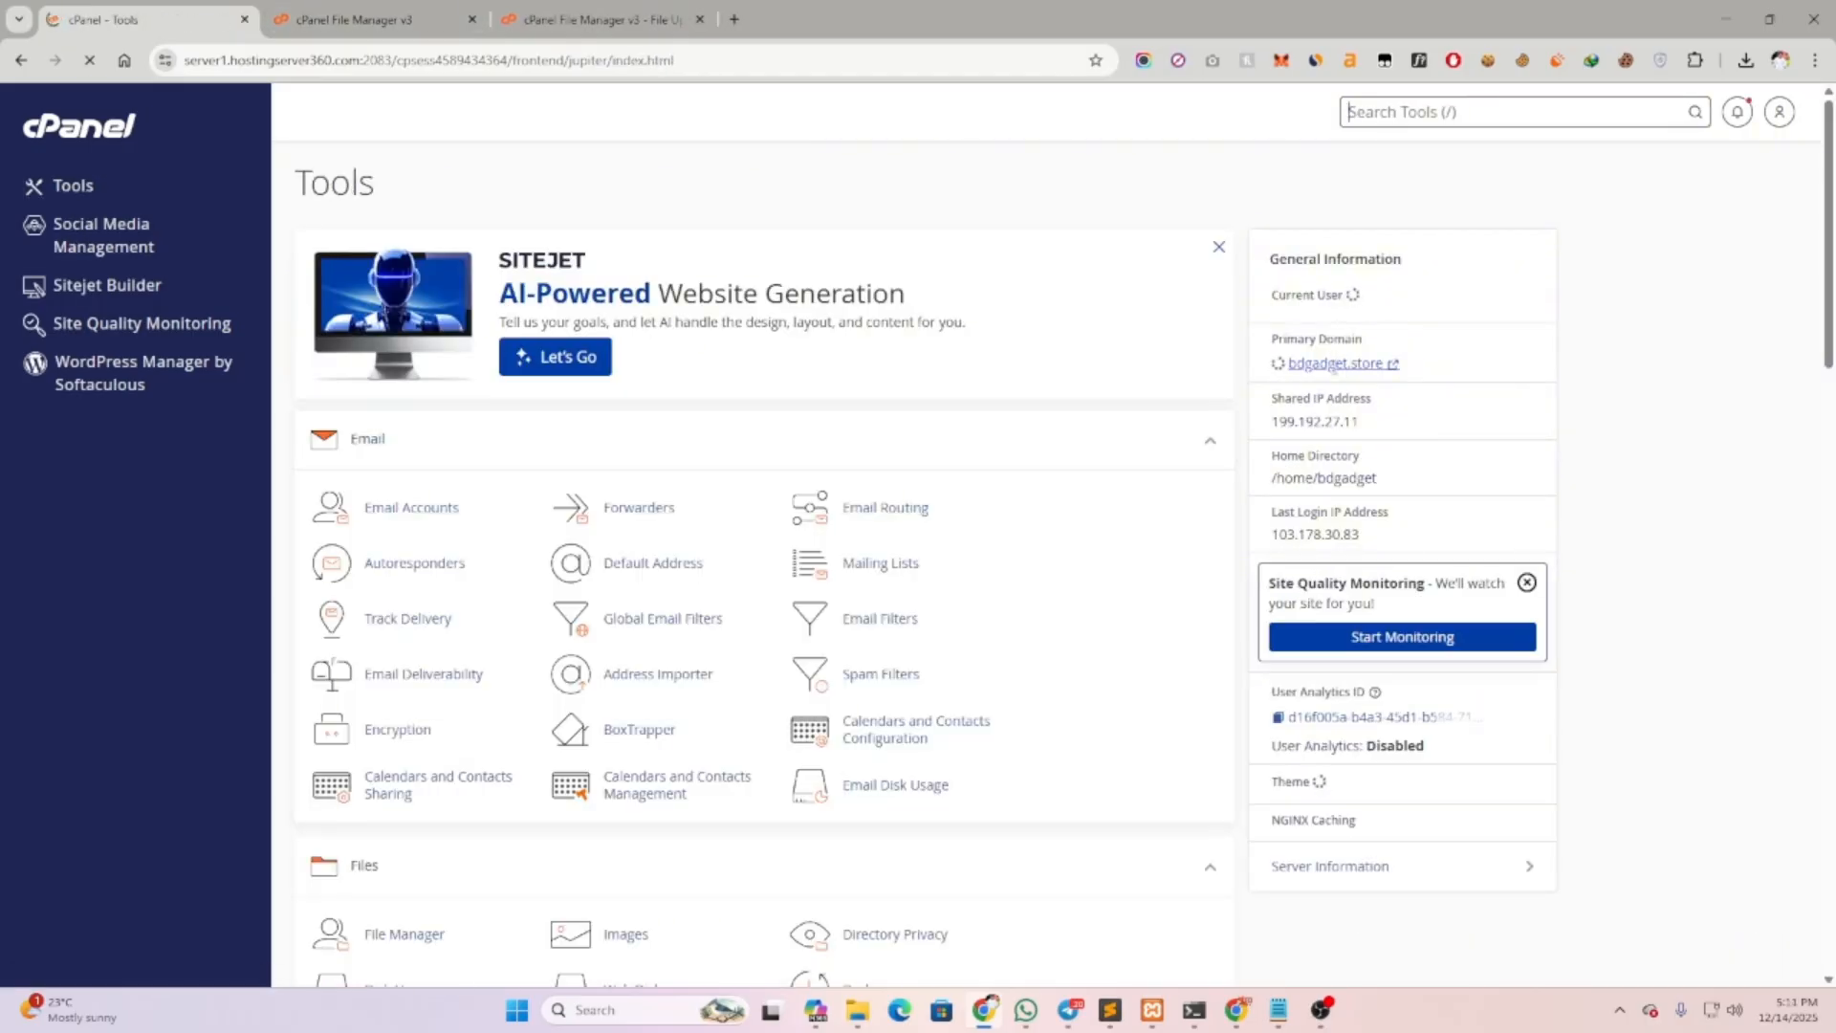
click(1335, 364)
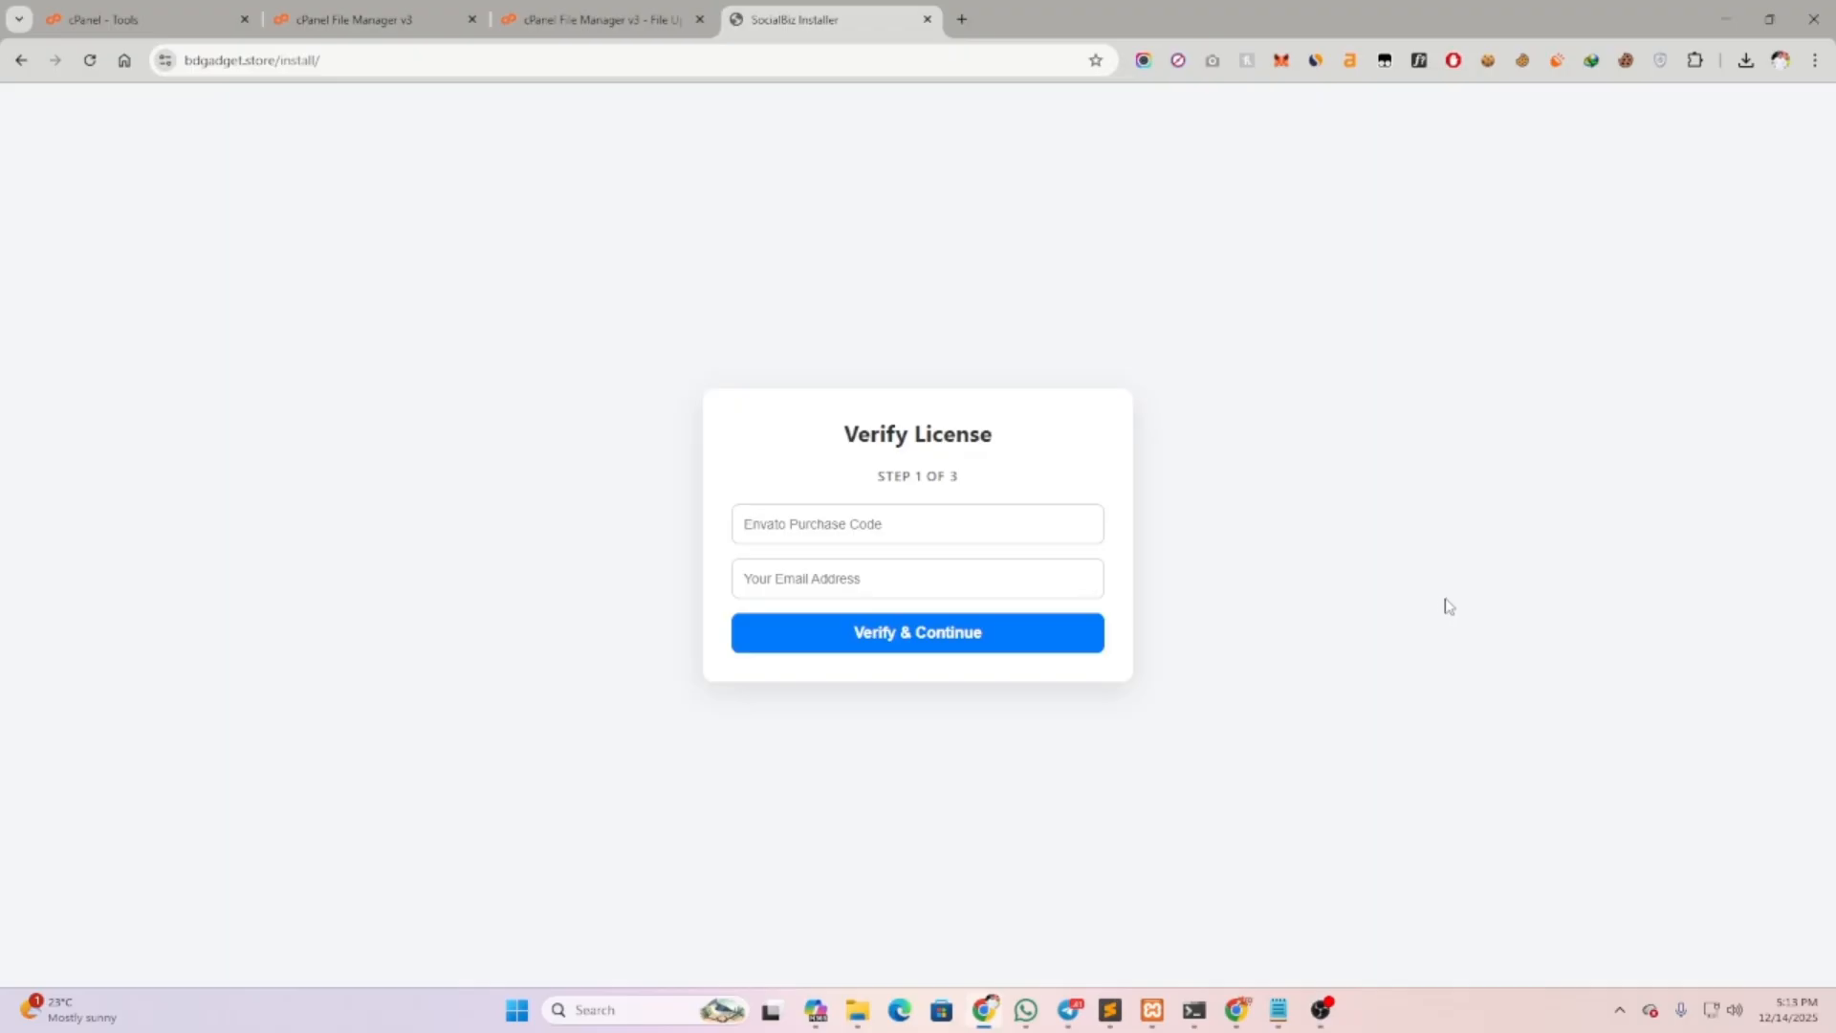
Enter the Envato purchase code from Notepad and the saved e-mail address, then Verify & Continue
click(796, 516)
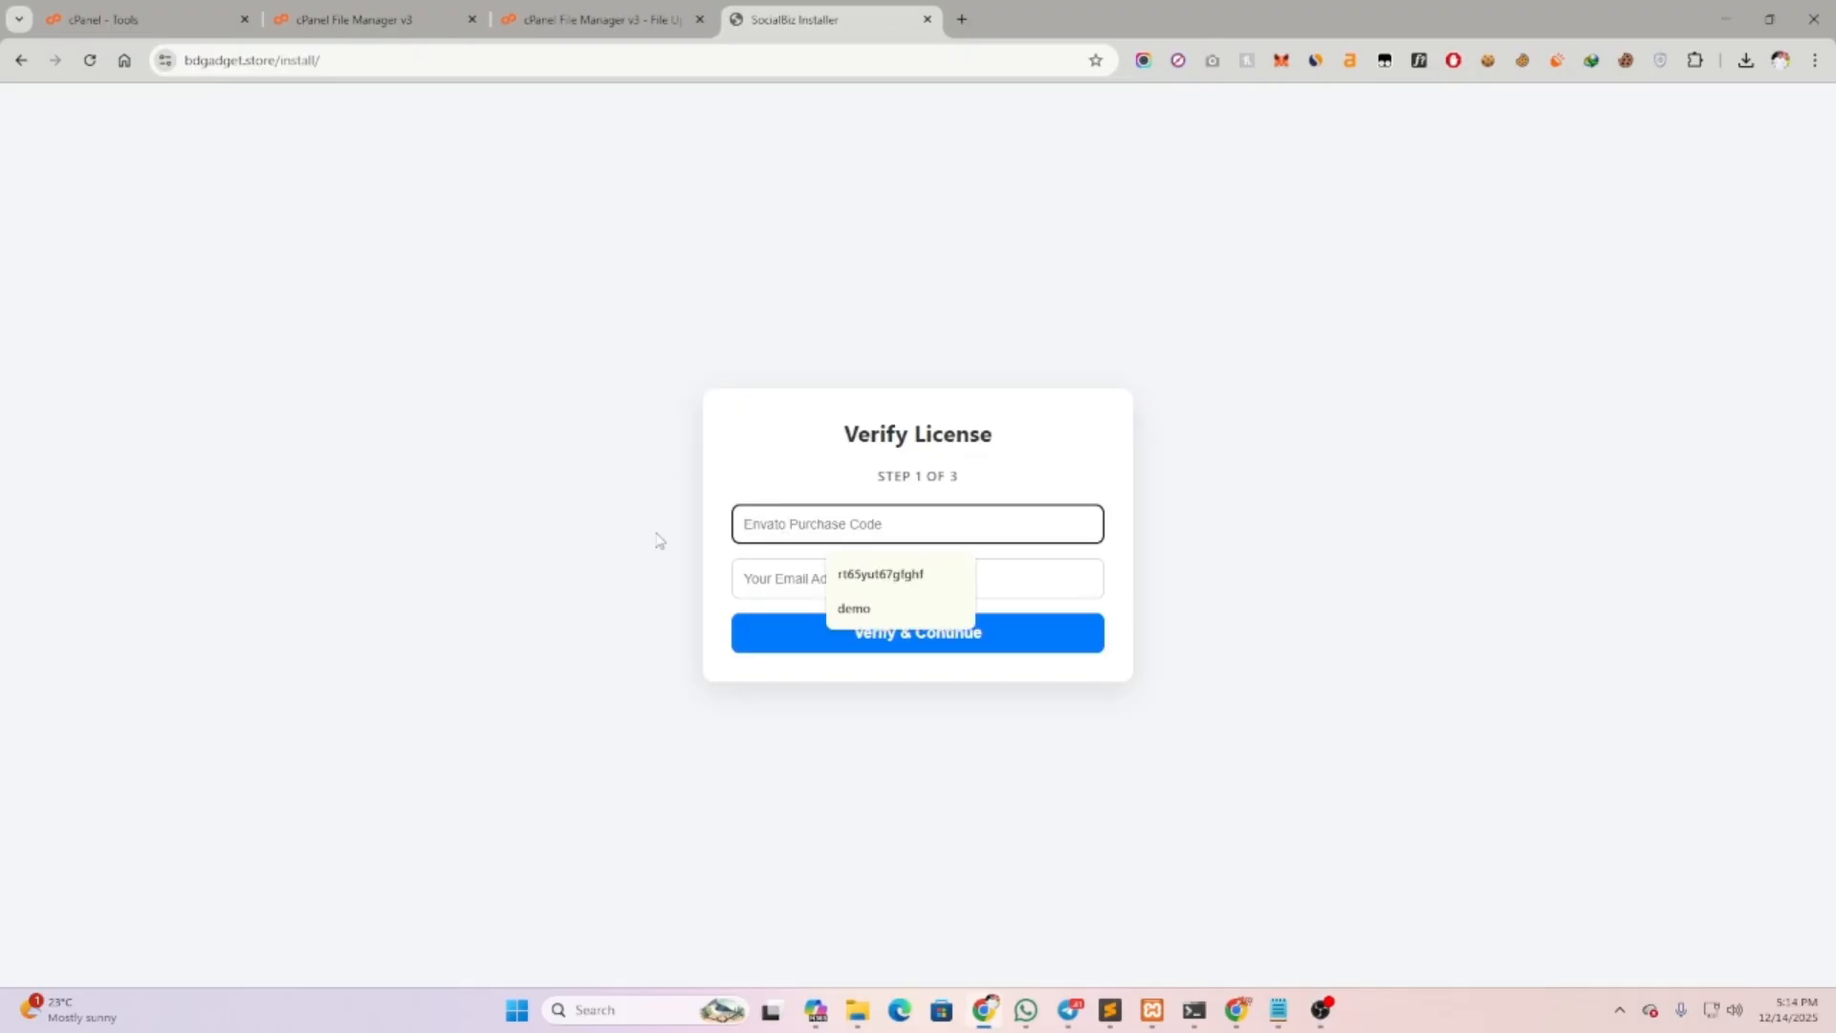
click(751, 572)
click(593, 537)
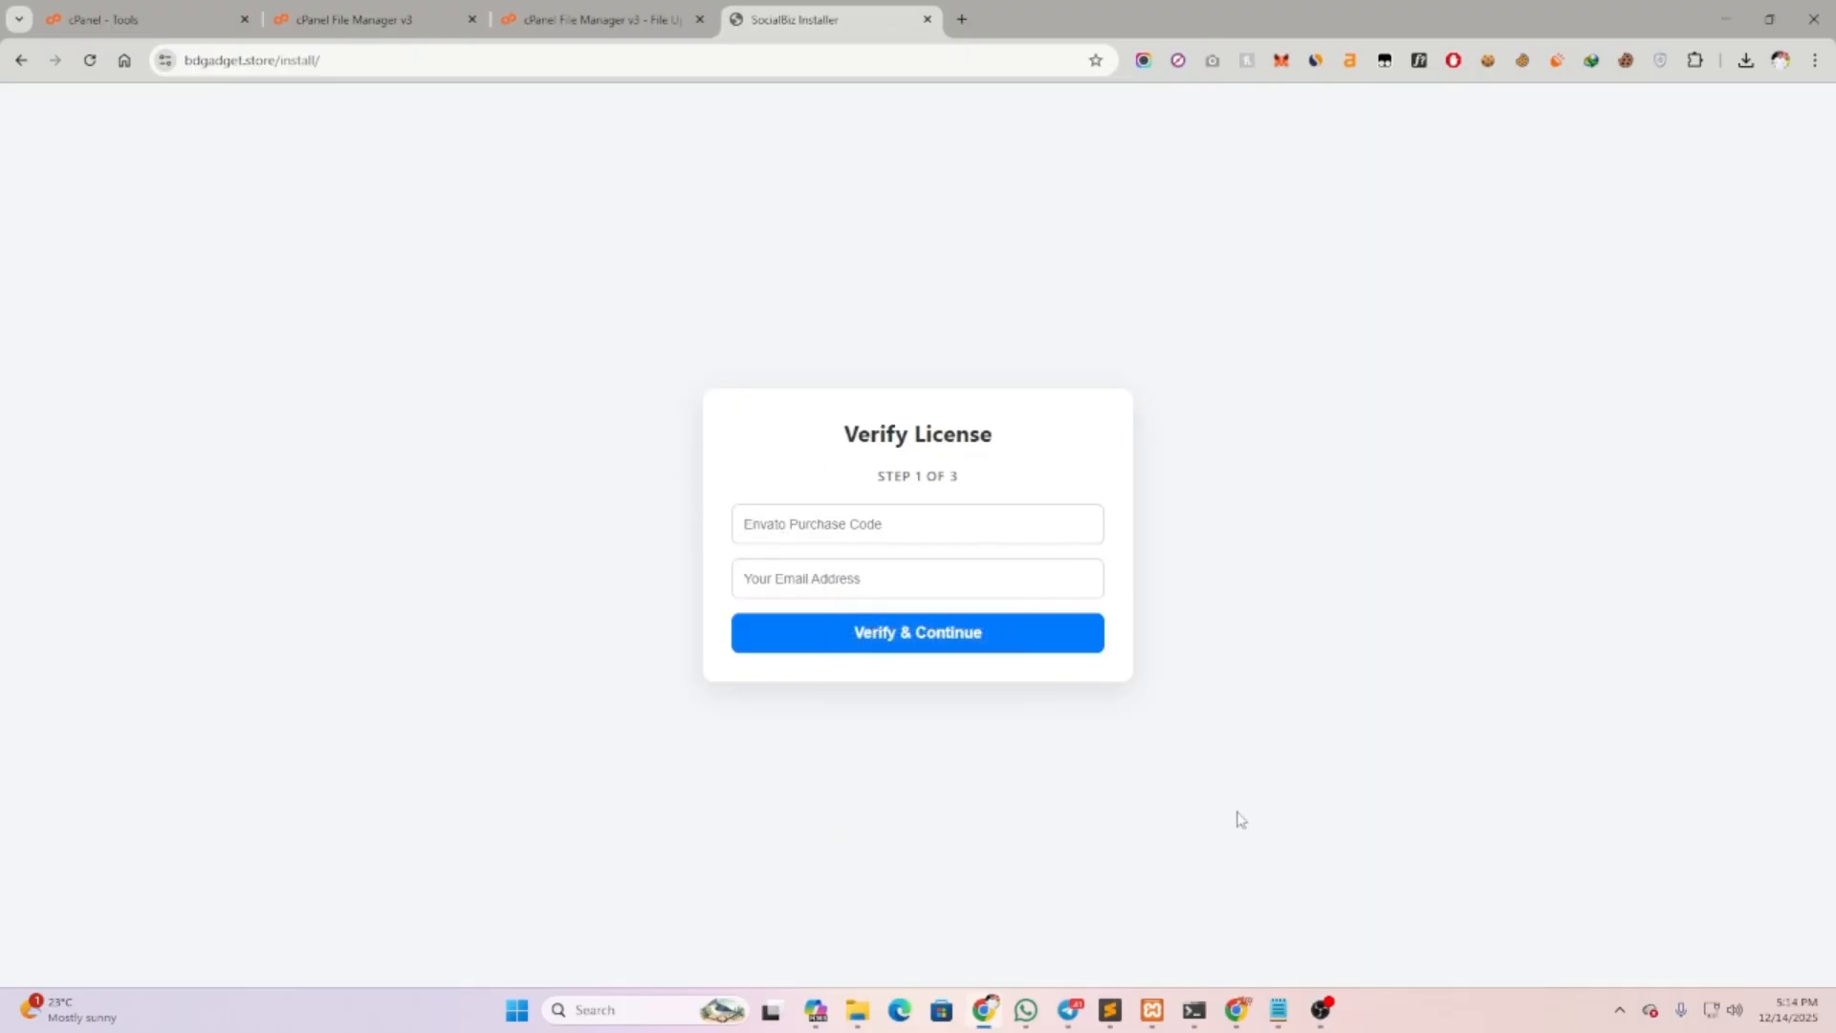
click(1278, 1010)
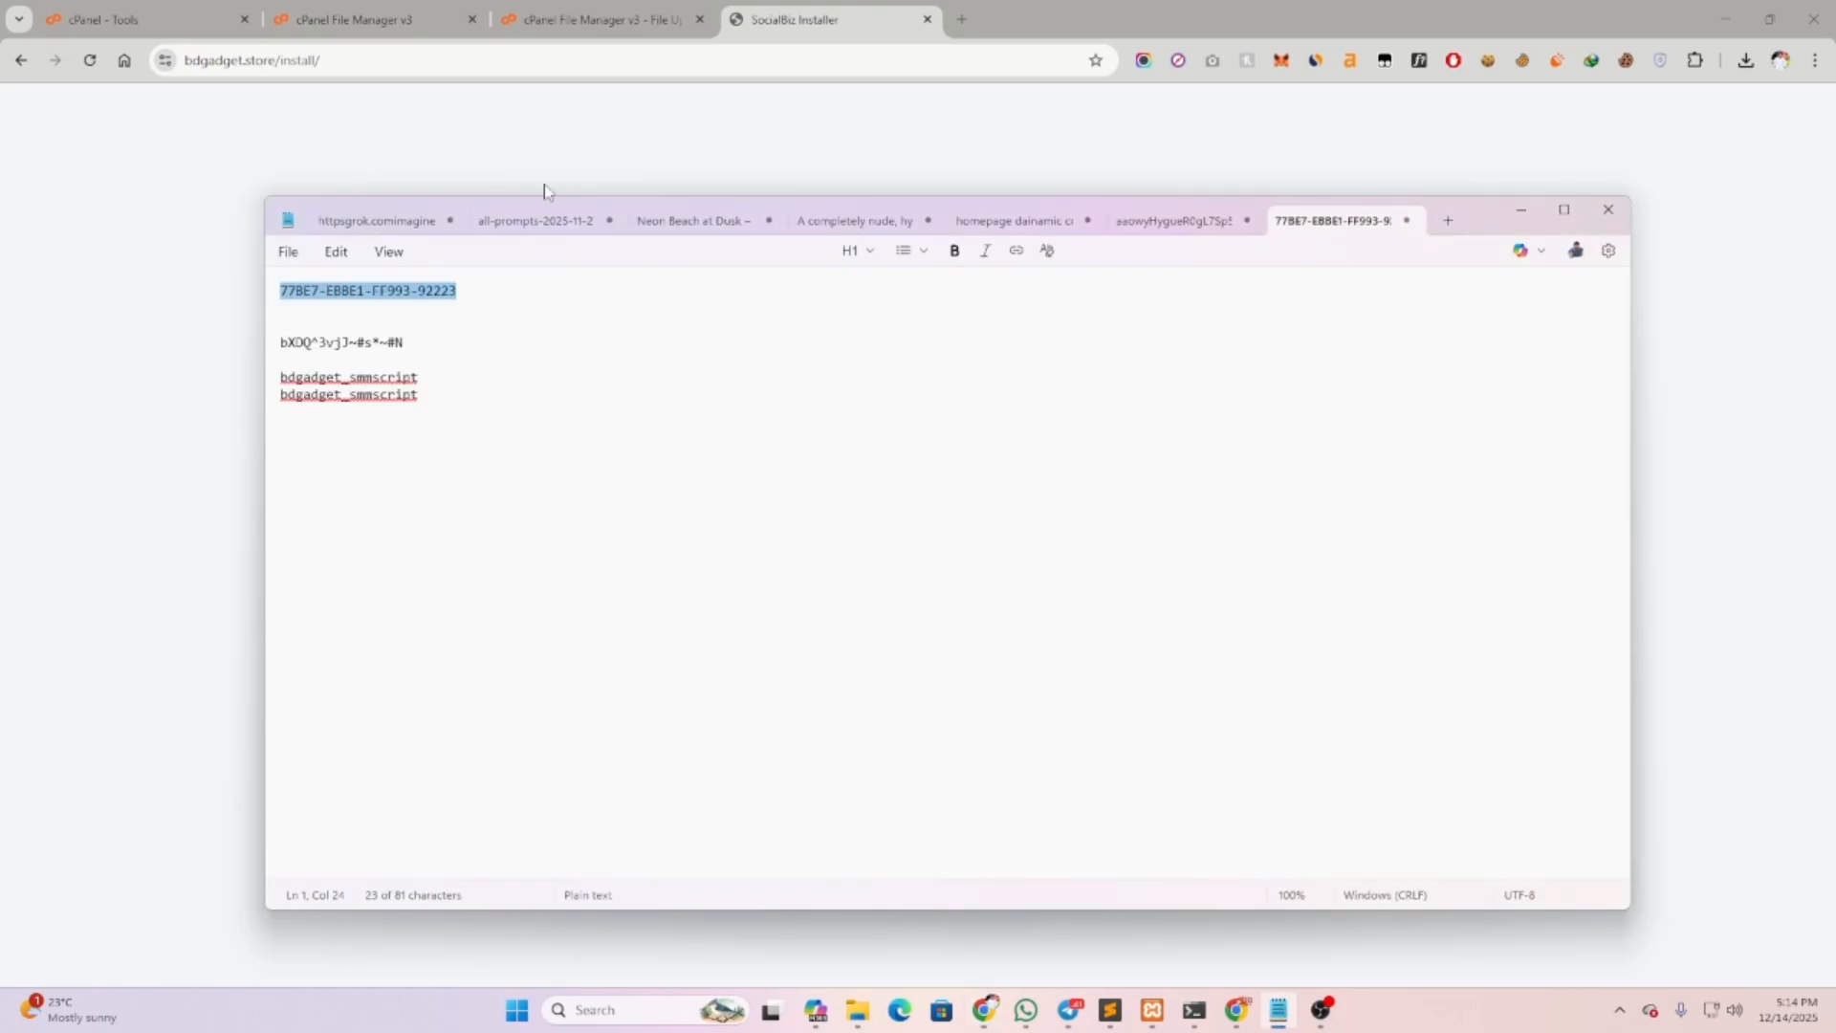
right_click(405, 294)
click(496, 319)
click(196, 332)
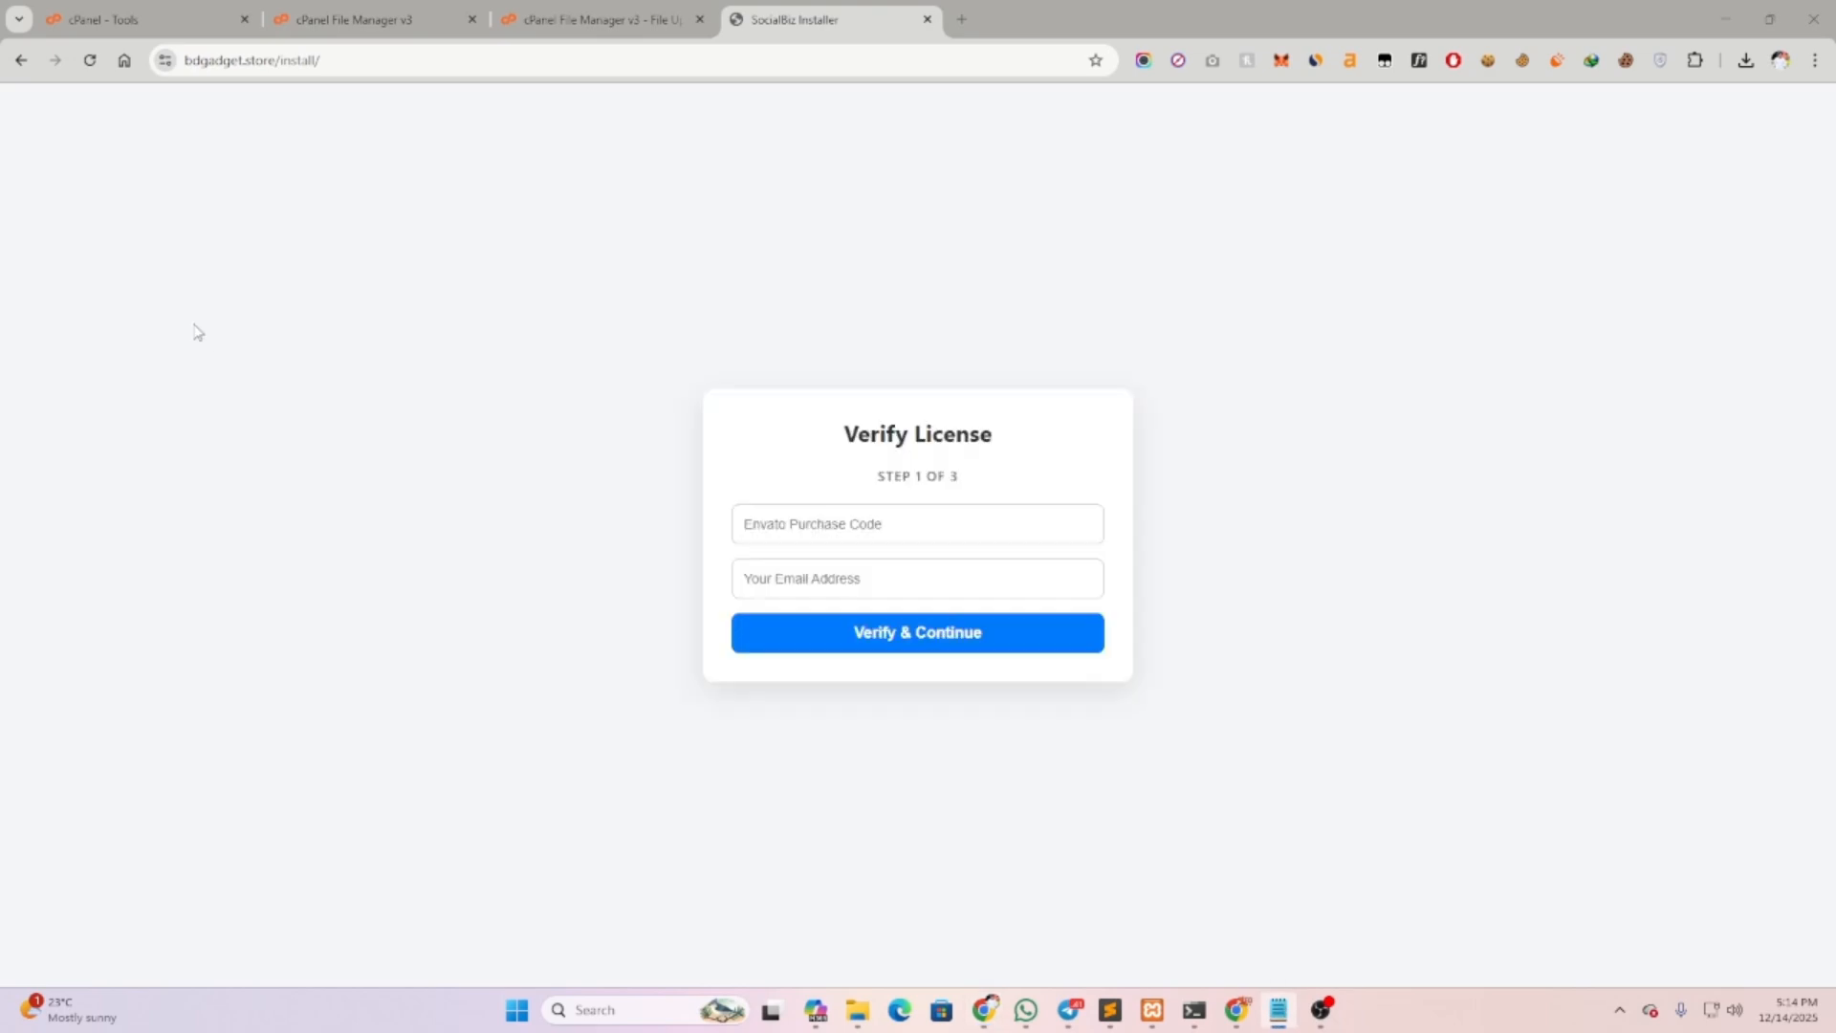
click(841, 524)
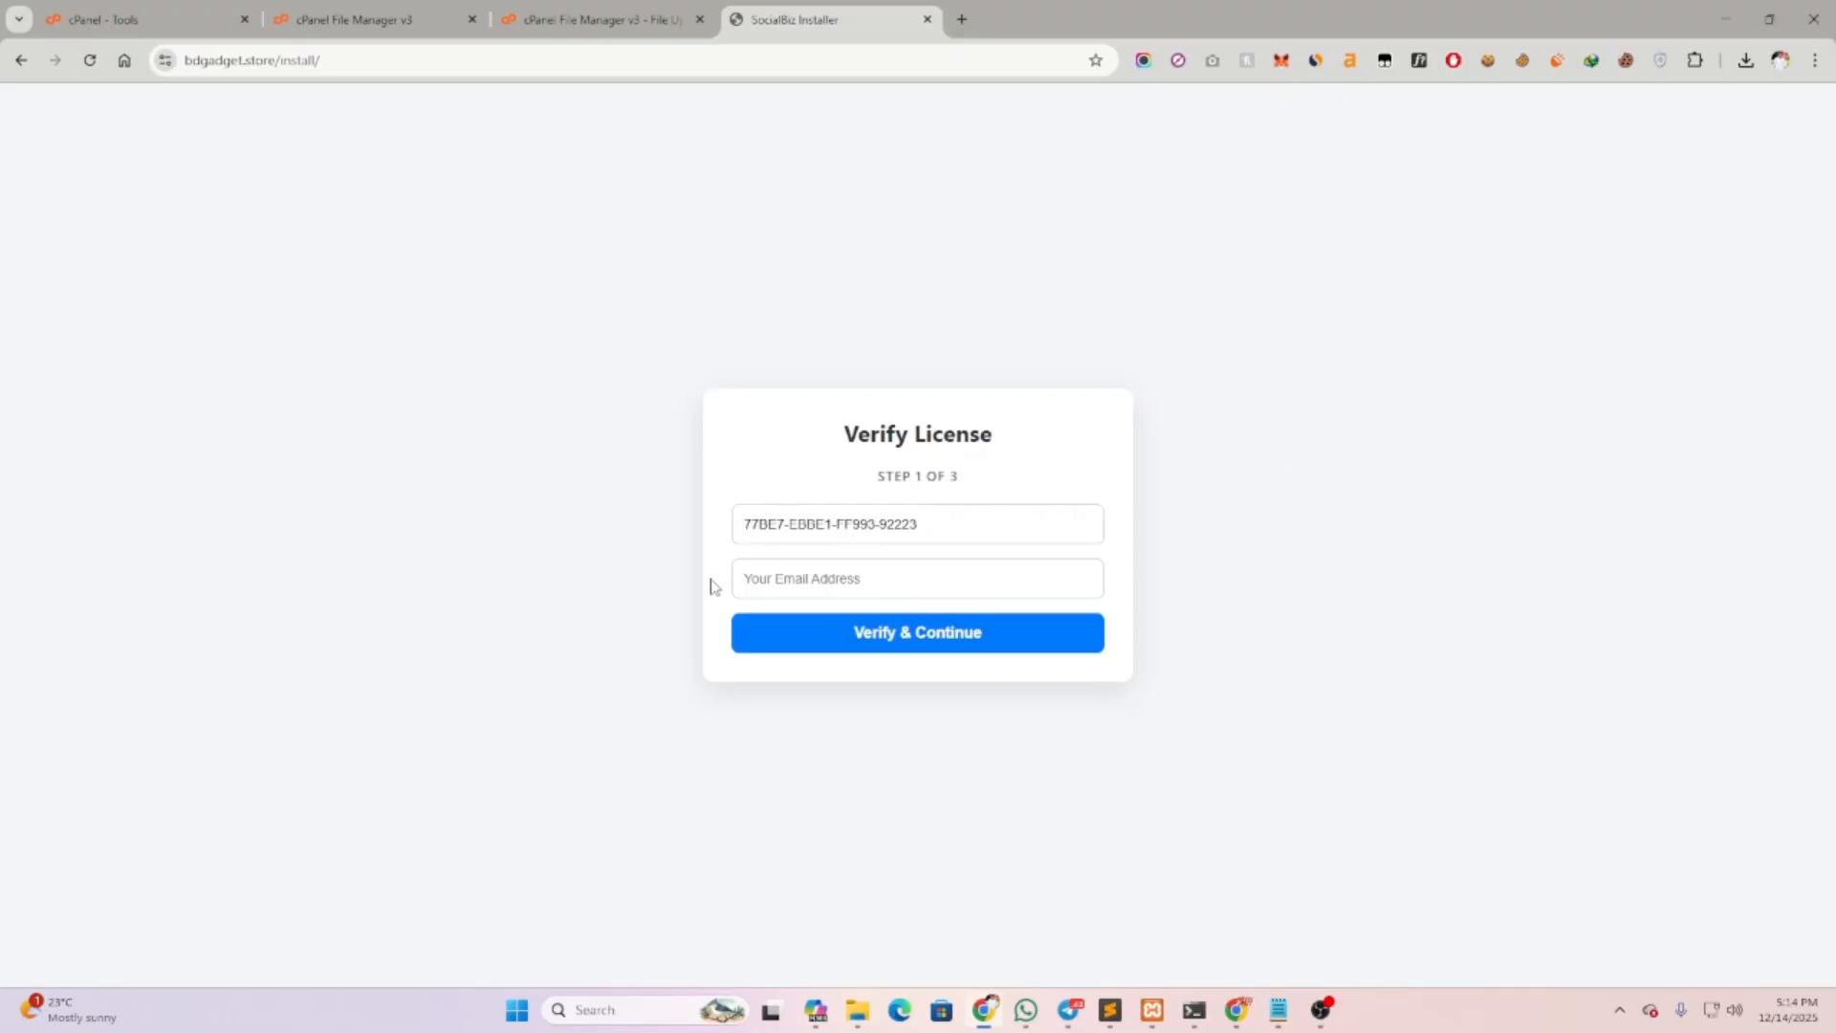
click(782, 578)
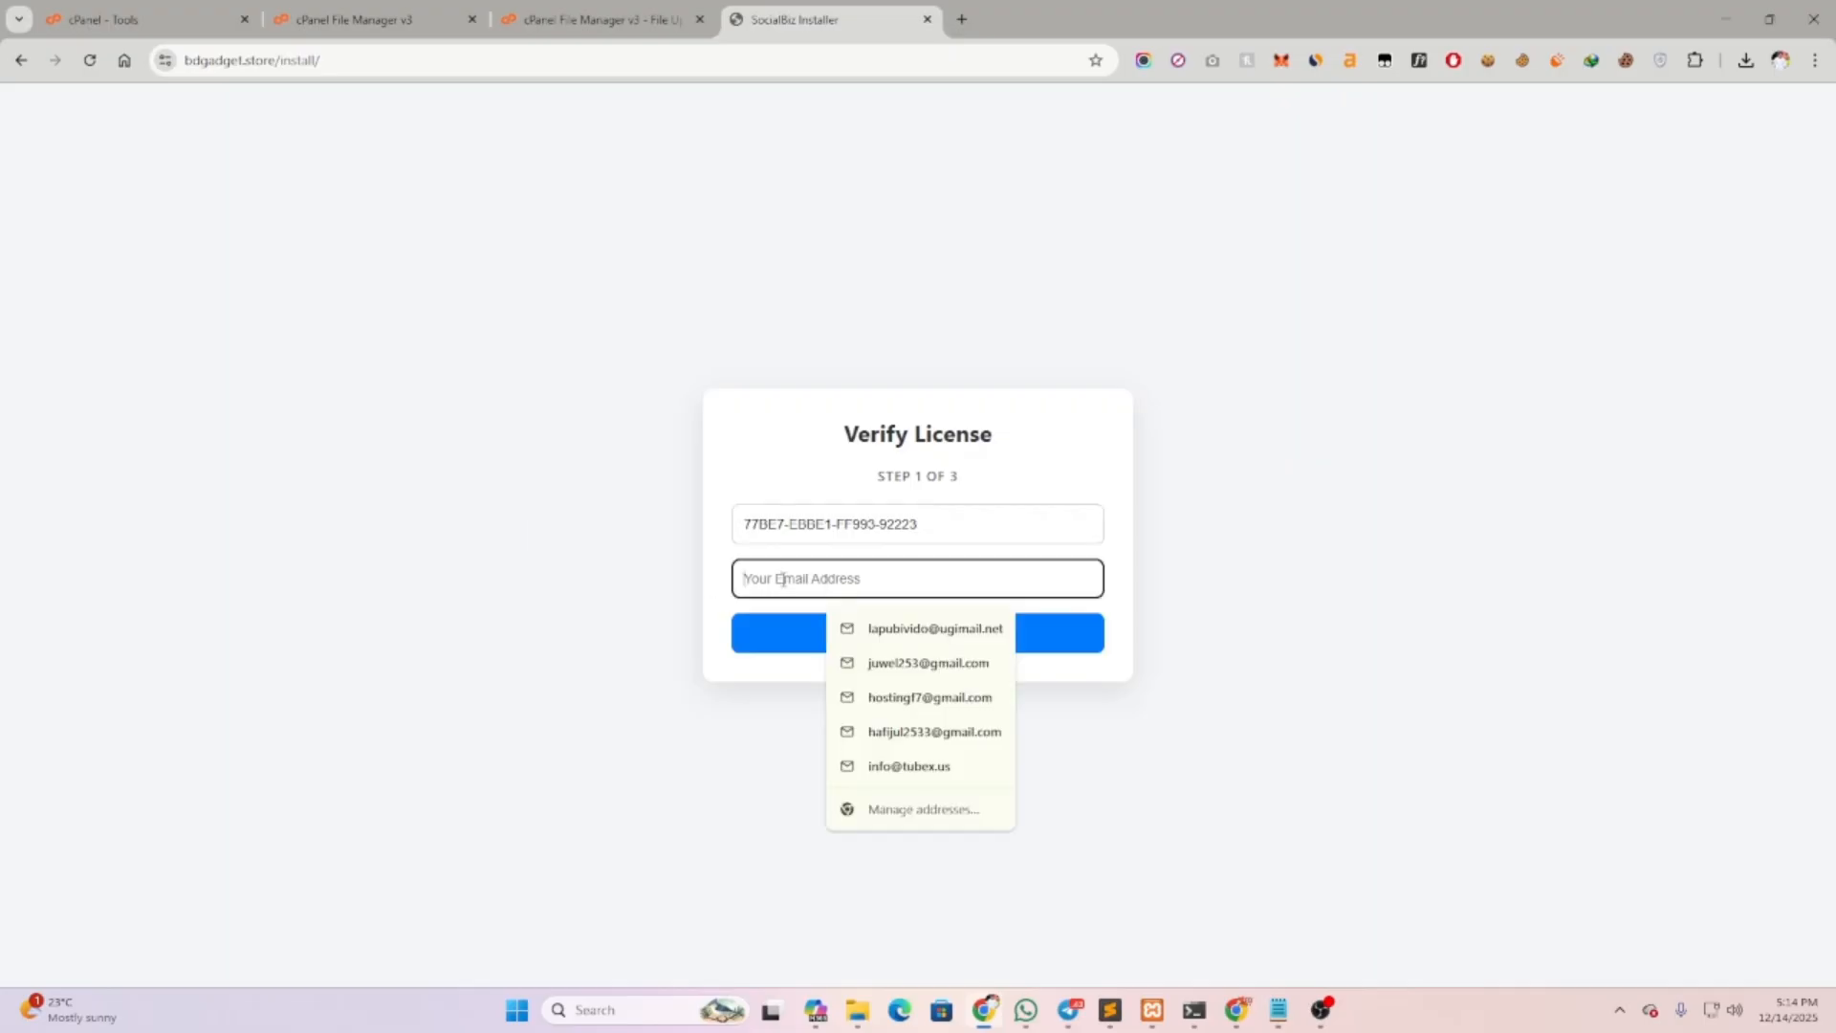
click(922, 697)
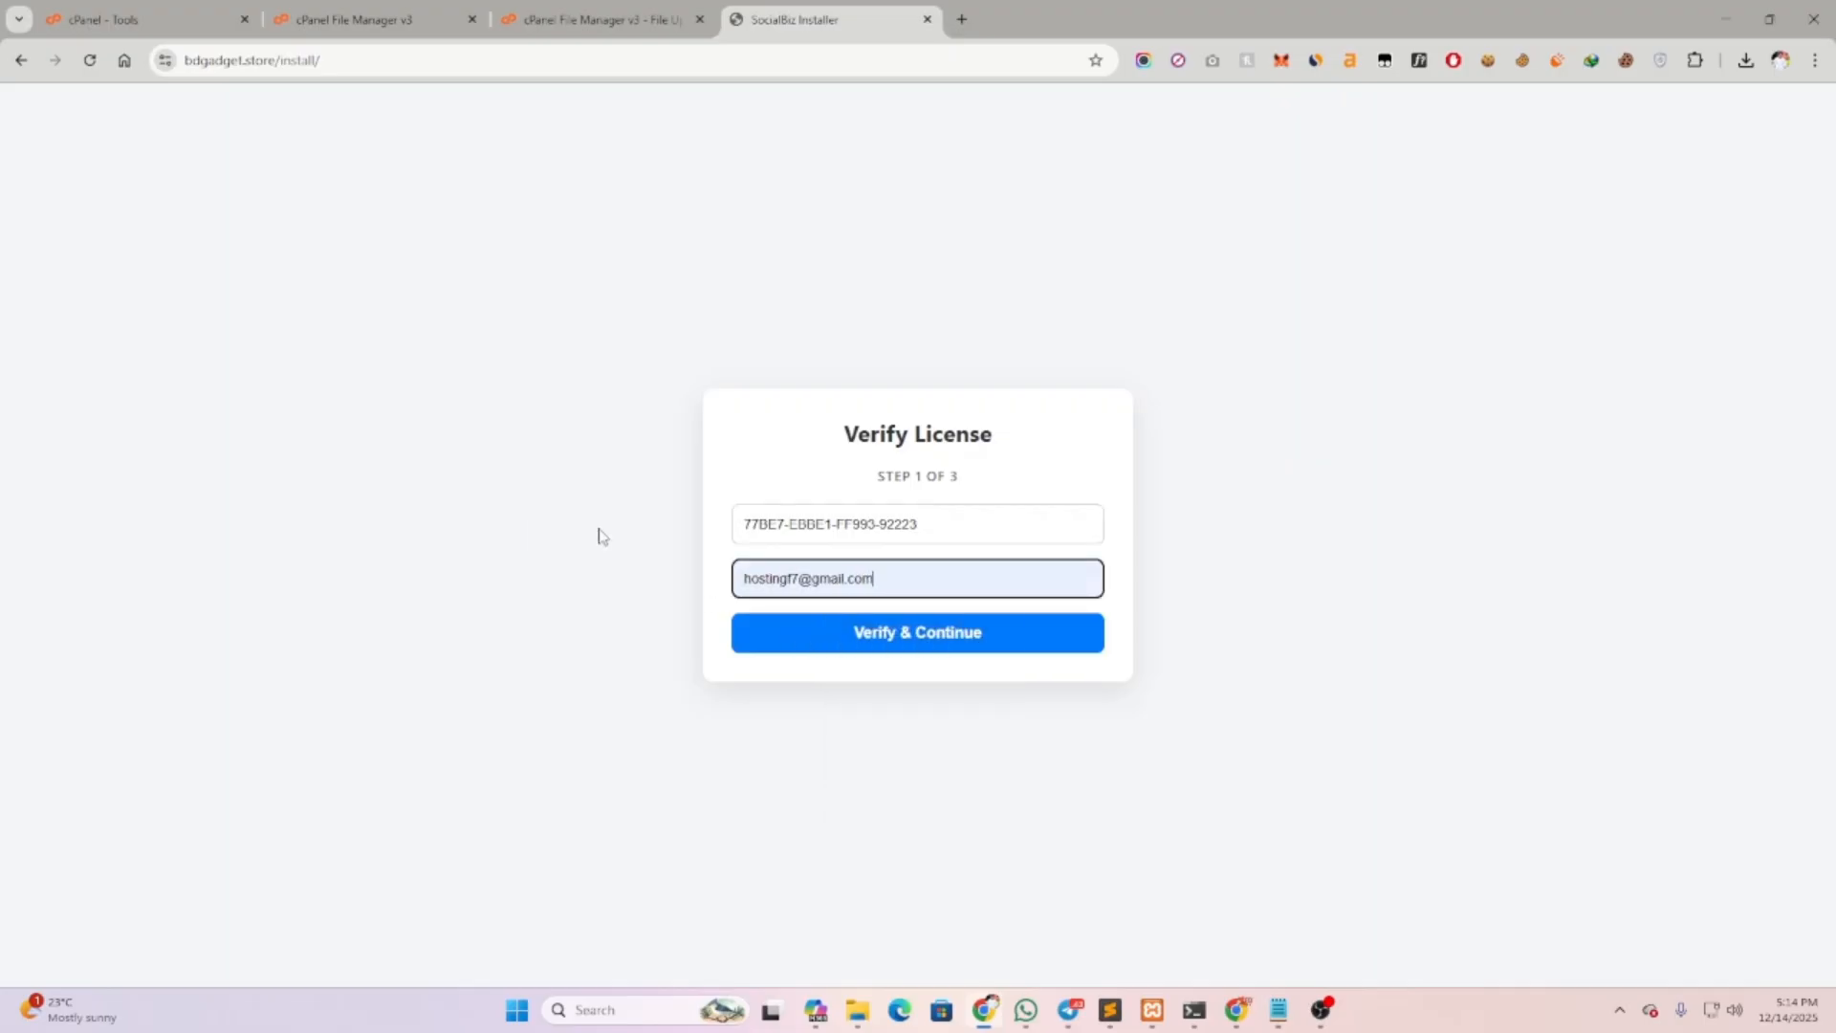
click(976, 640)
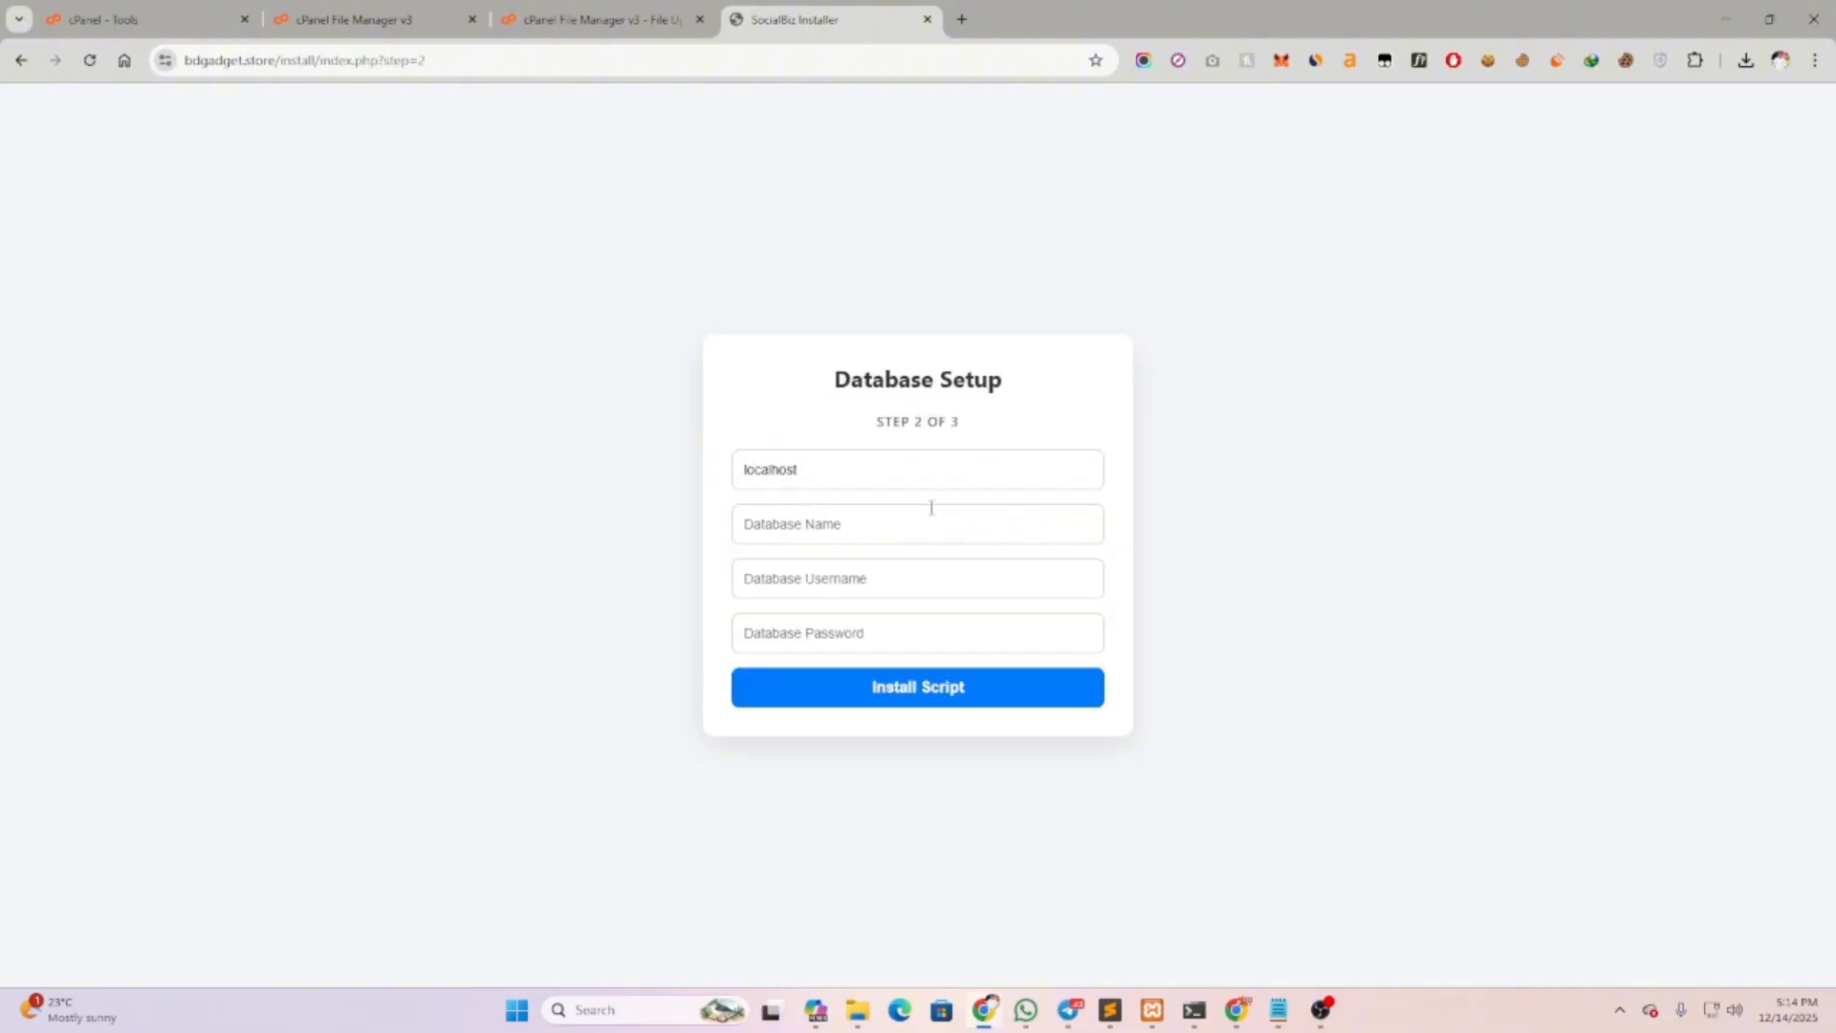
Paste the database name bdgadget_smmscript from Notepad into the Database Name field
double_click(824, 472)
click(819, 530)
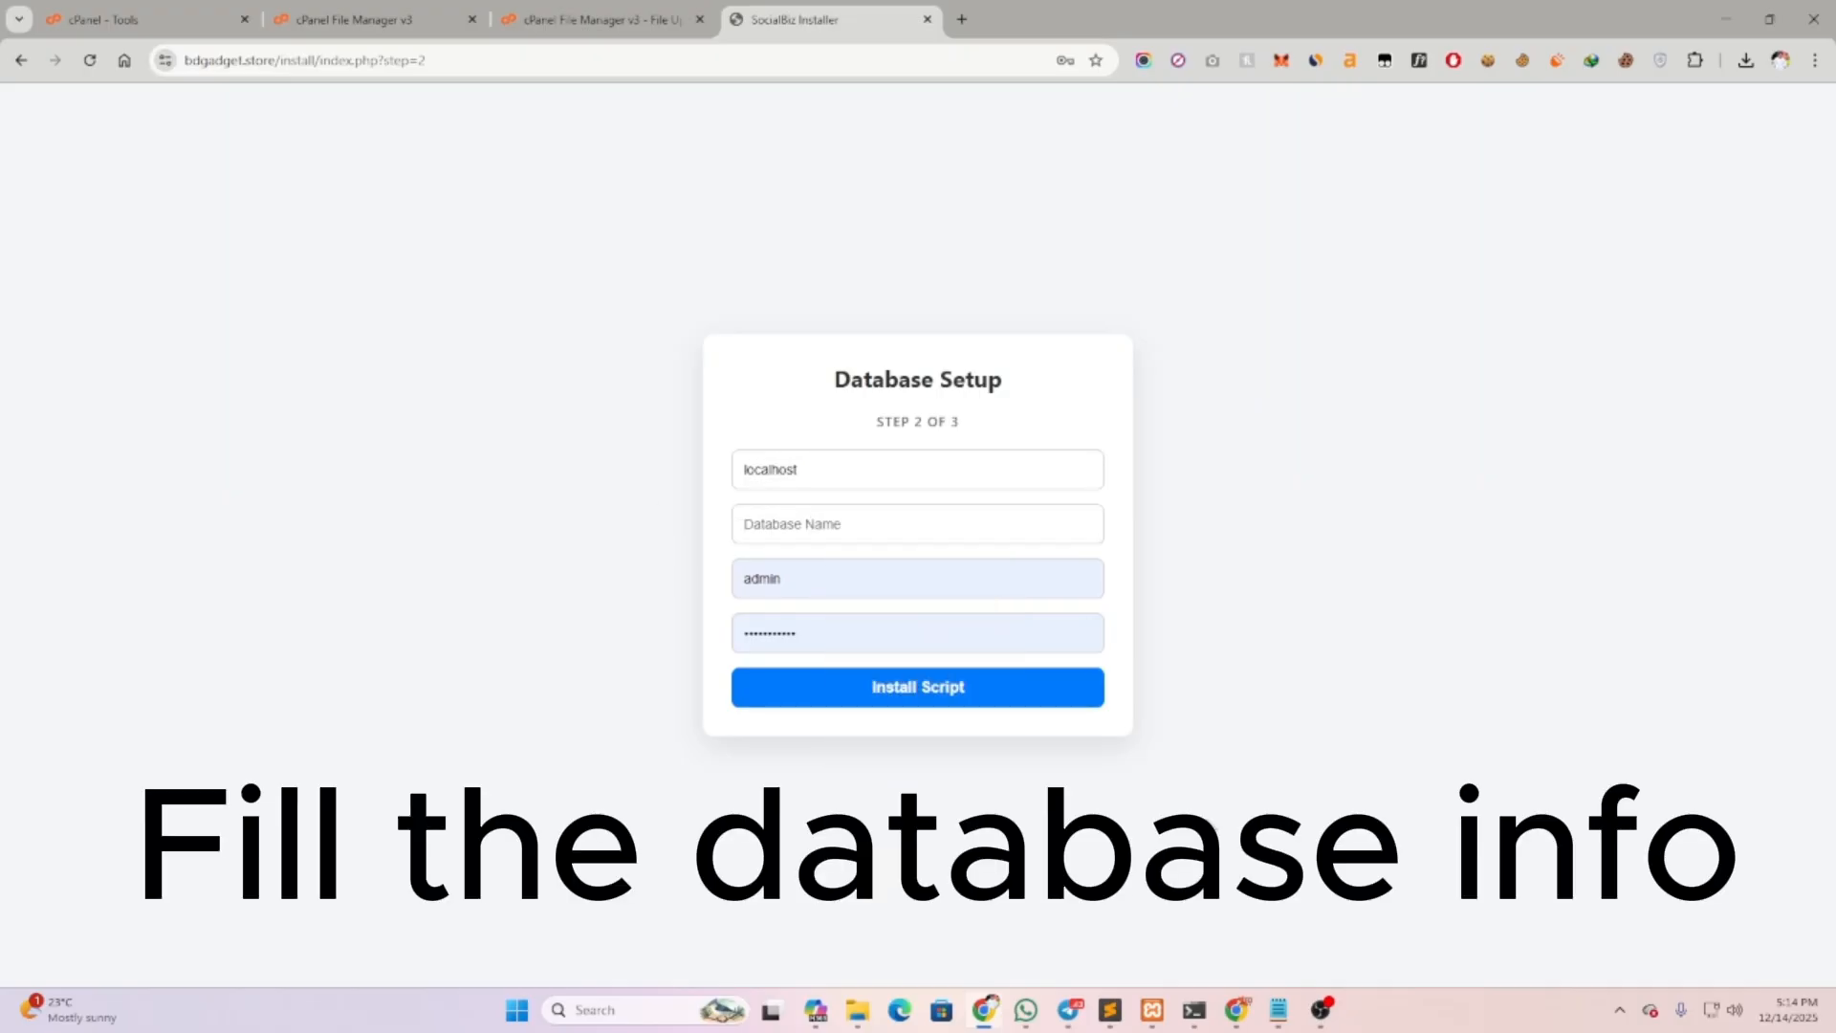
click(1278, 1010)
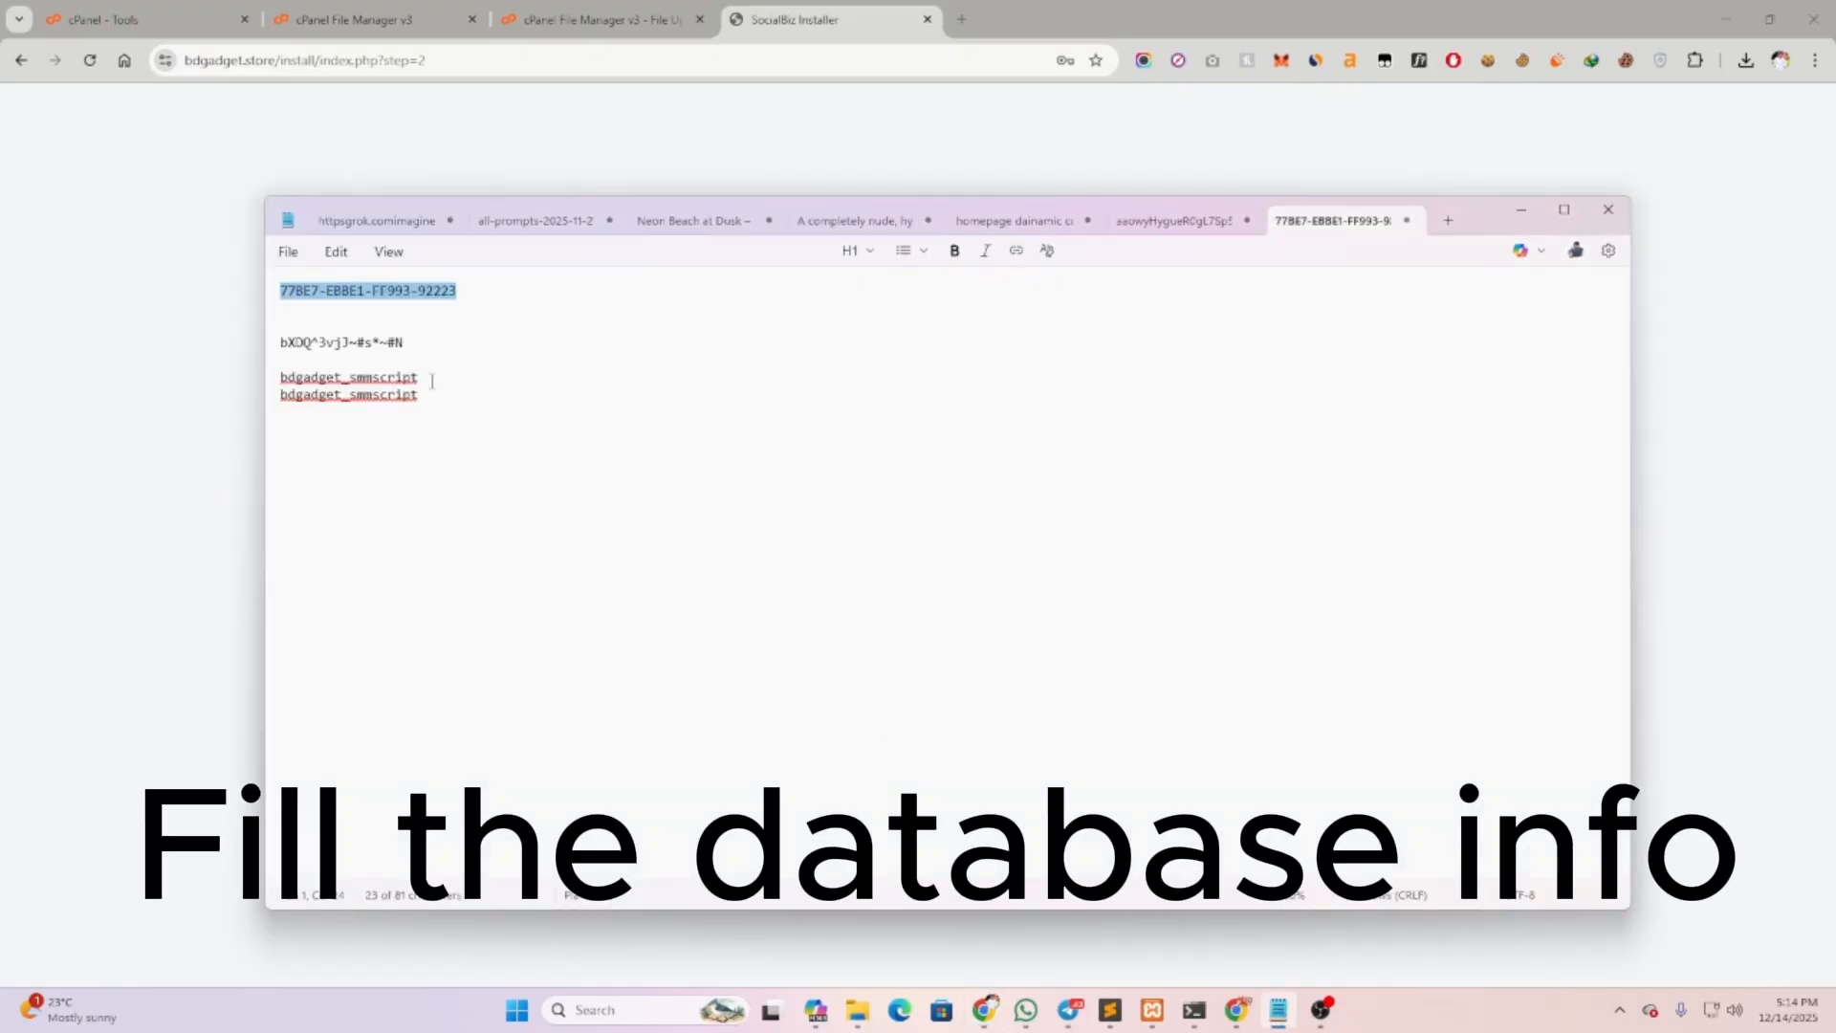
drag(432, 381, 258, 379)
key(ctrl+c)
click(189, 375)
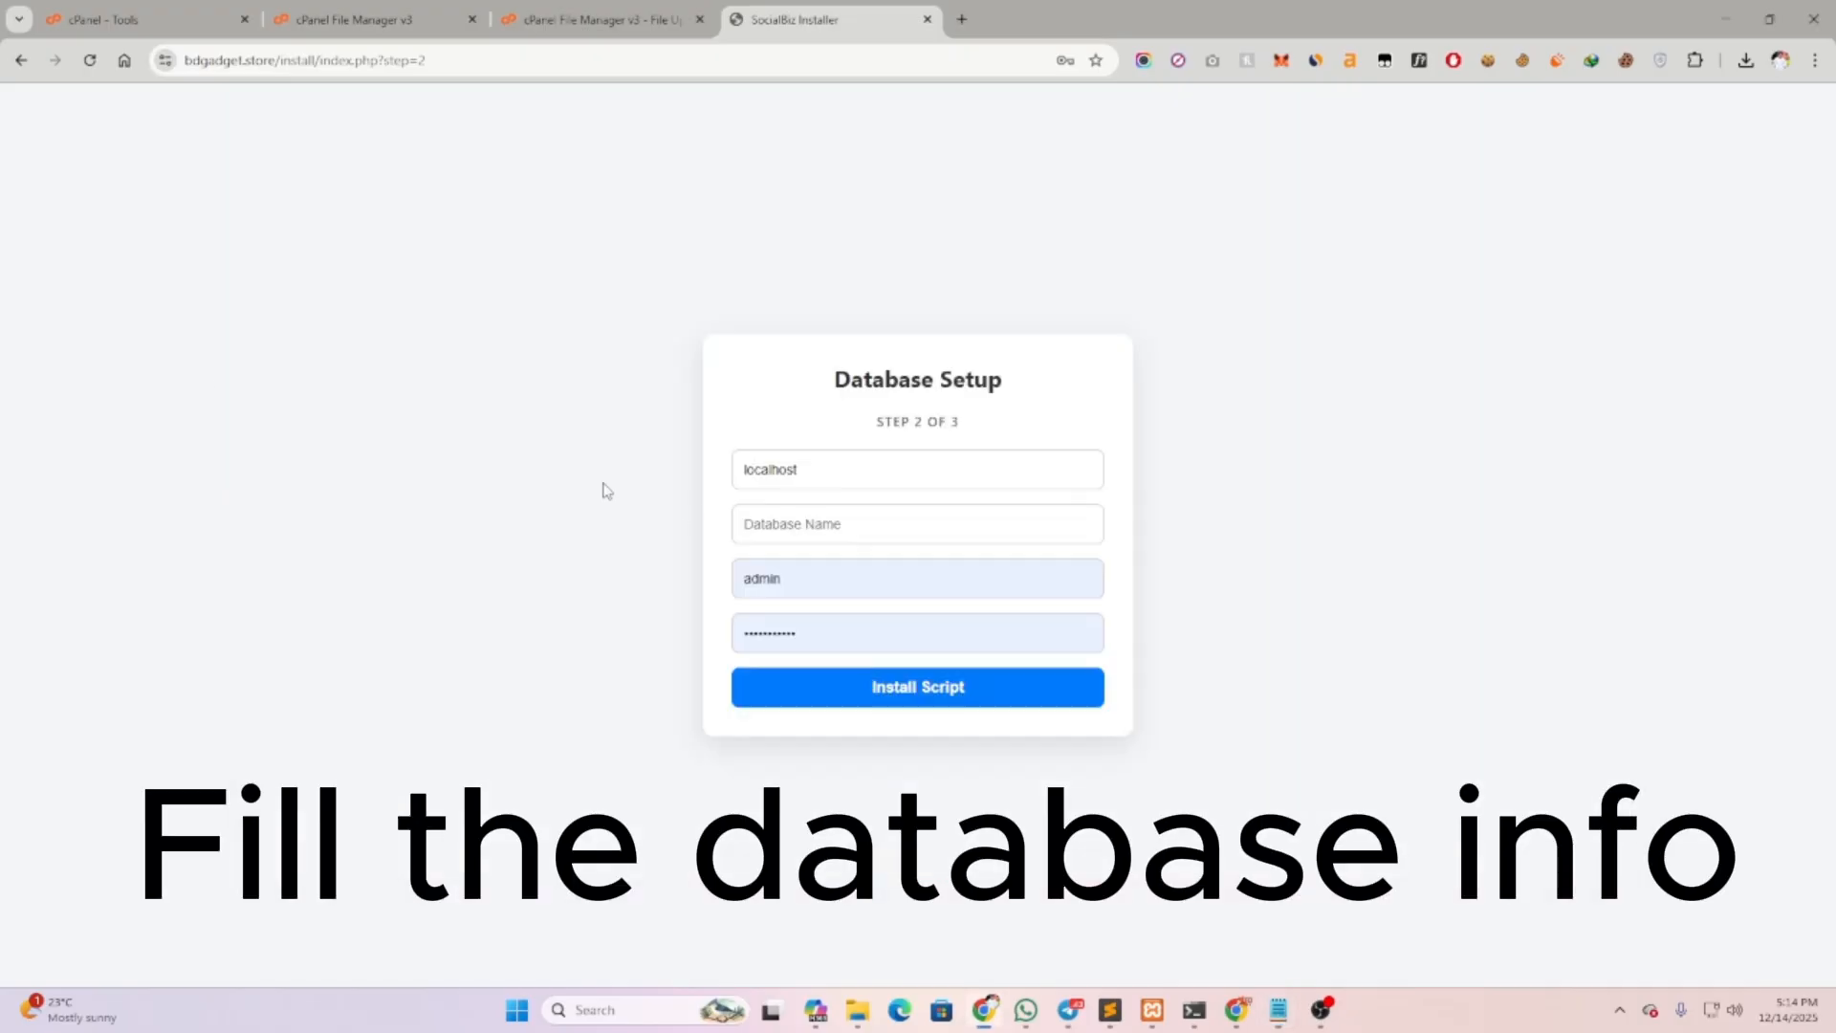
key(ctrl+v)
key(Tab)
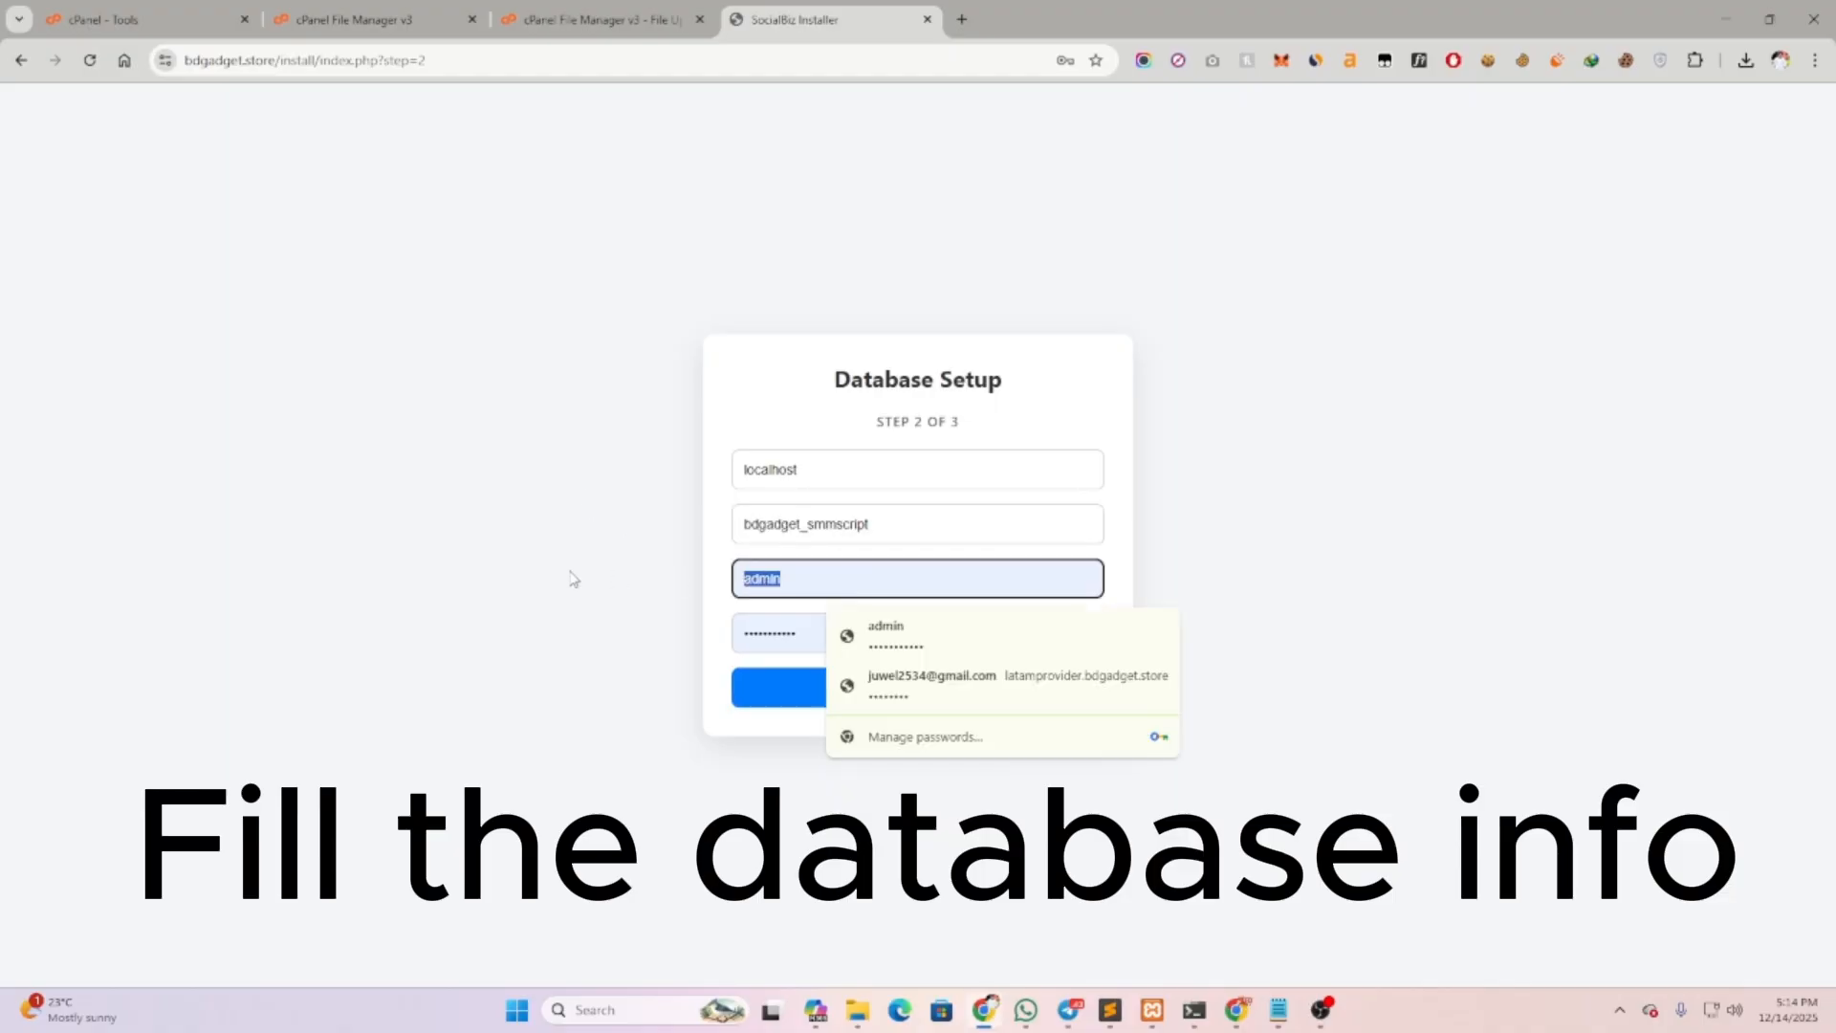
key(BackSpace)
Fill the Database Username field with the username copied from Notepad
click(1279, 1009)
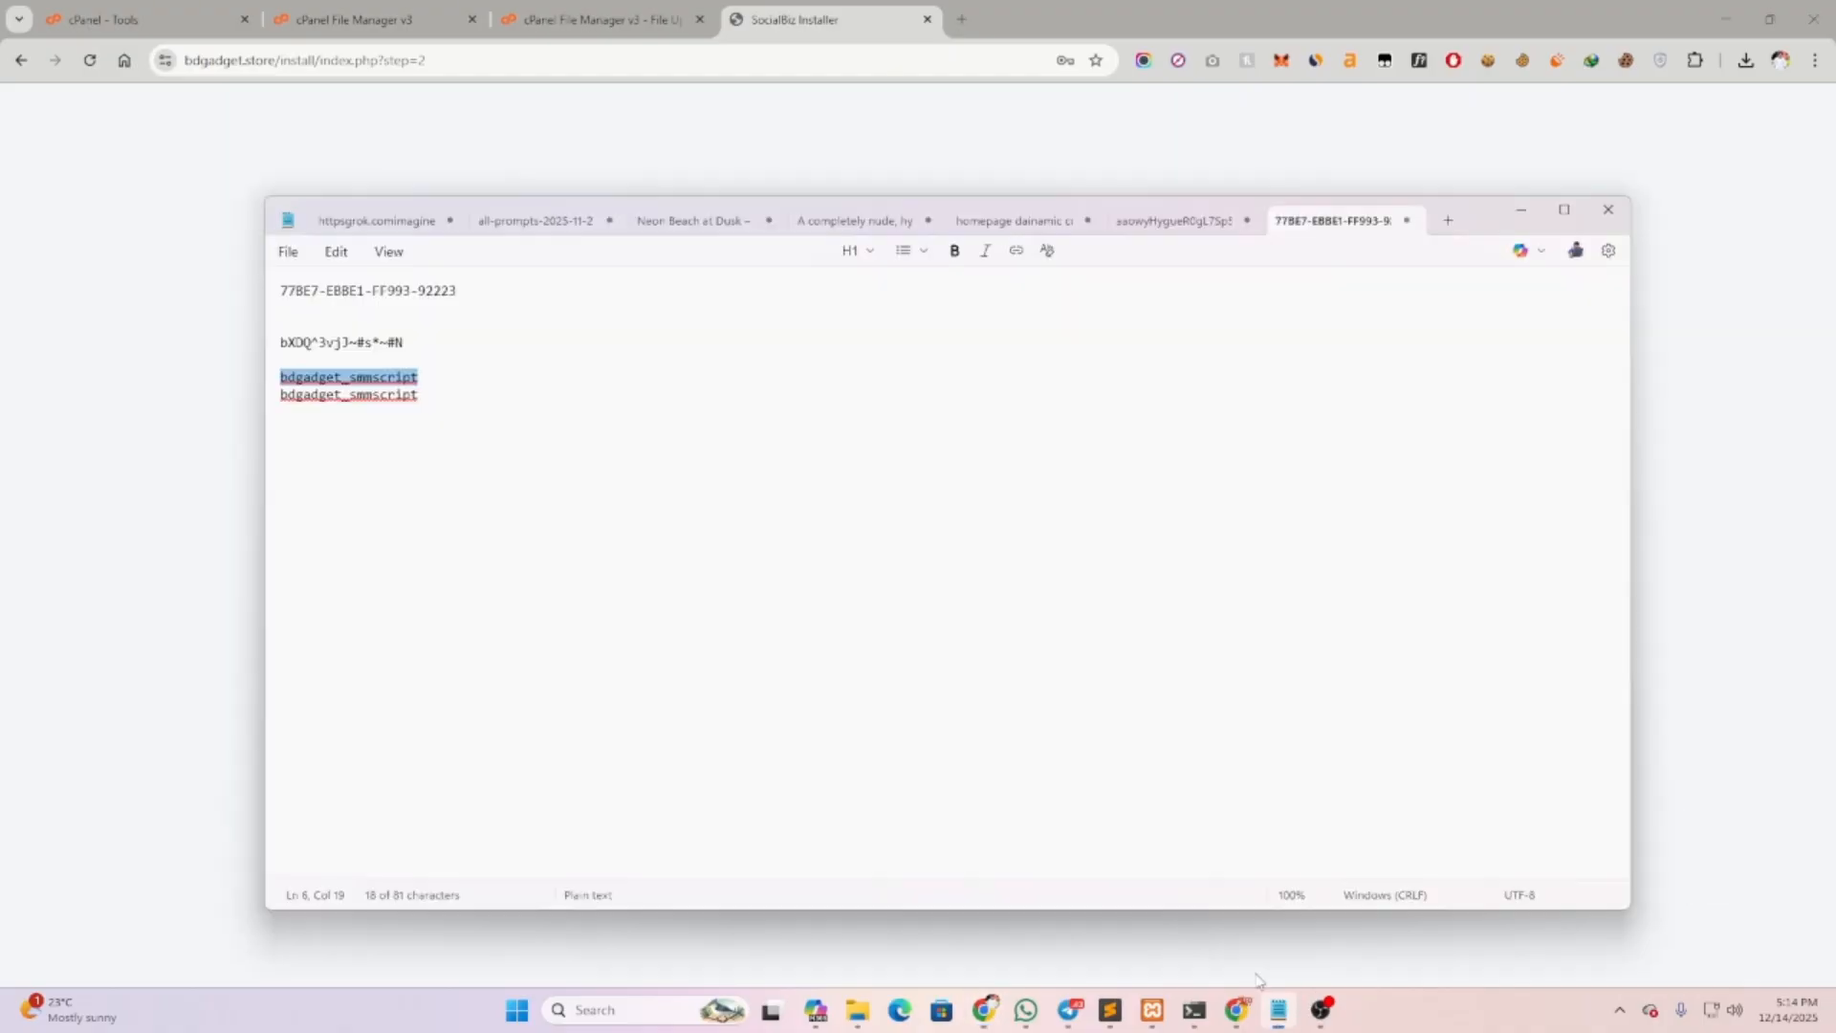
drag(422, 408, 283, 397)
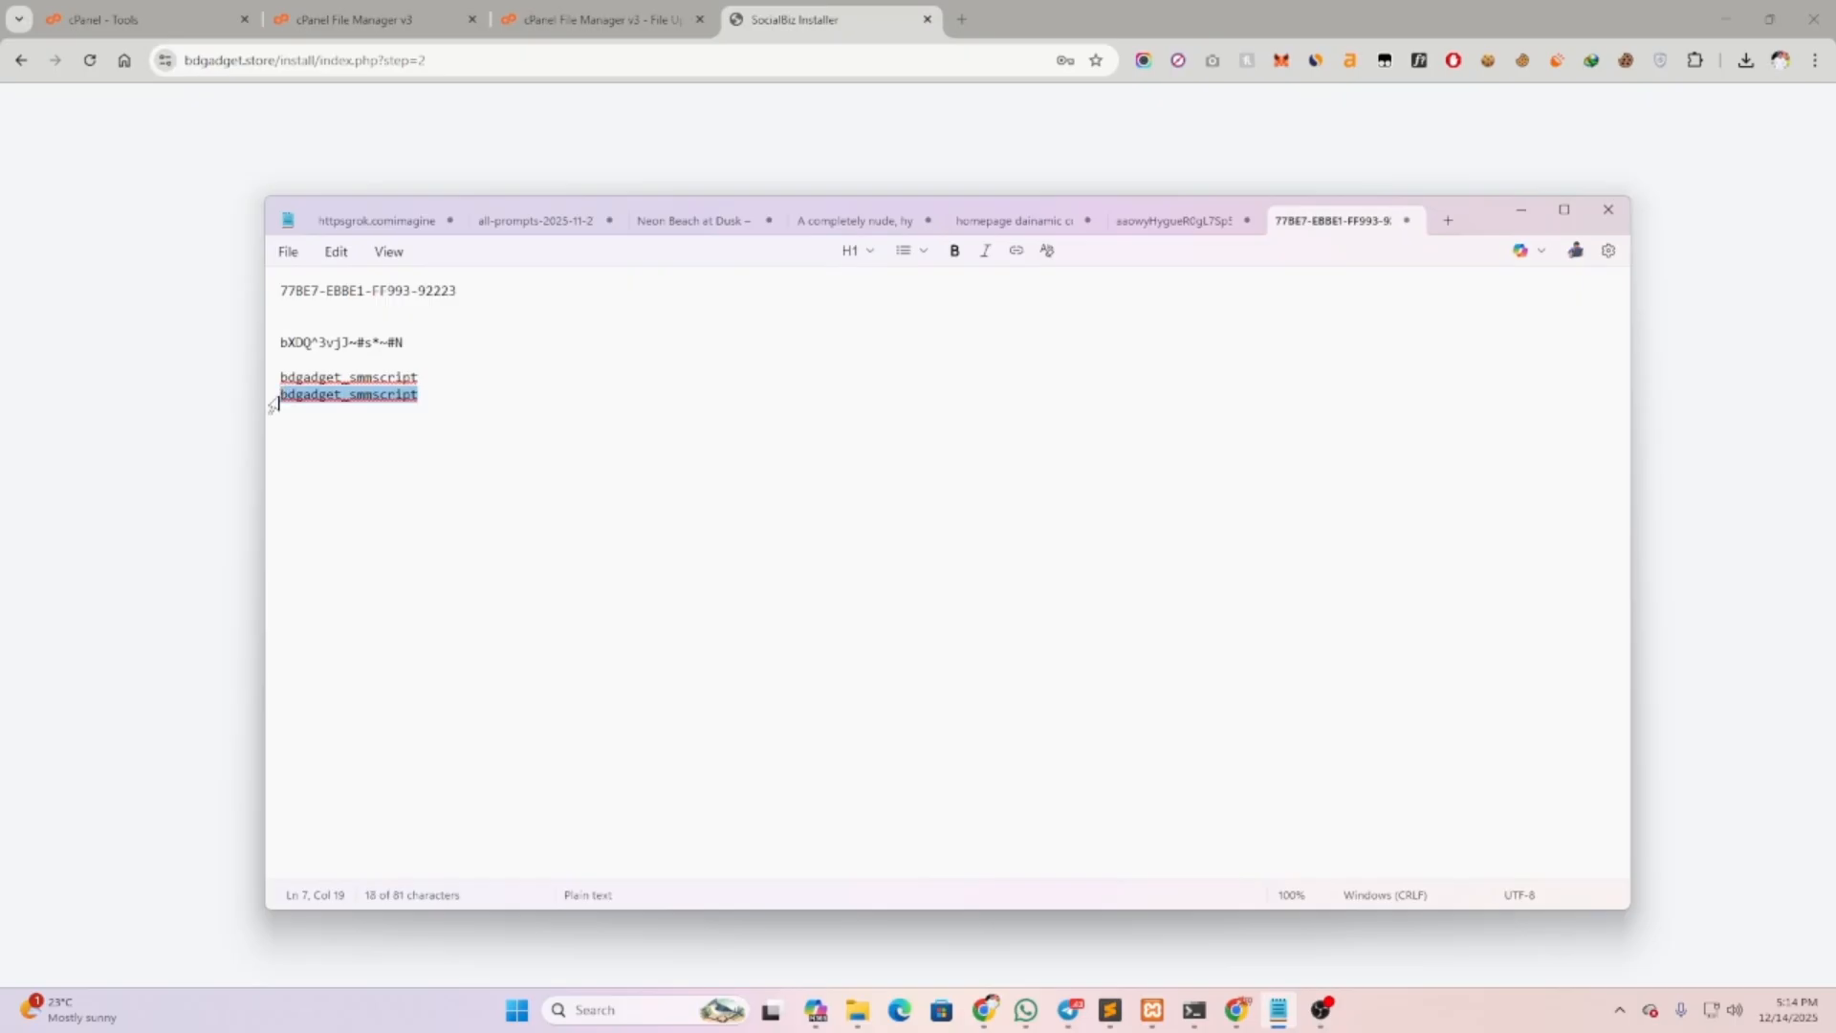
key(ctrl+c)
click(169, 371)
click(813, 578)
key(ctrl+v)
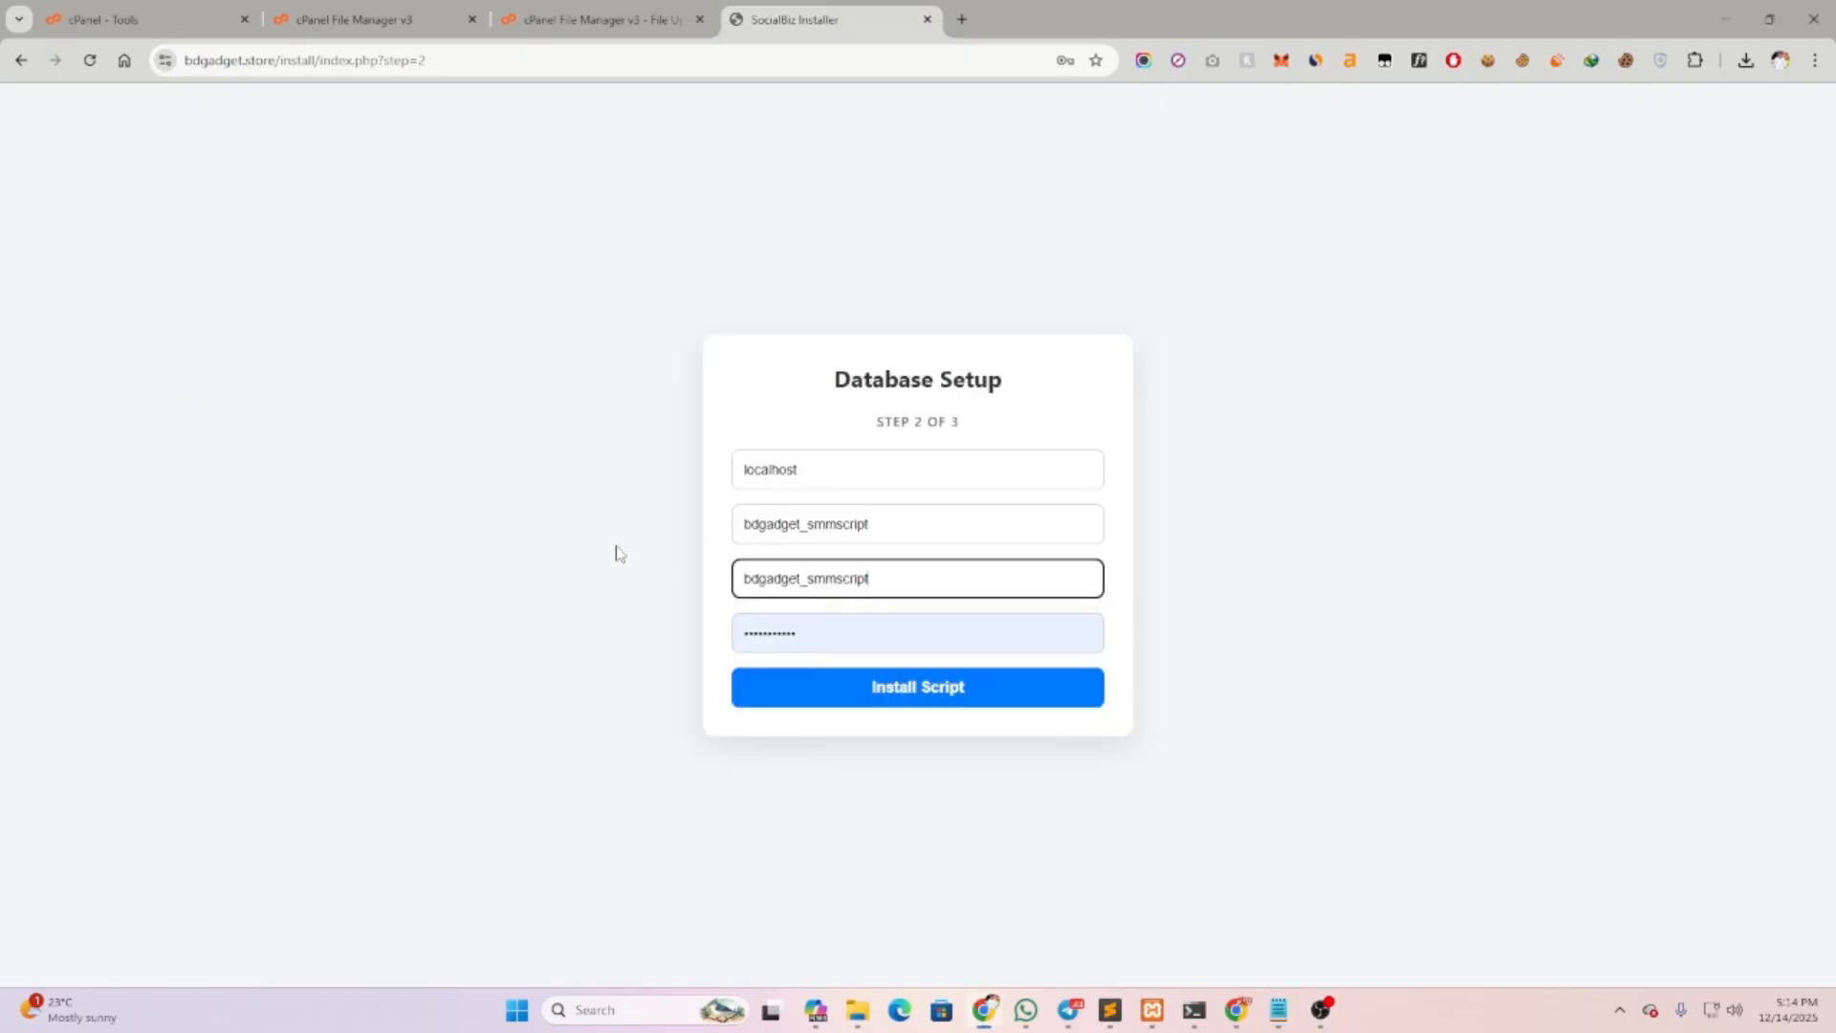
Paste the generated database password and run Install Script
click(1279, 1010)
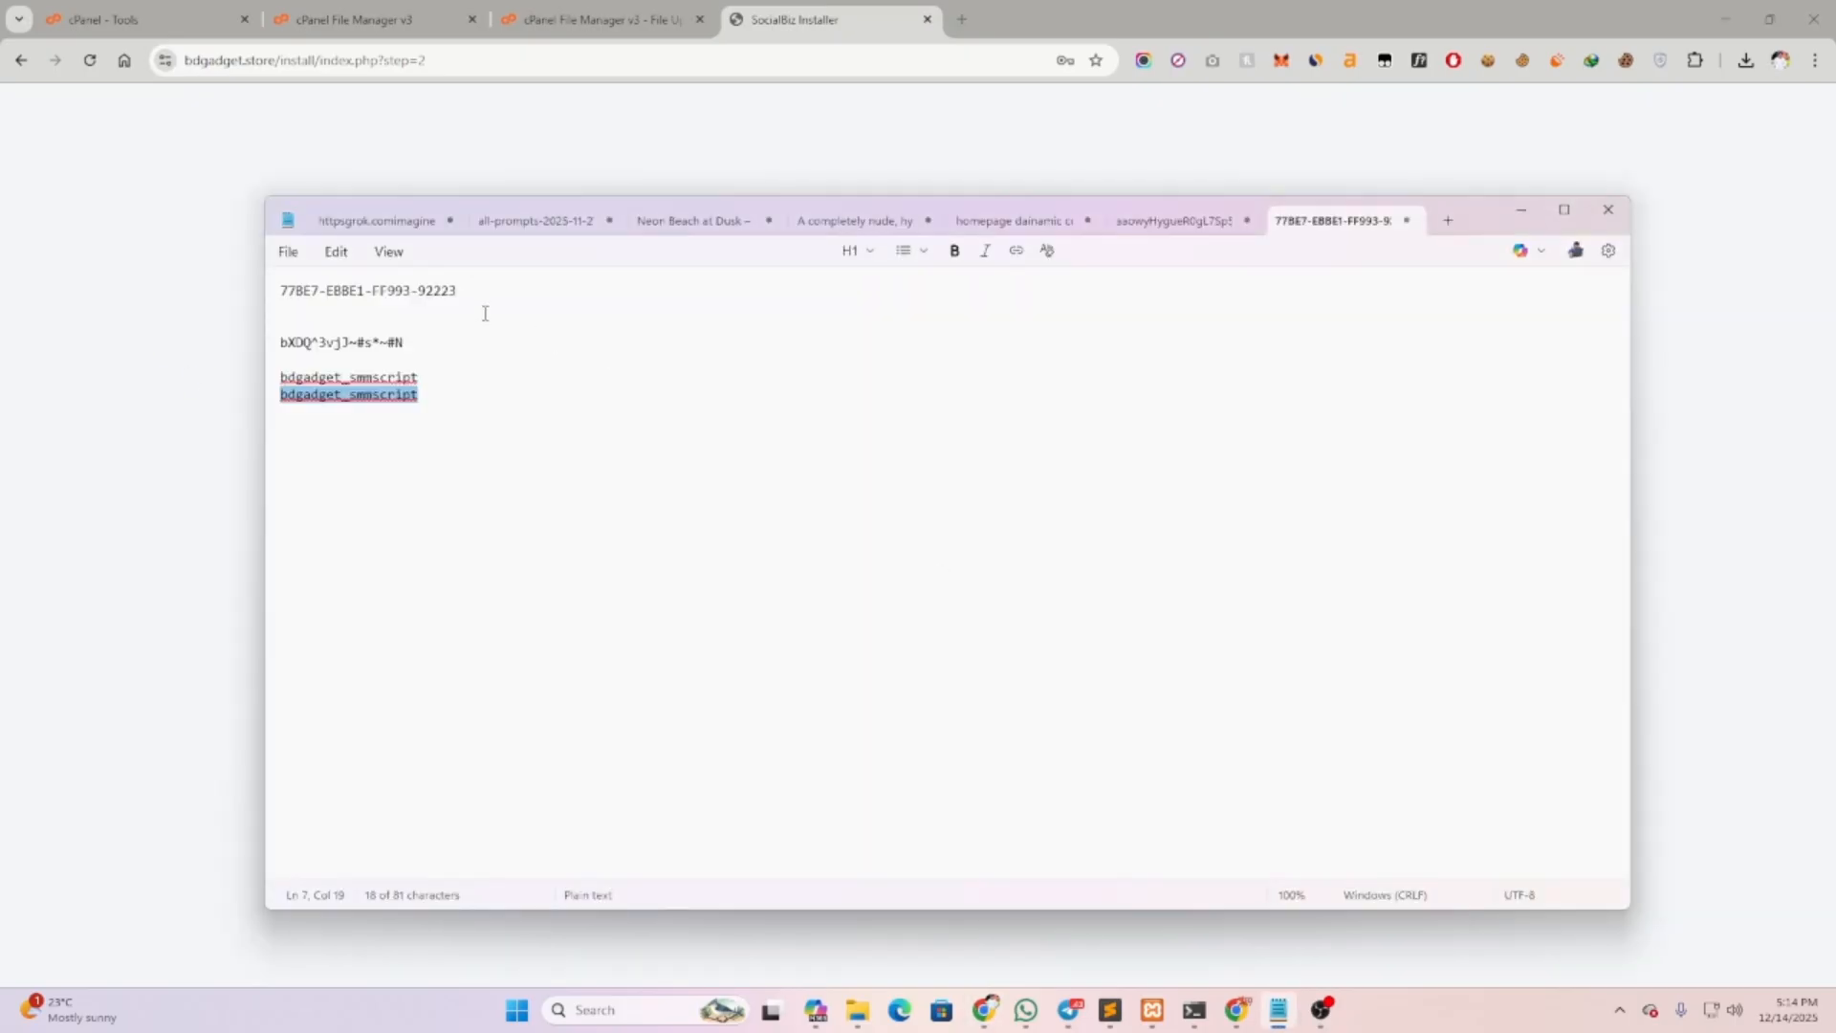
drag(412, 335, 279, 342)
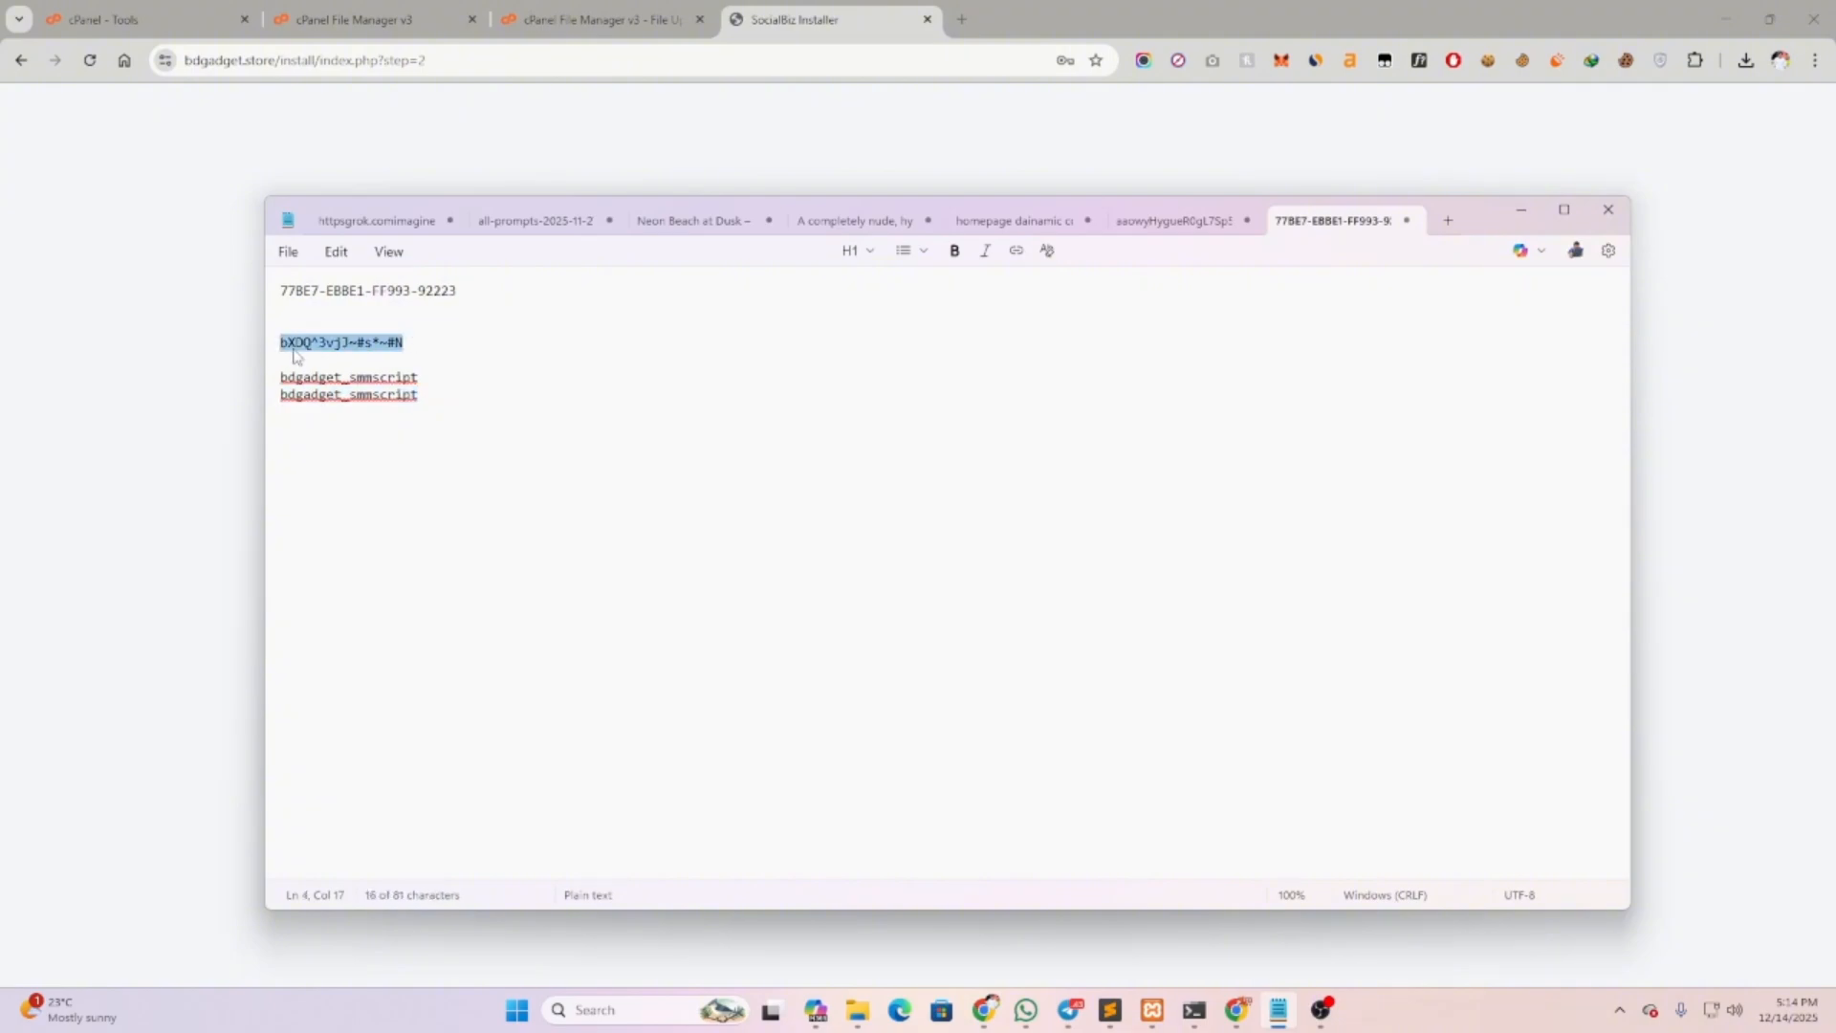
click(157, 349)
key(ctrl+a)
key(ctrl+v)
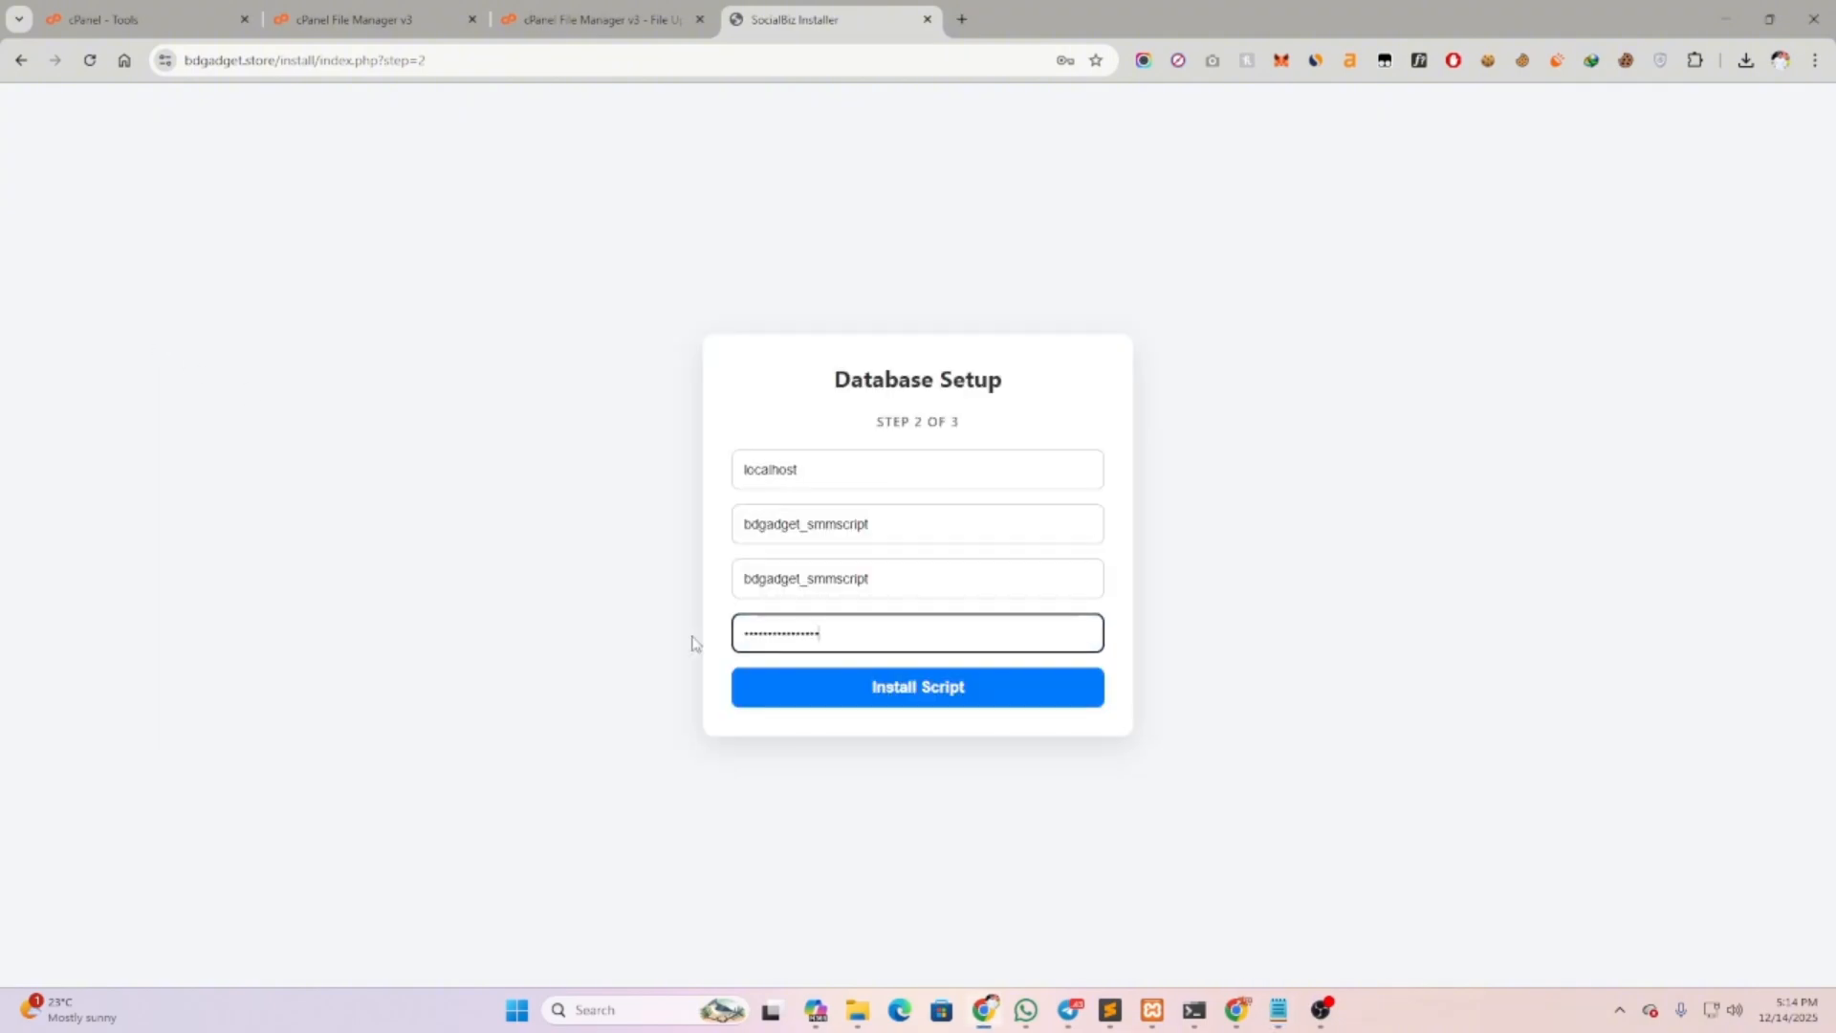
click(1048, 677)
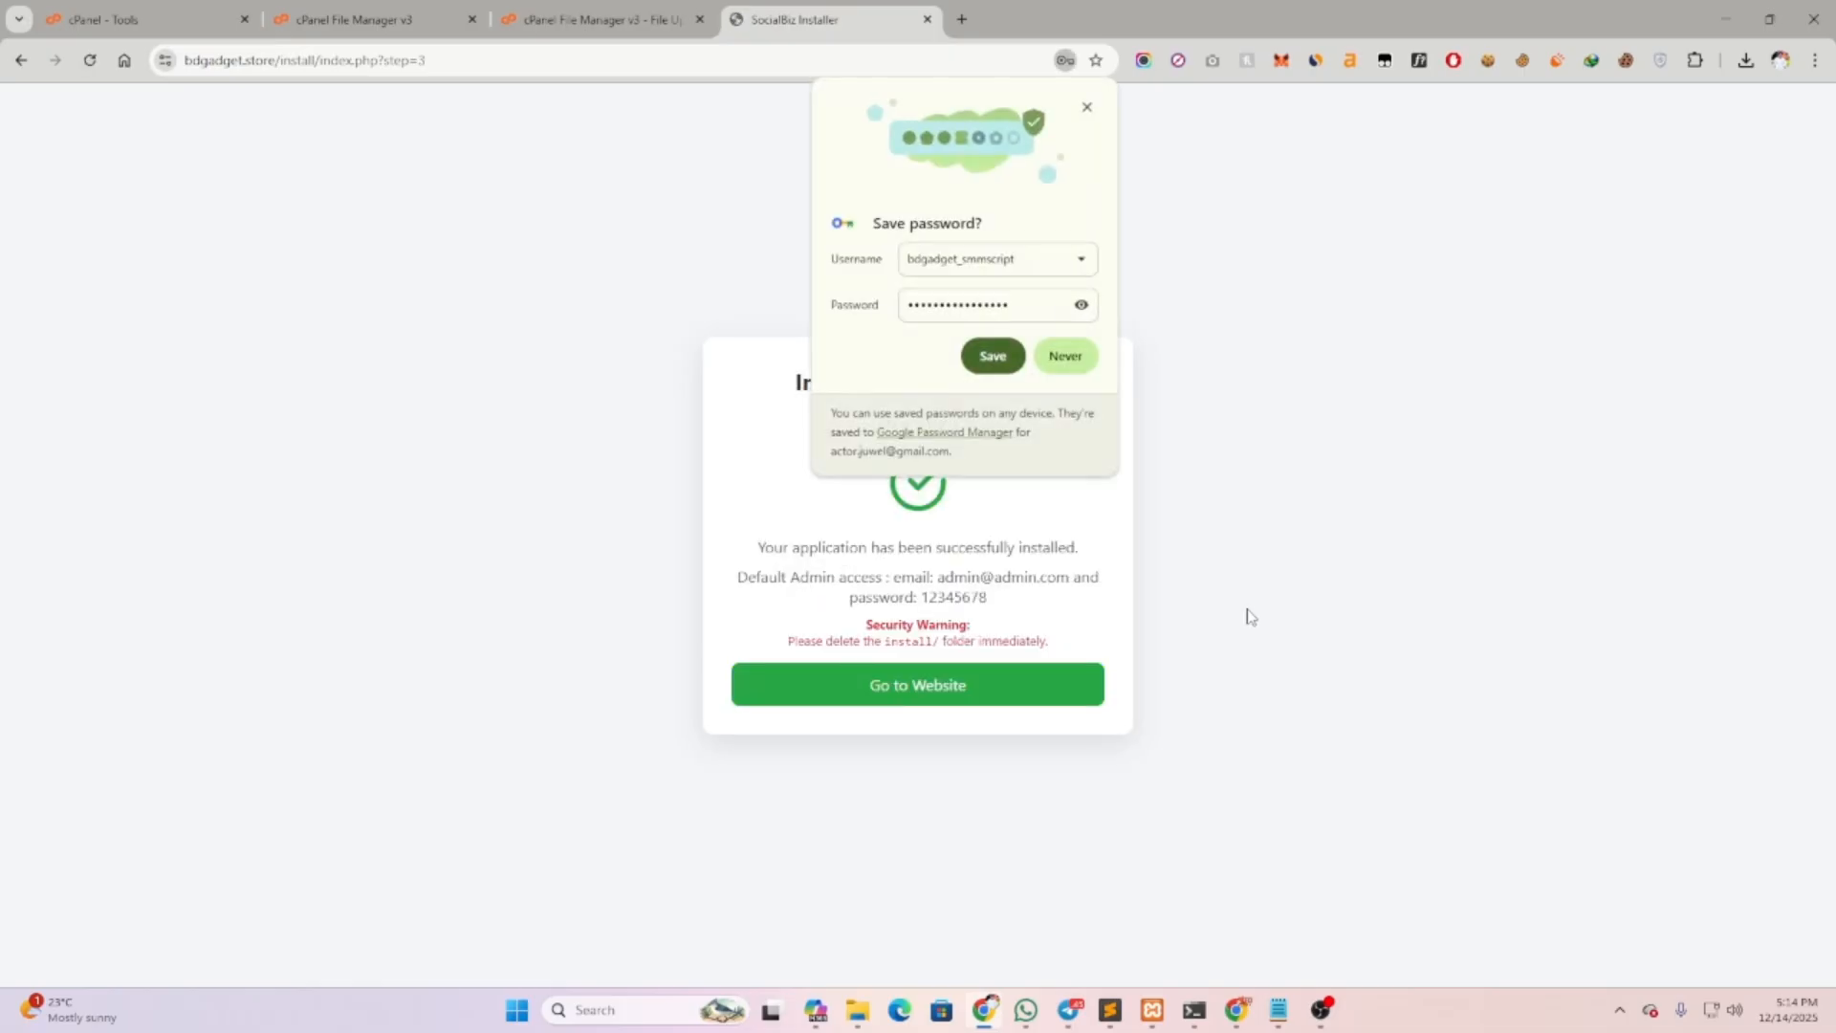
Review the installation success message, default admin credentials and install-folder security warning
click(1087, 107)
drag(791, 383, 1072, 539)
click(1073, 537)
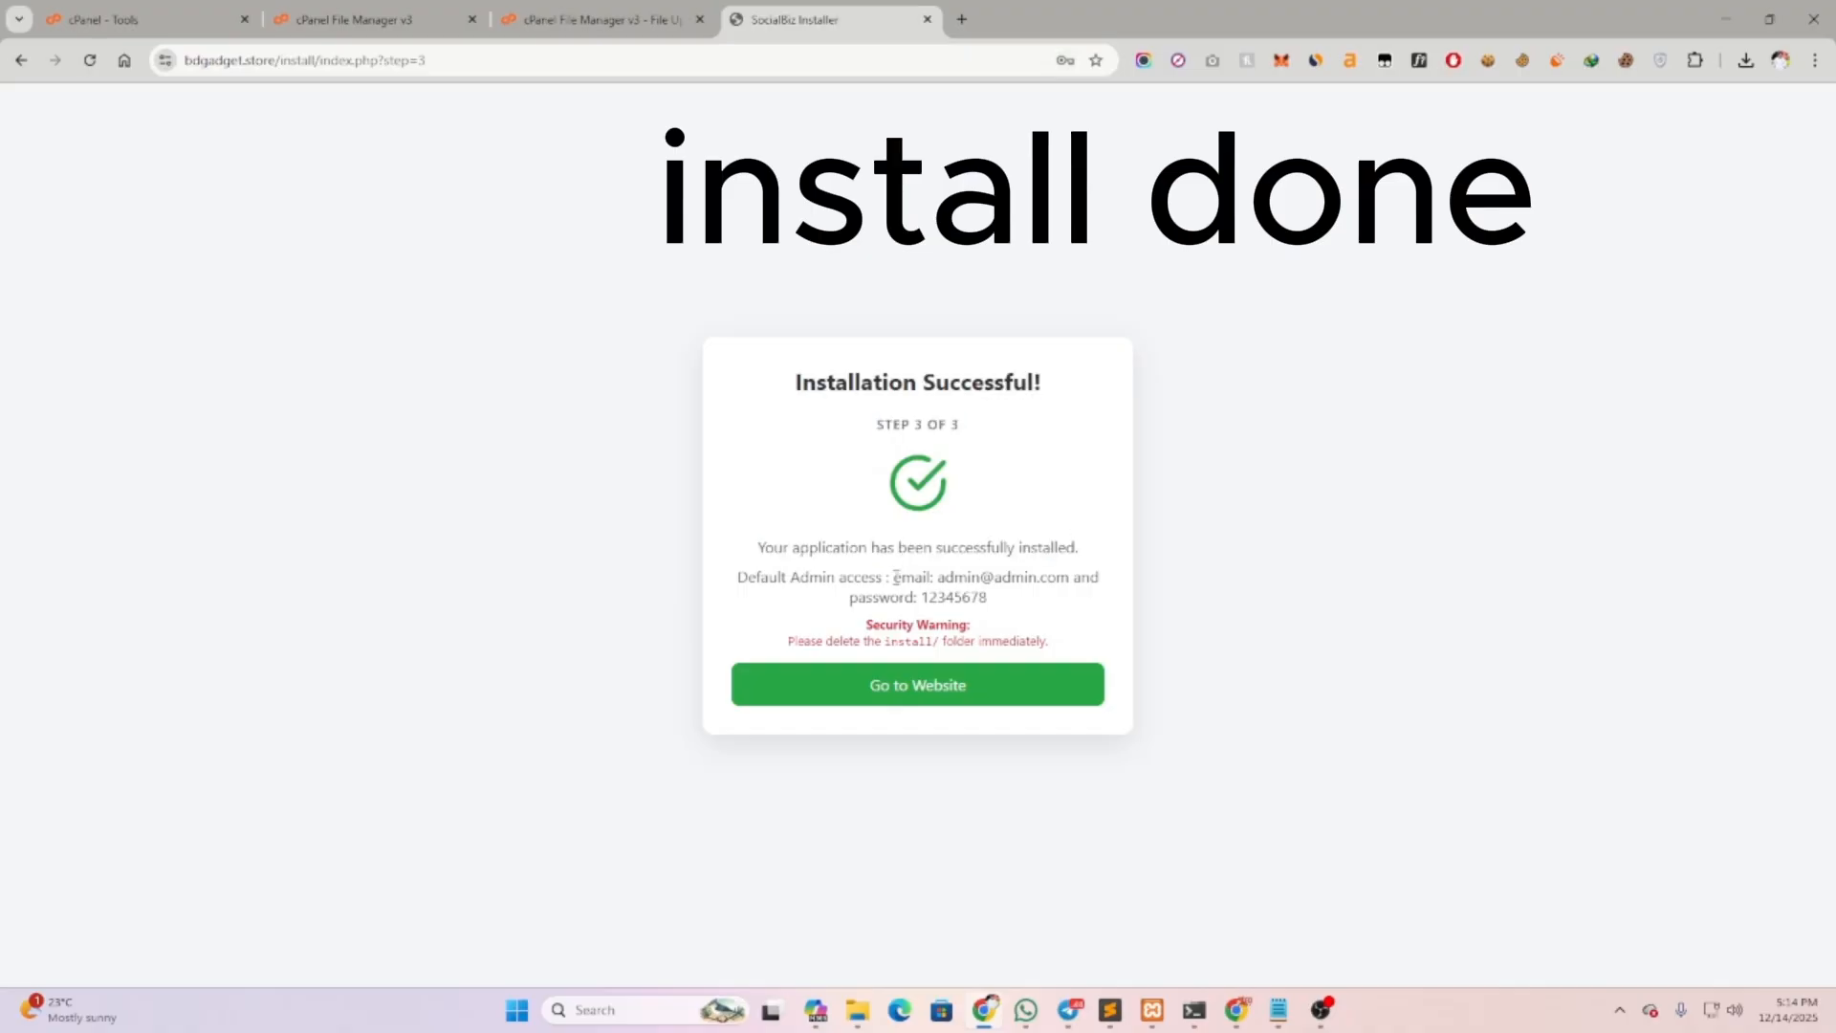
drag(963, 577, 1073, 578)
drag(924, 597, 1004, 602)
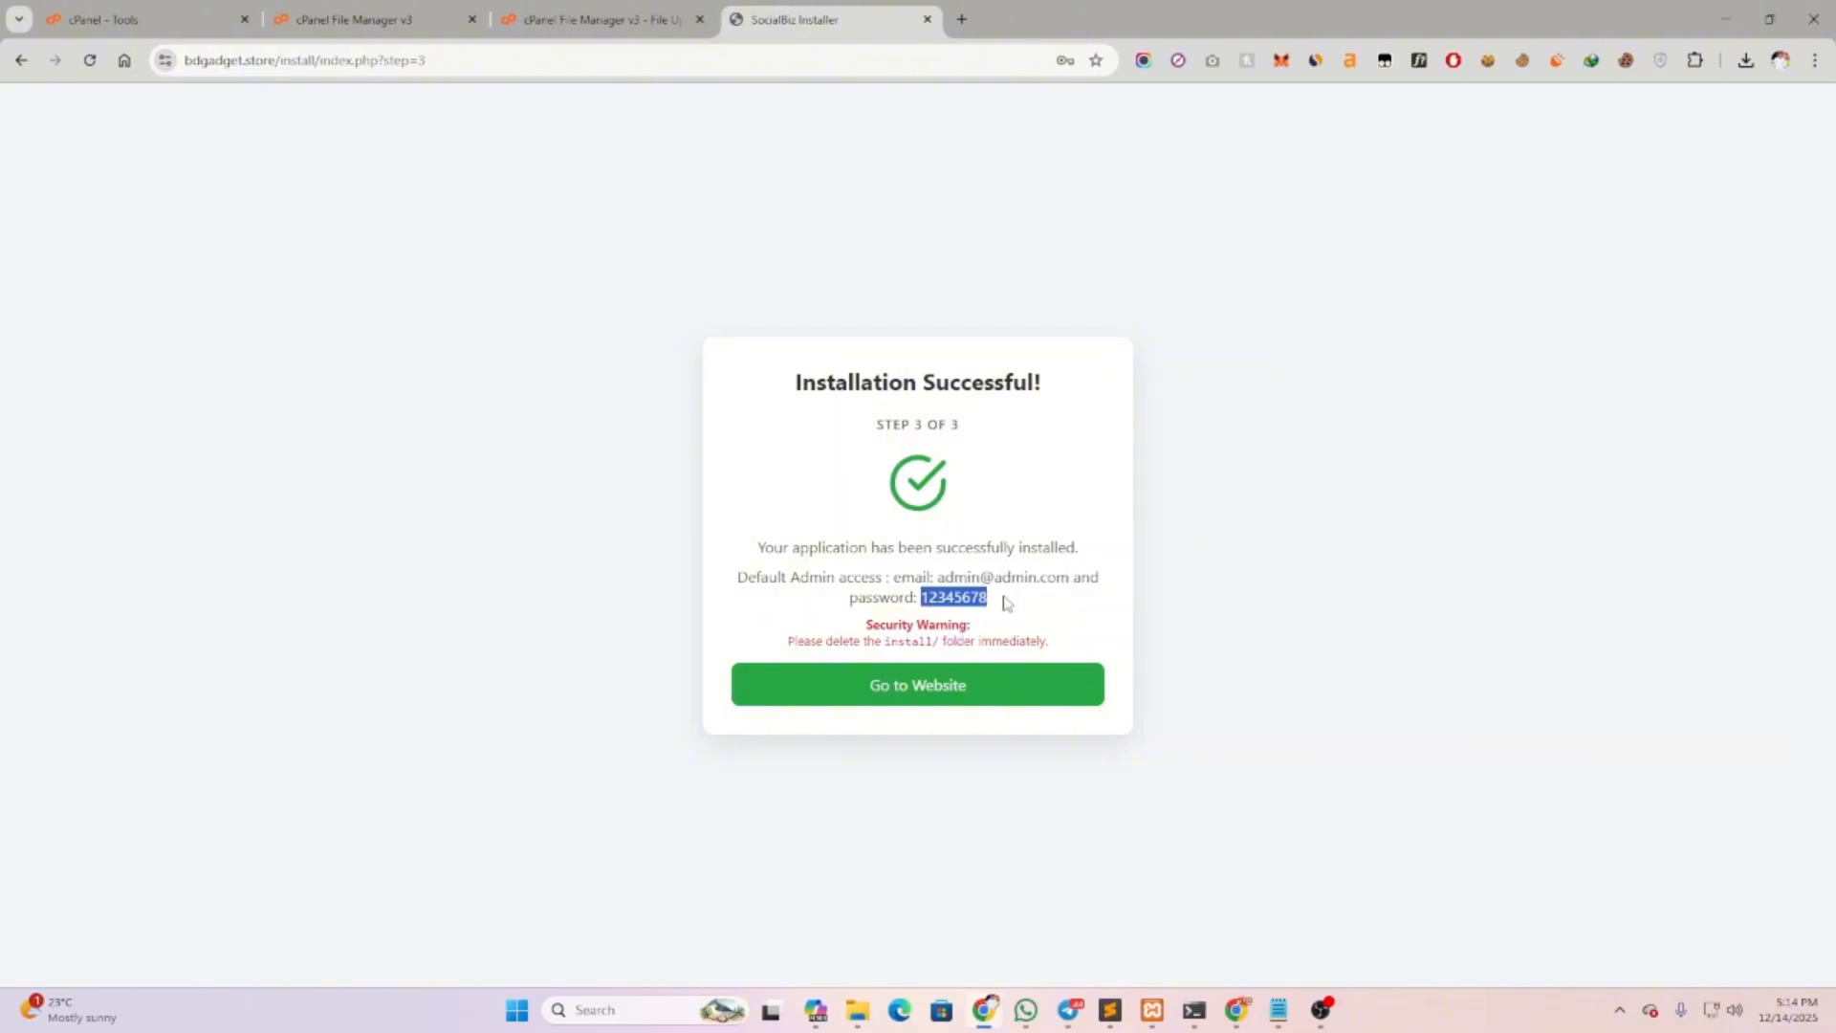
click(1004, 602)
drag(864, 627, 1043, 642)
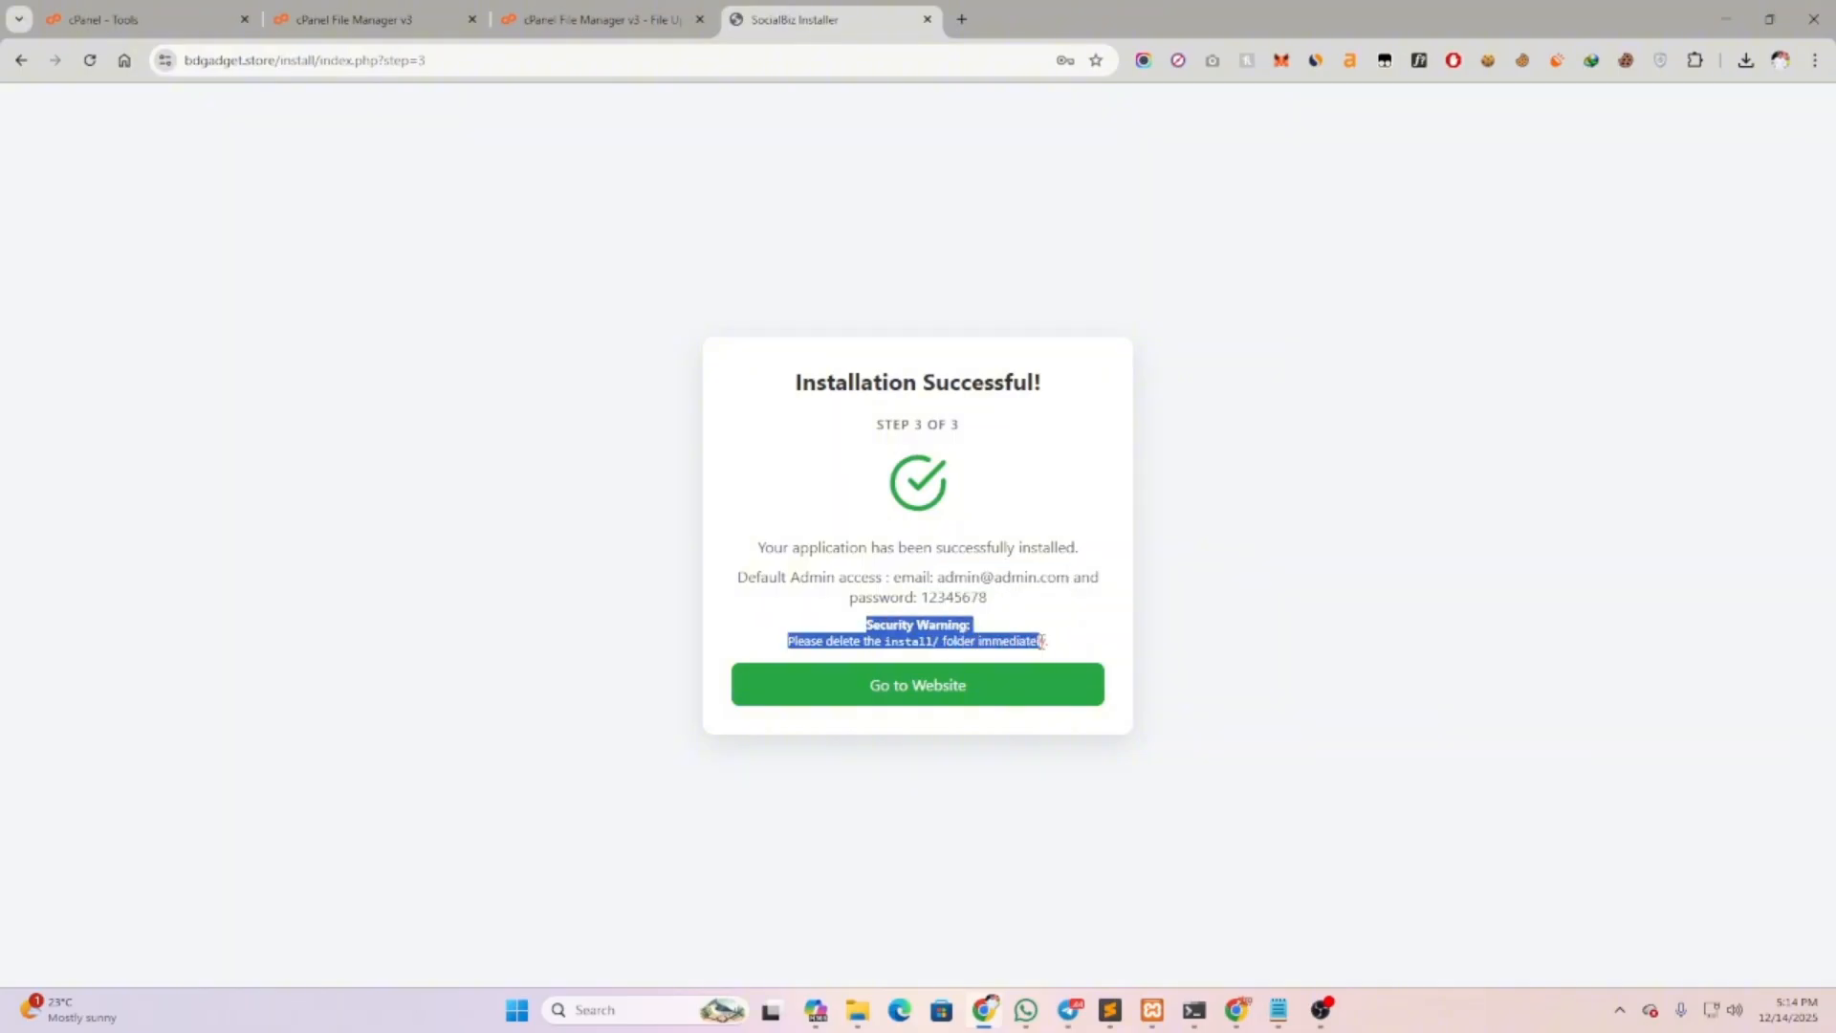
click(1067, 648)
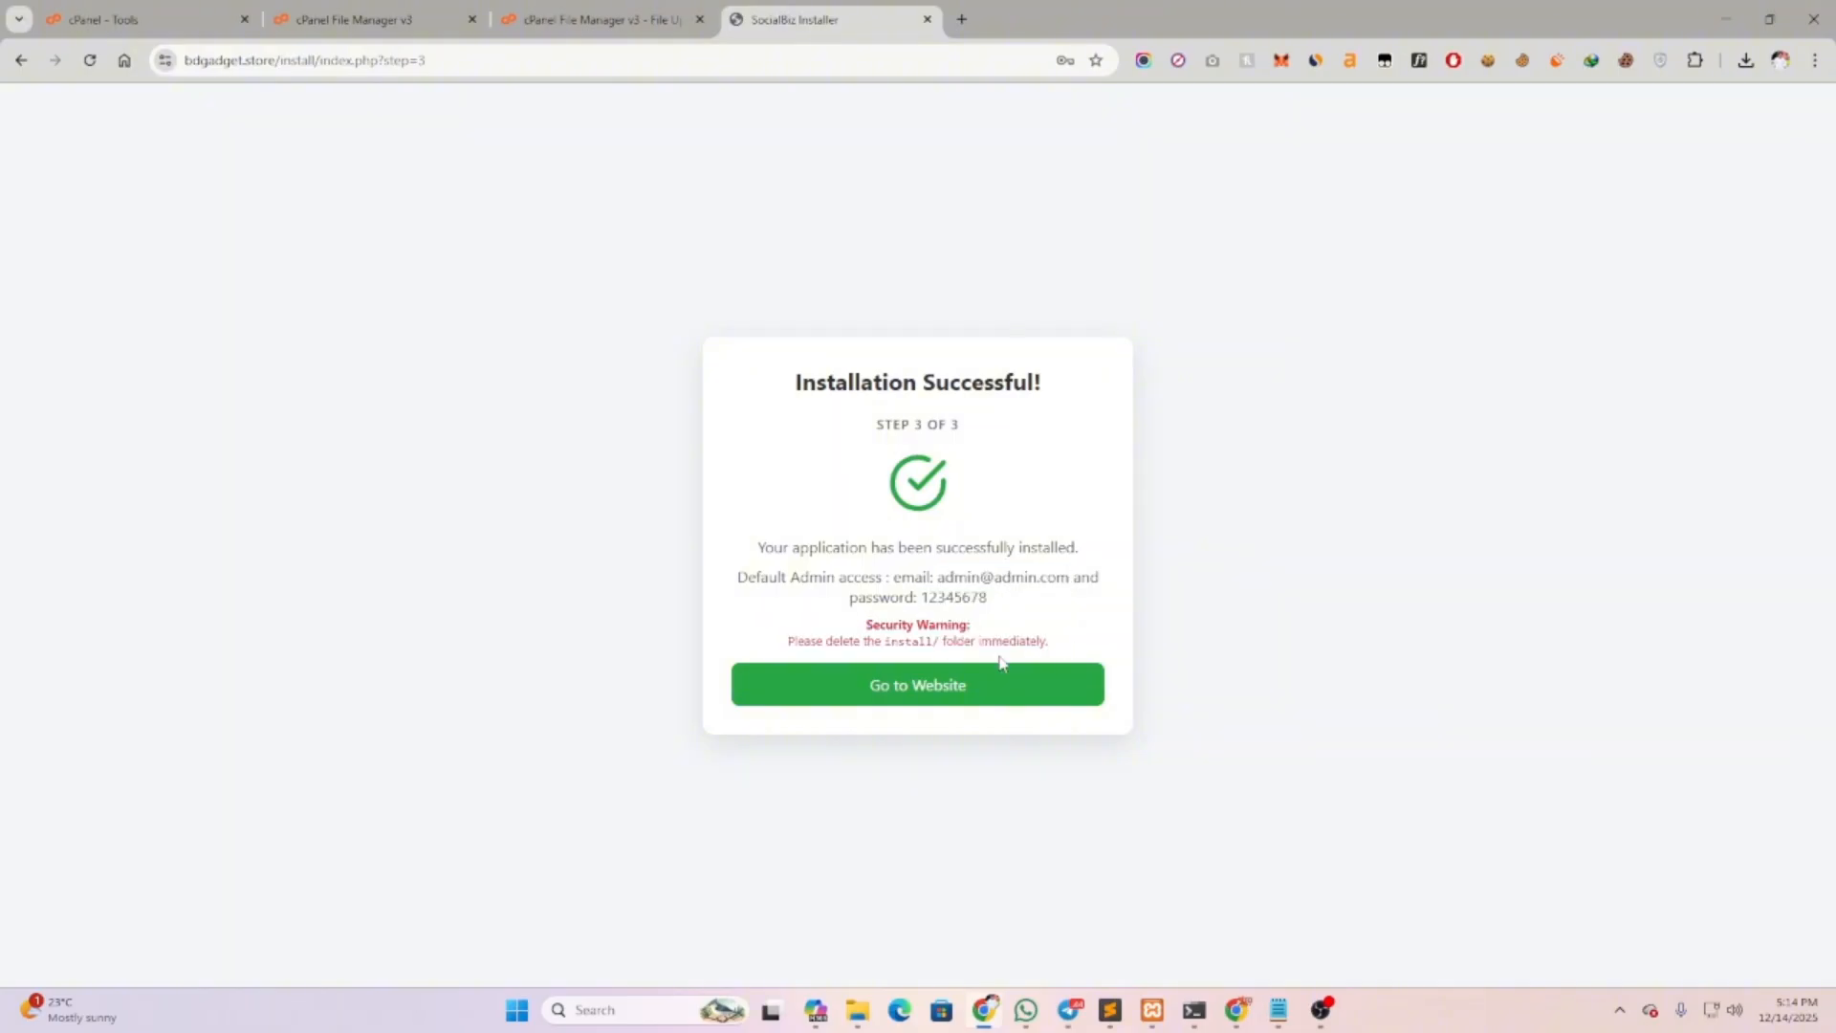
Visit the installed website, then go to its /admin login page
click(922, 686)
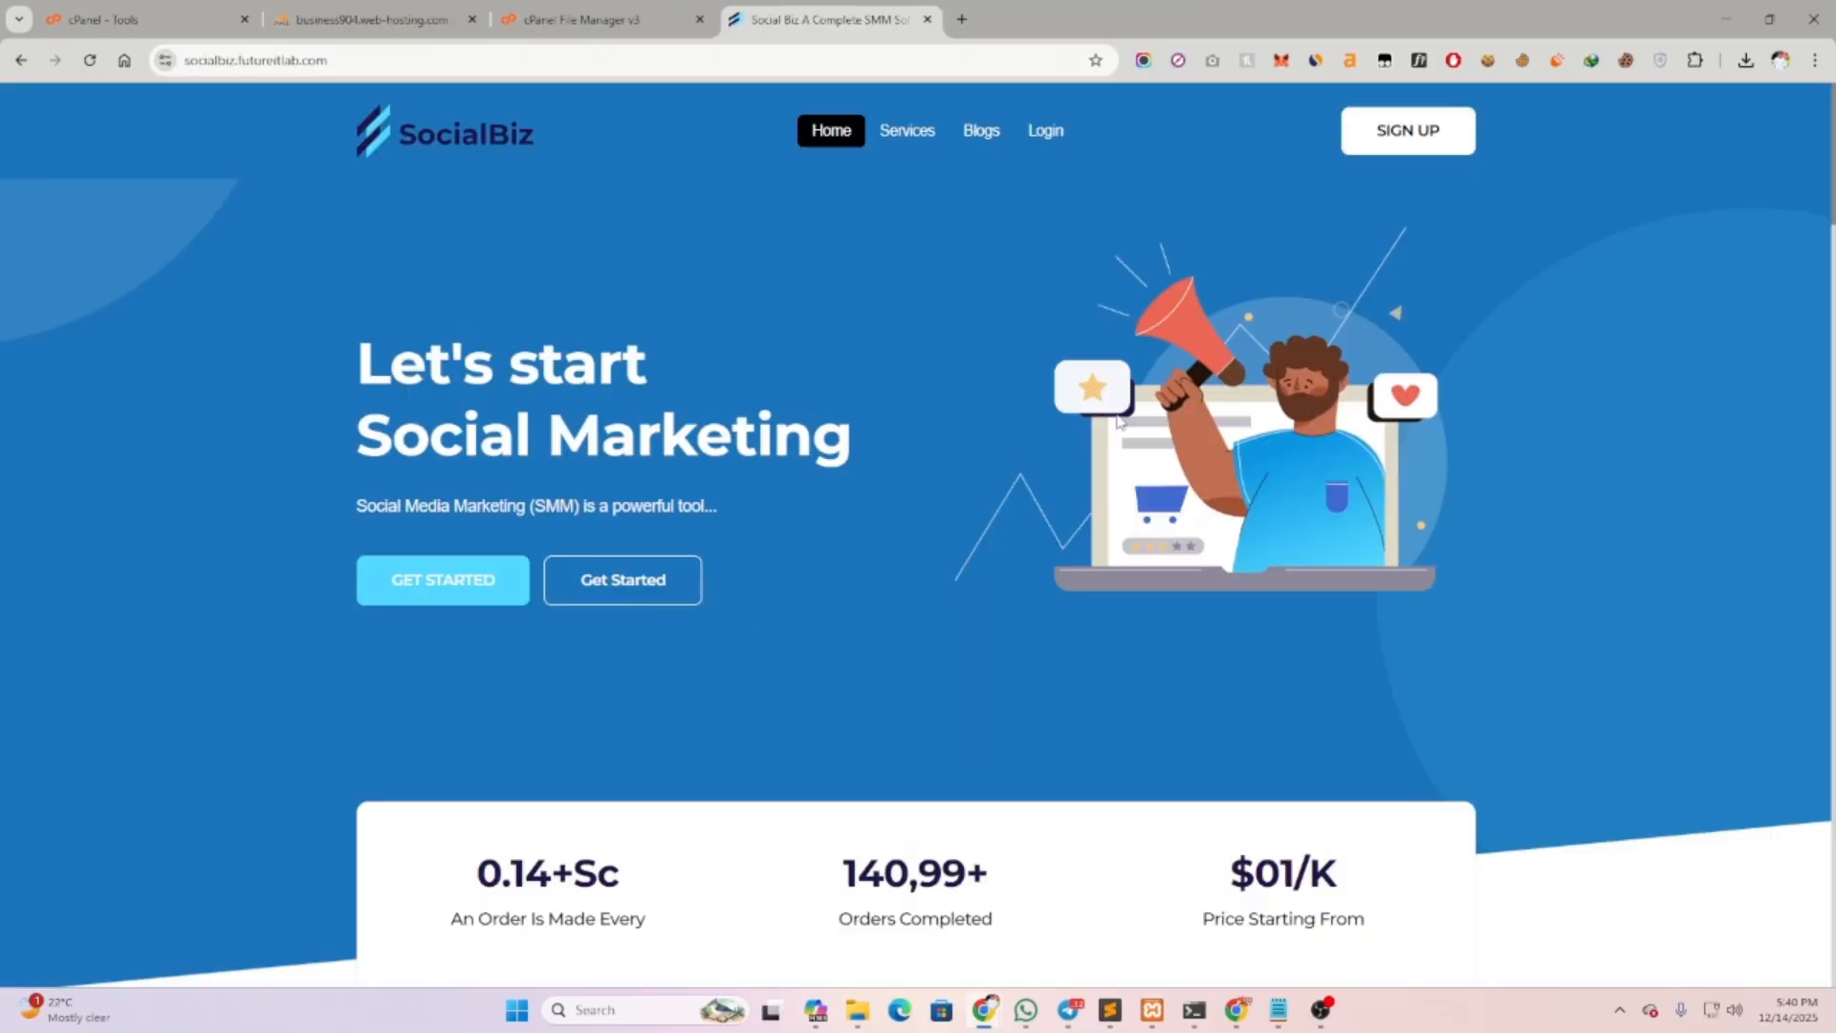
scroll(815, 577, down, 15)
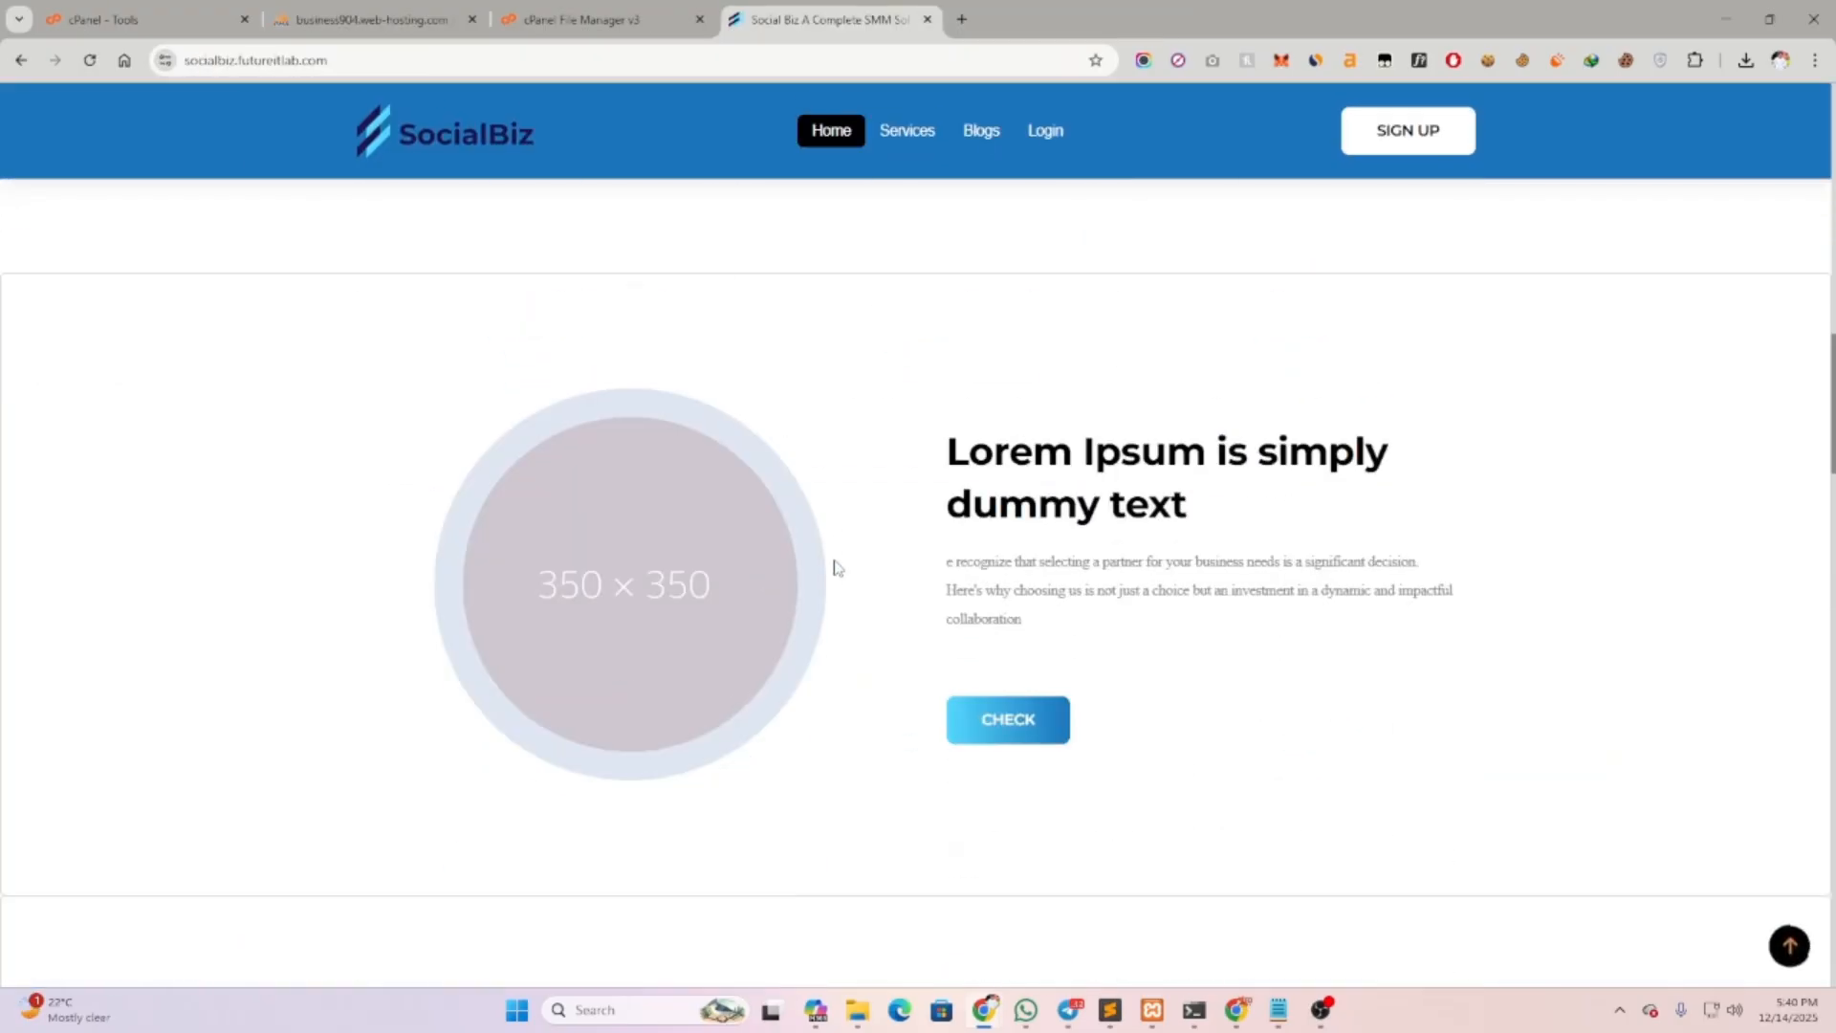
scroll(833, 568, down, 3)
click(637, 61)
click(637, 63)
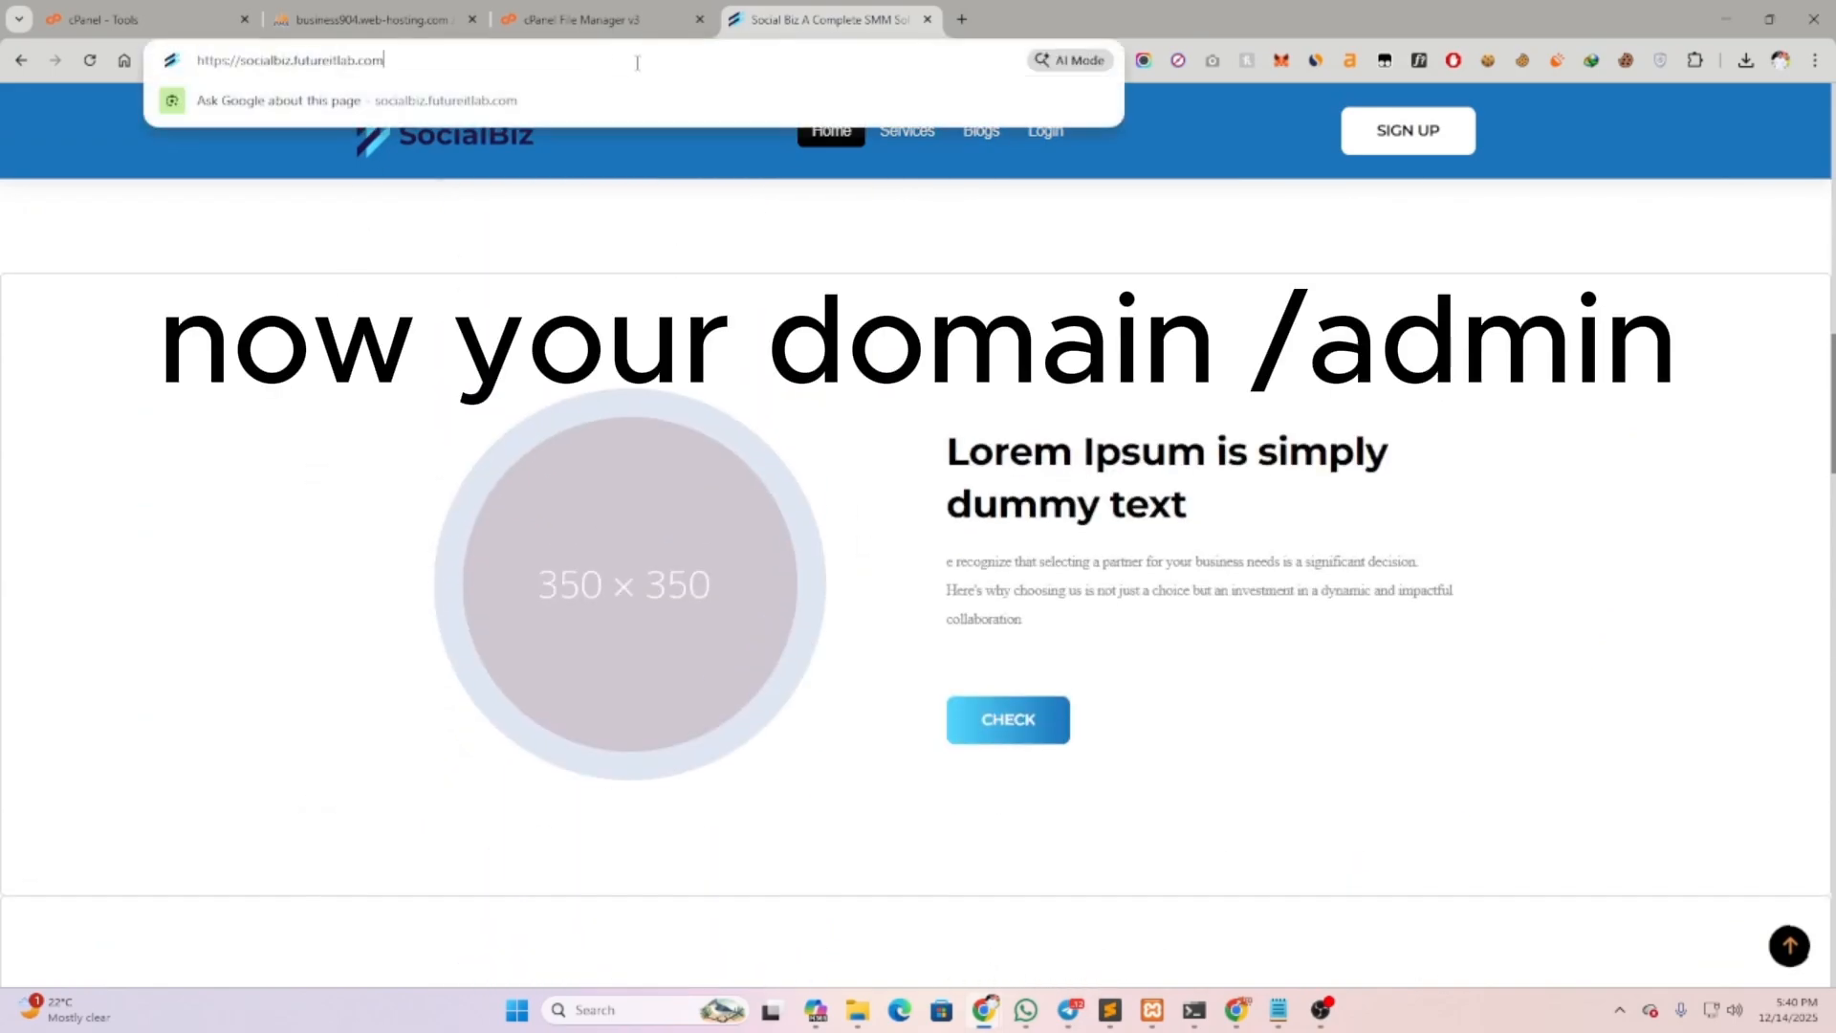
text(/ad)
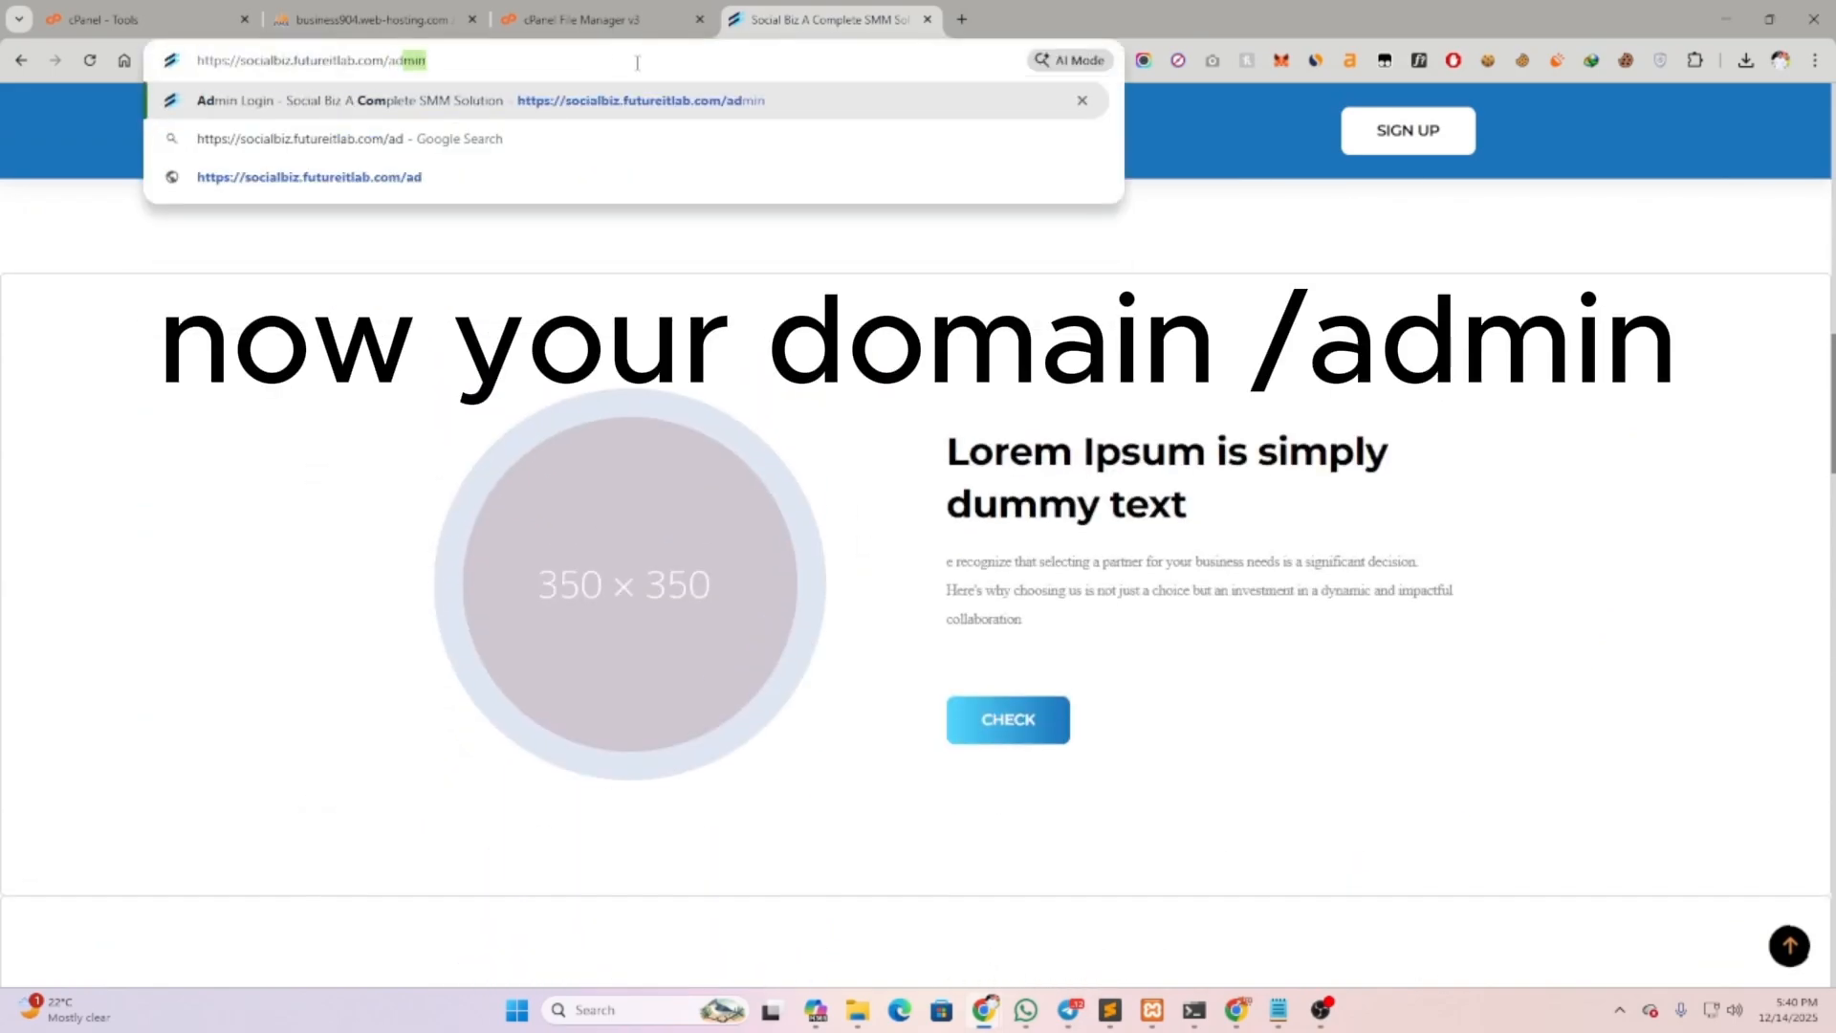
key(Return)
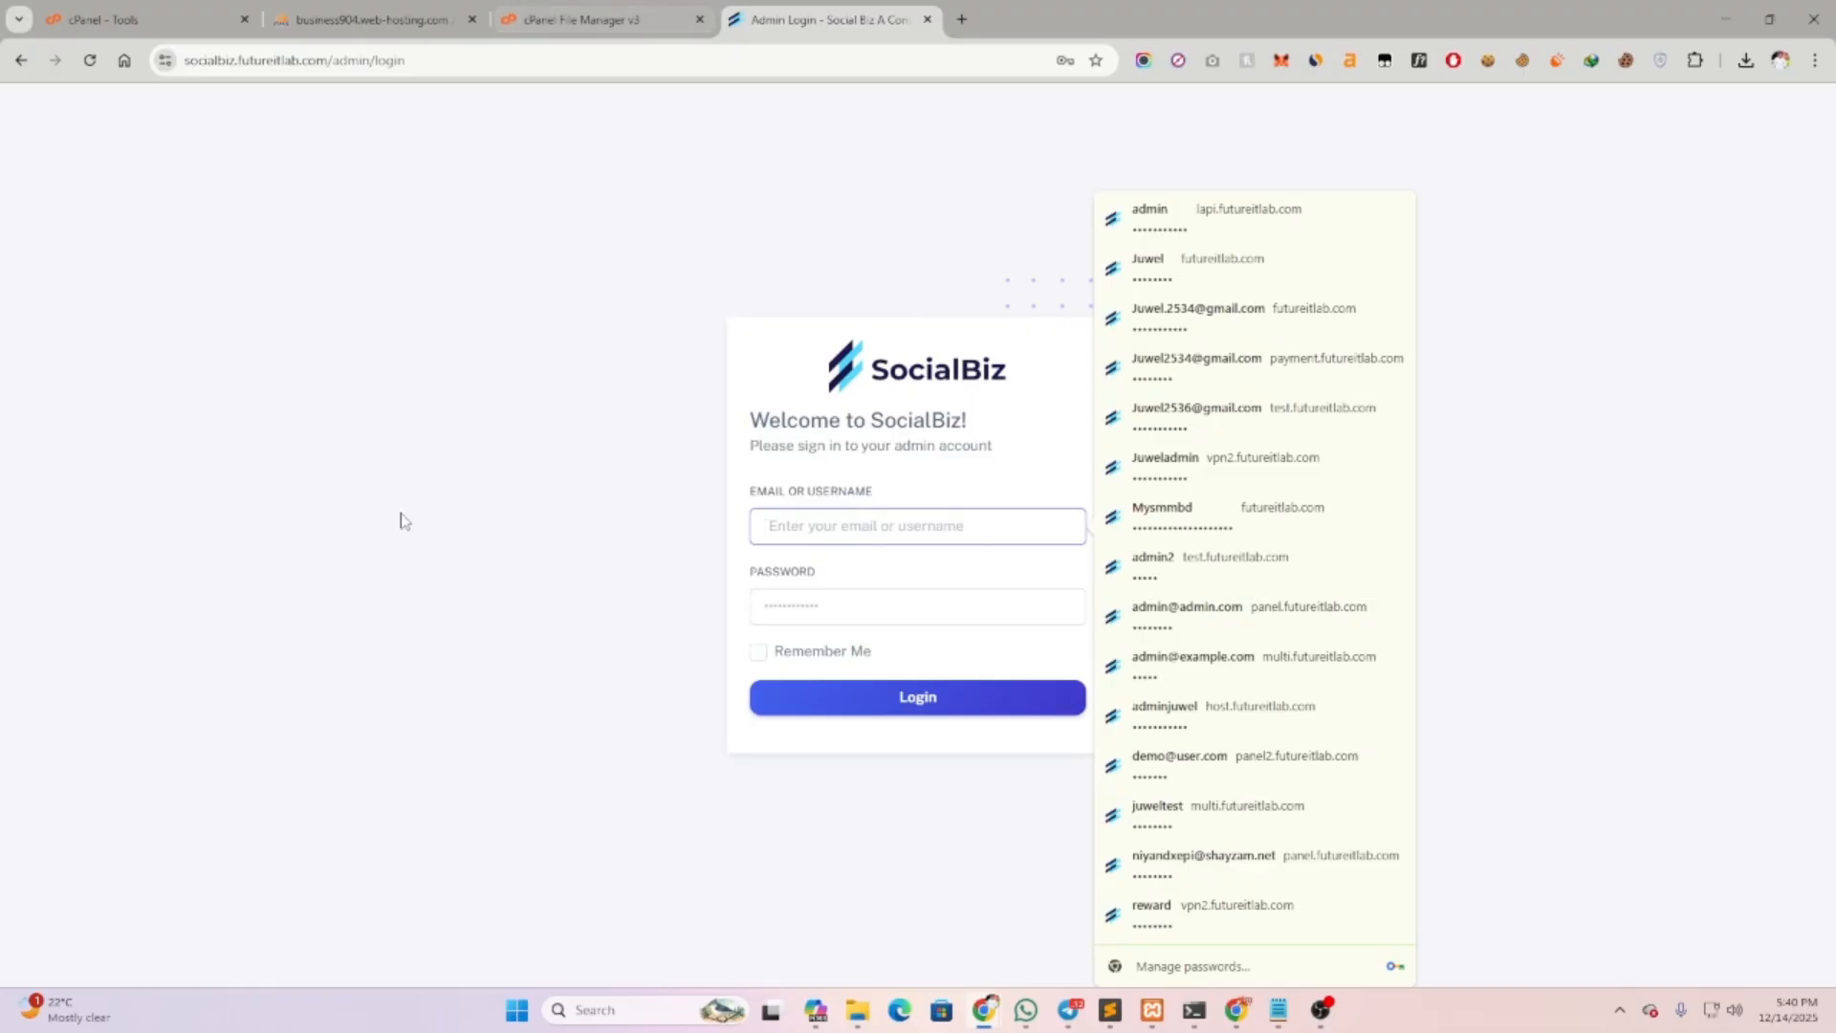
Log in to SocialBiz with the default admin email and password
click(427, 525)
click(769, 525)
text(admi)
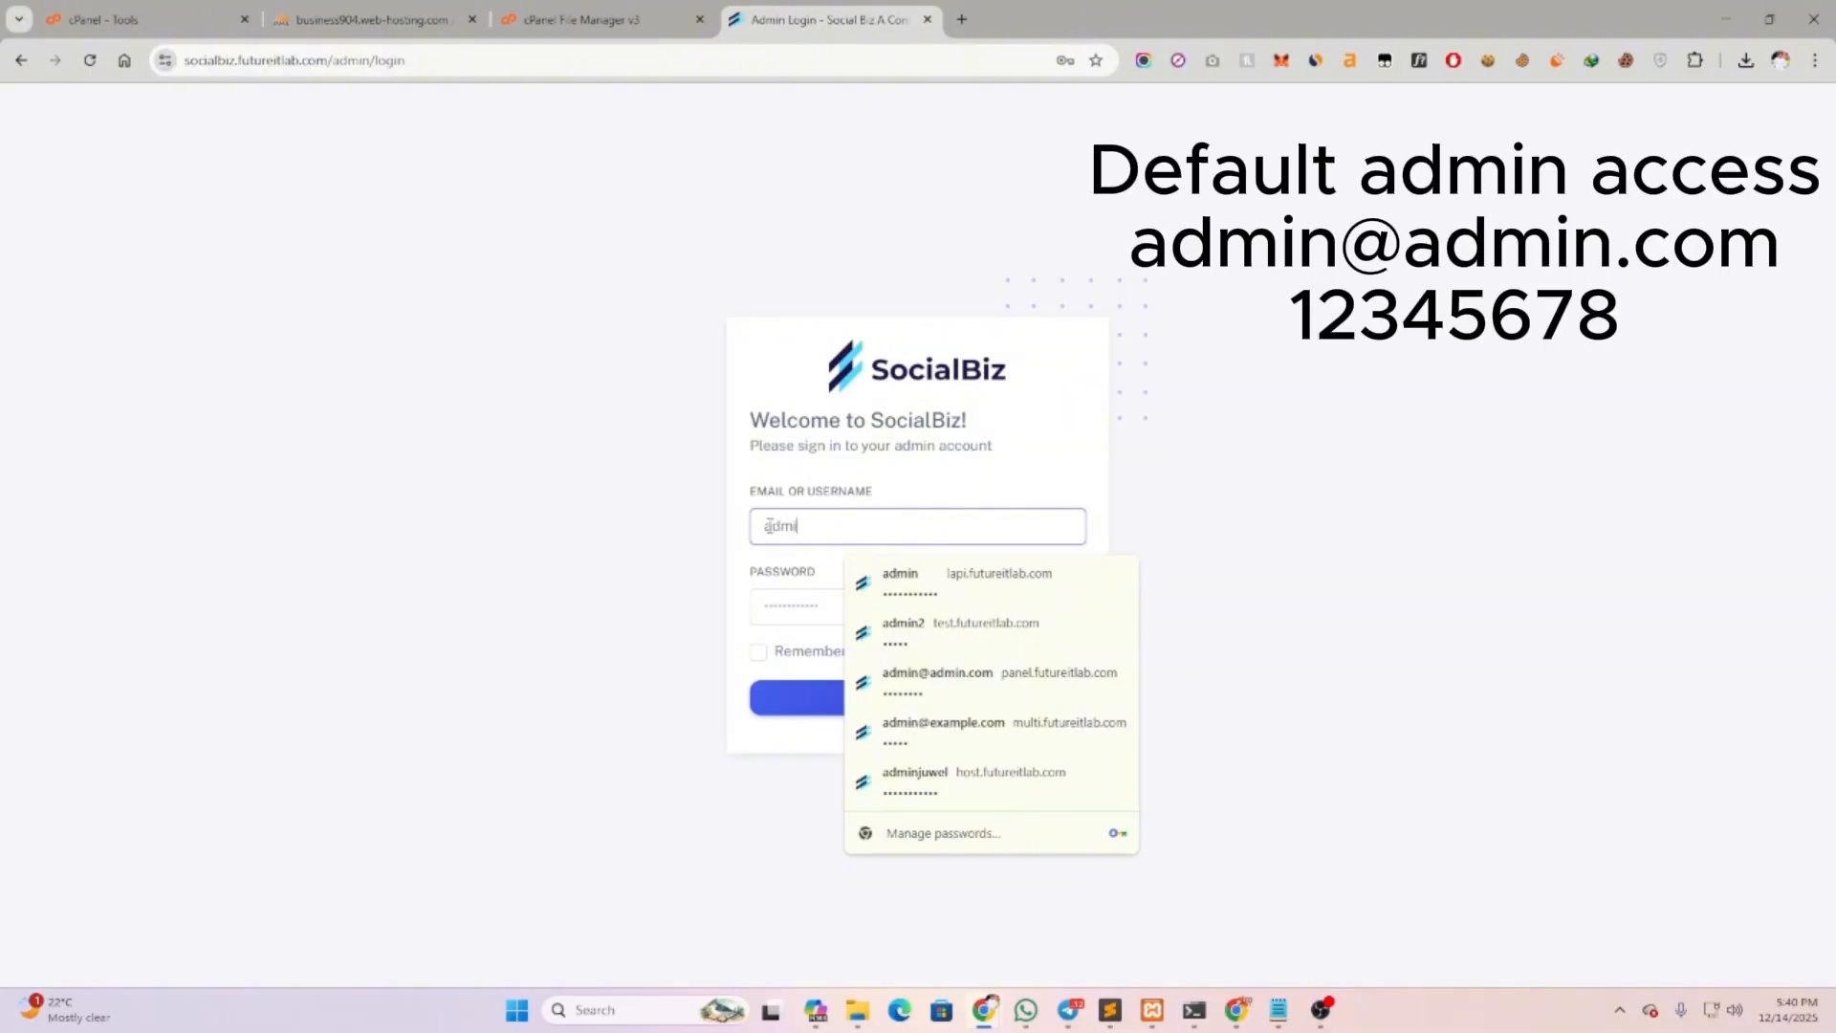
text(n@admin.com)
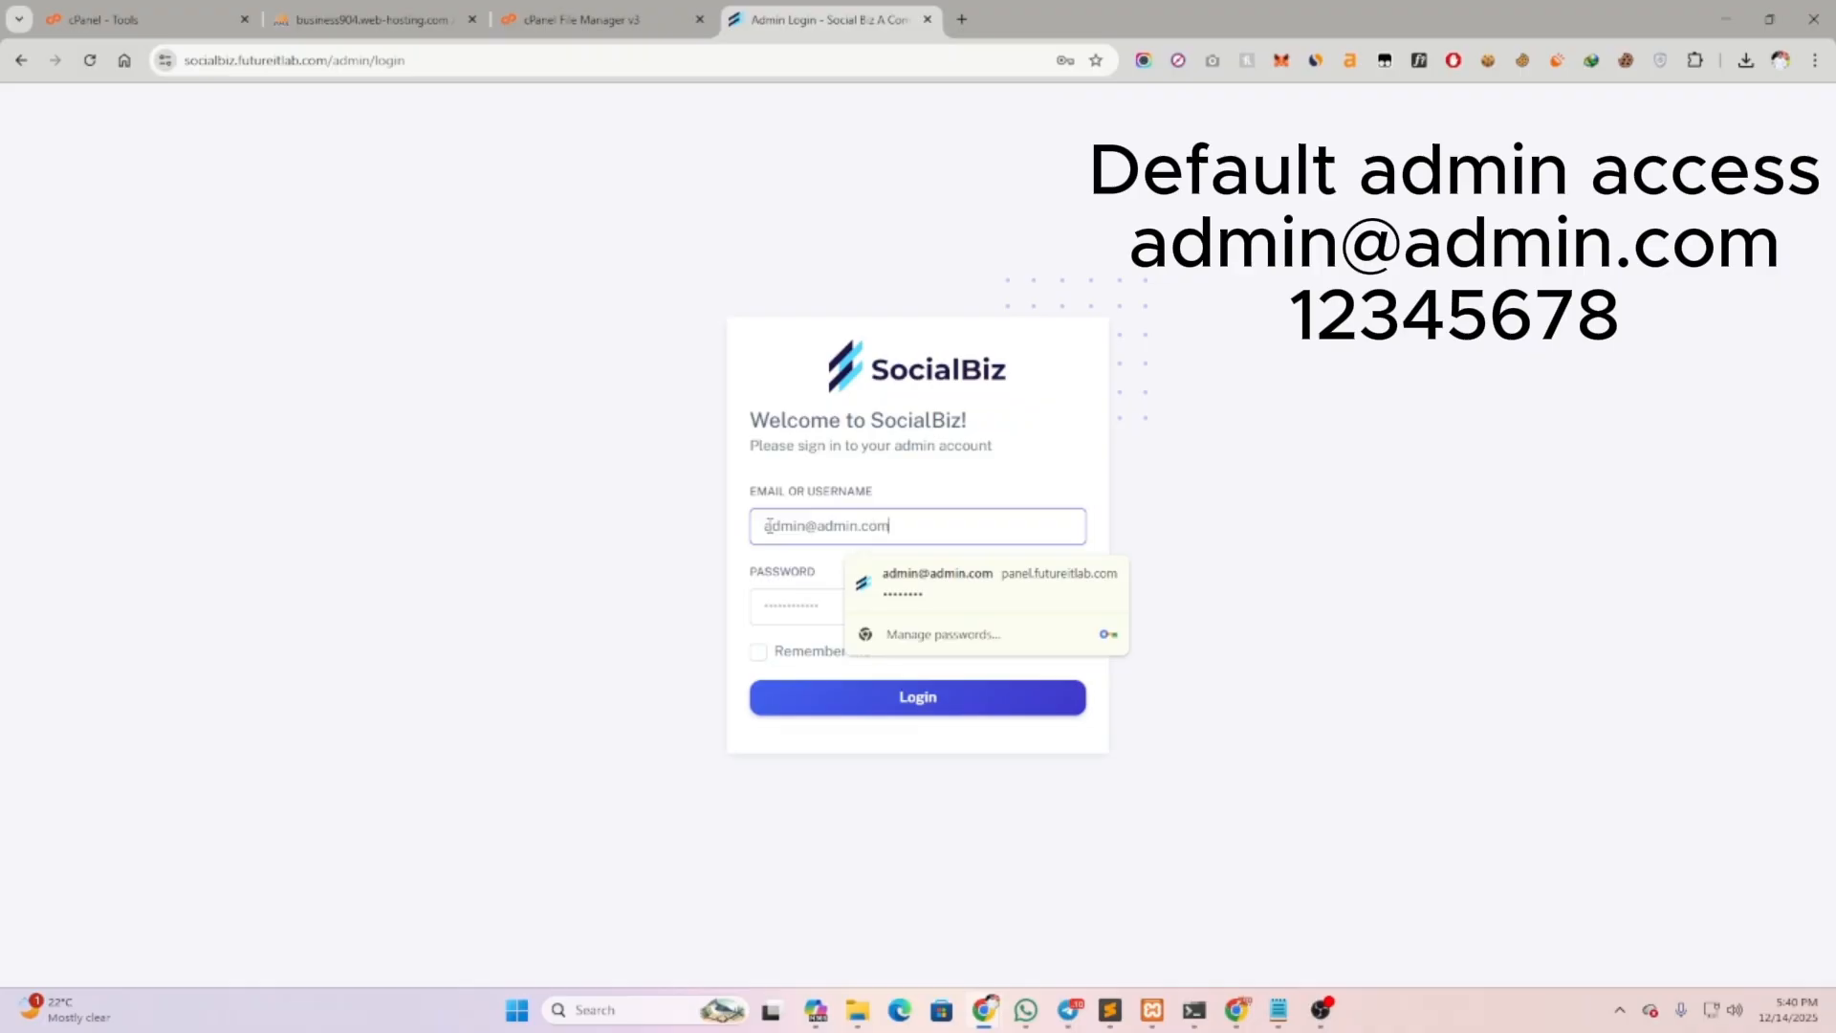
click(779, 604)
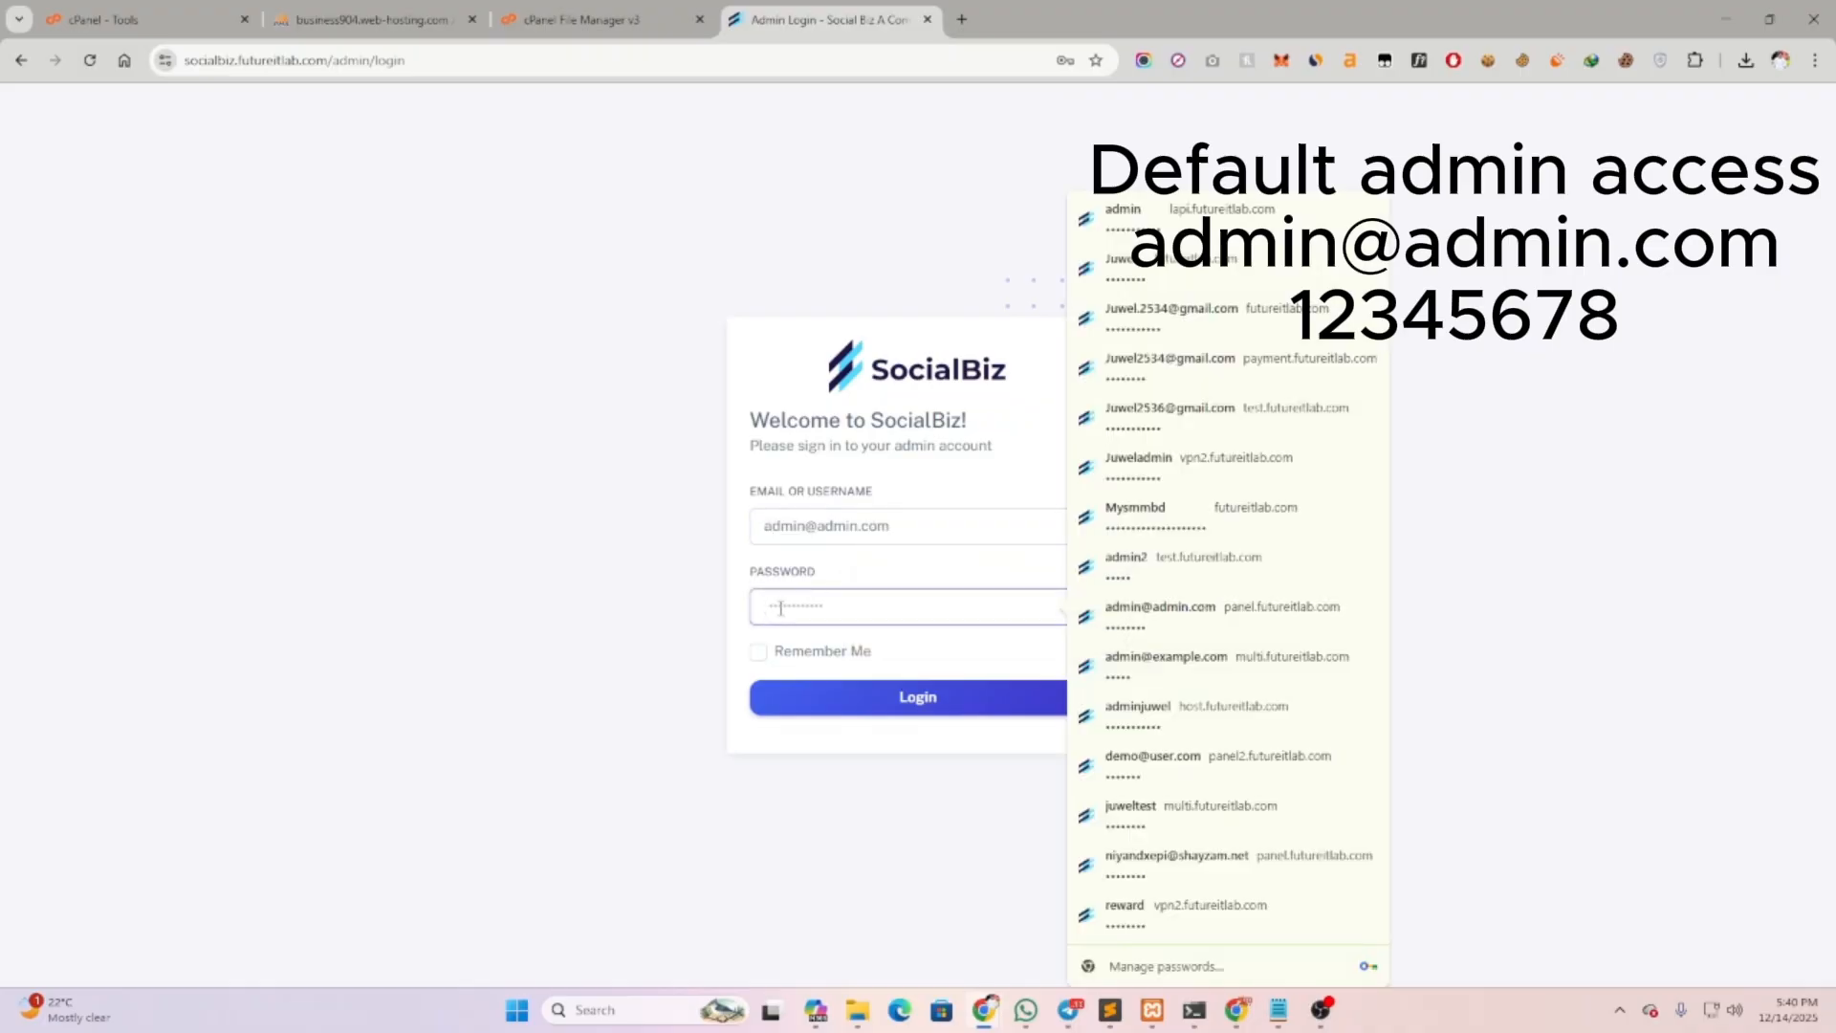
text(12)
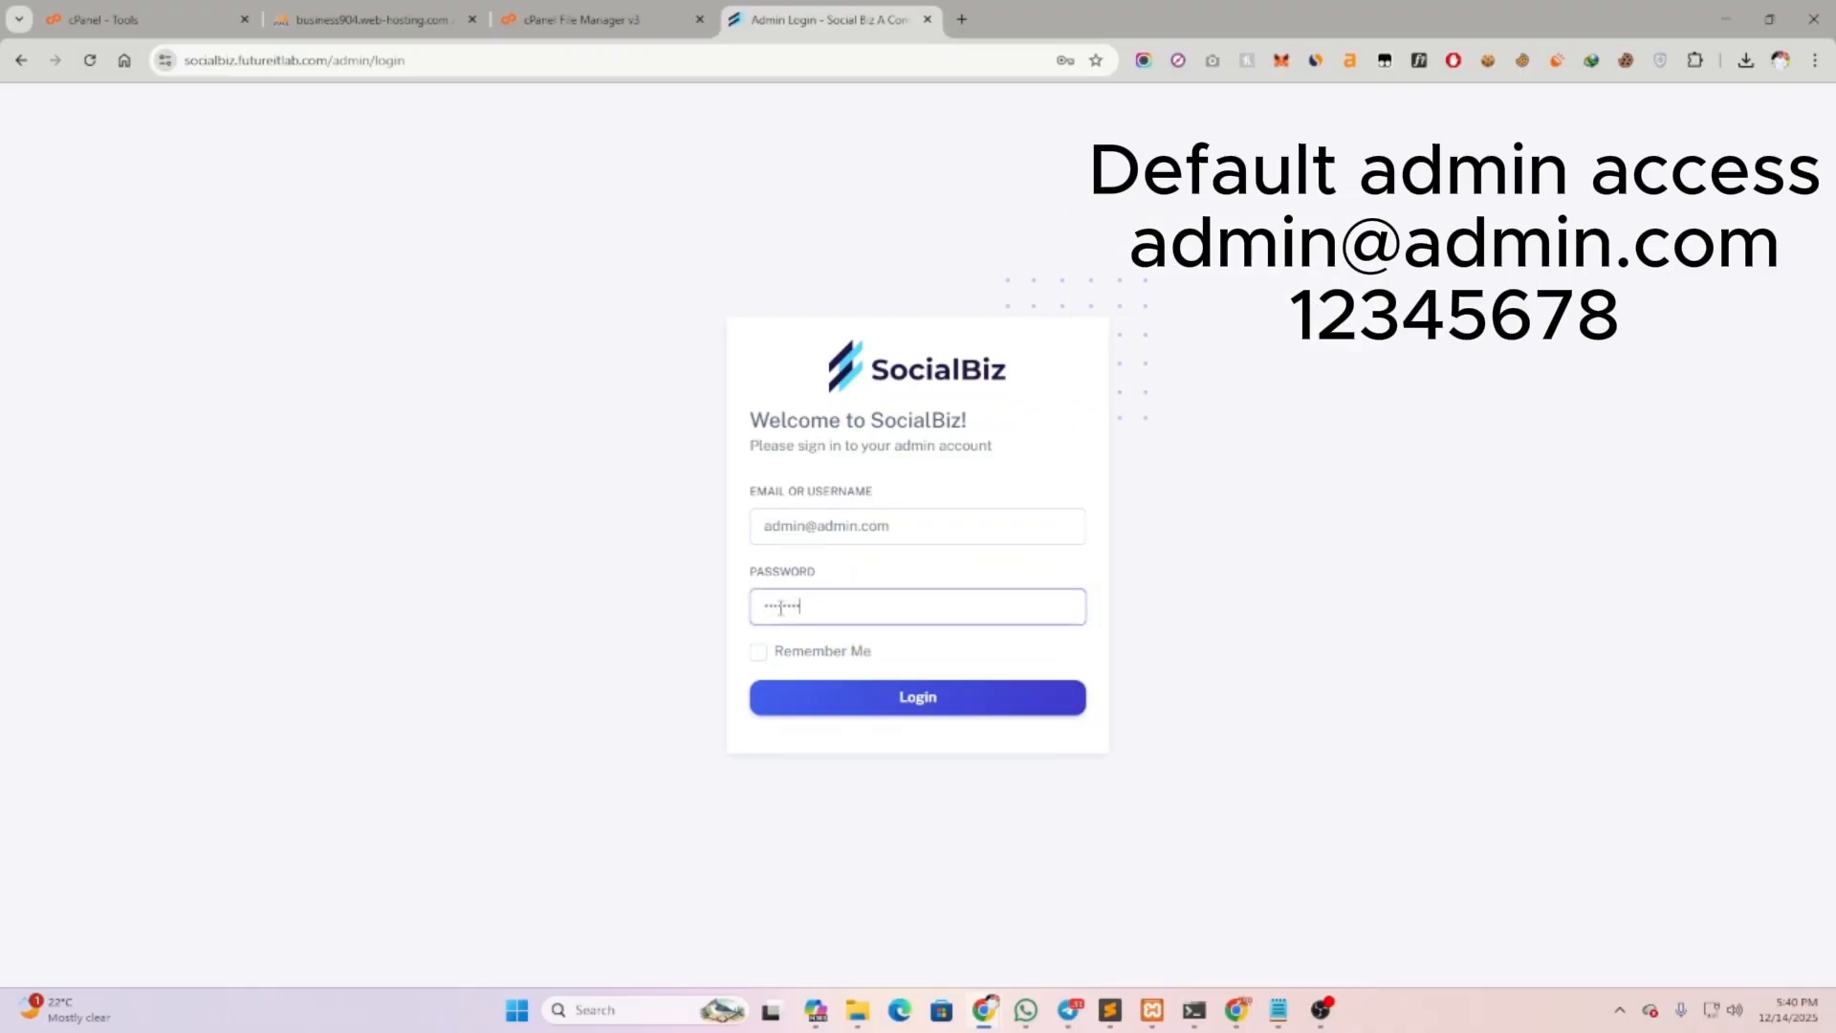
click(913, 698)
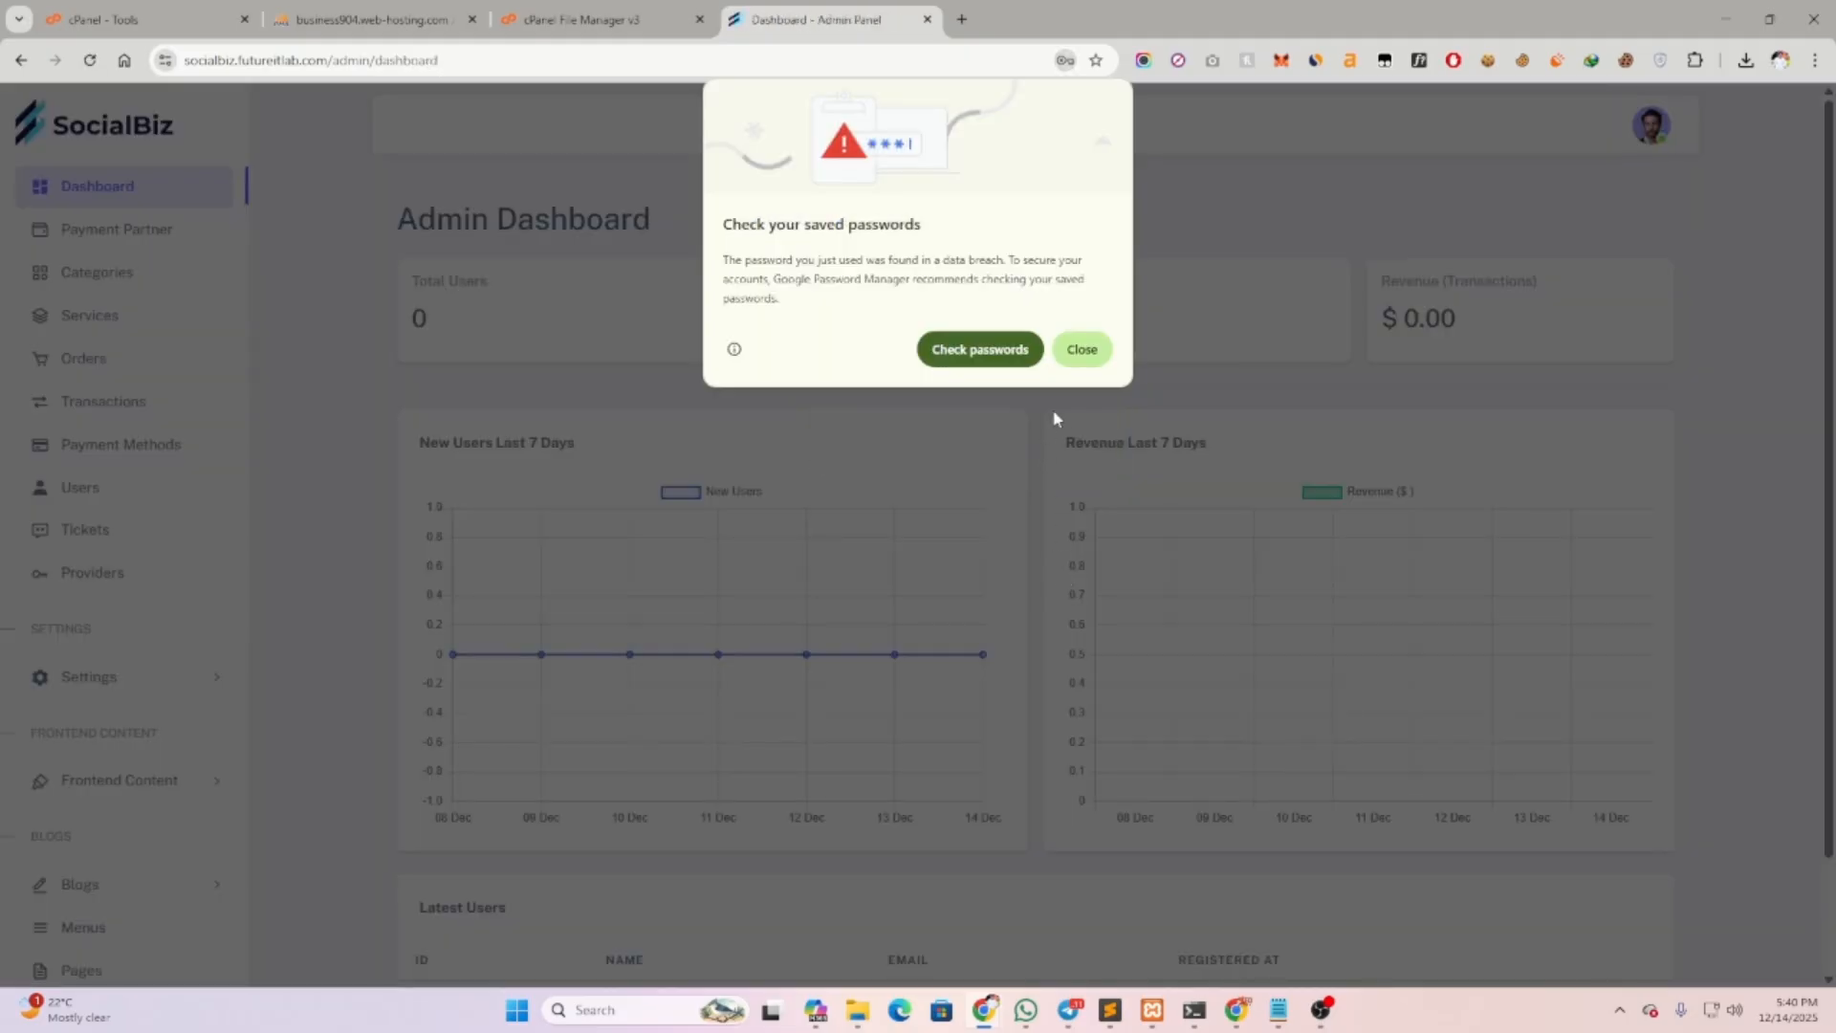
Dismiss Chrome's breached-password warning and Save password bubble to reveal the Admin Dashboard
click(1078, 355)
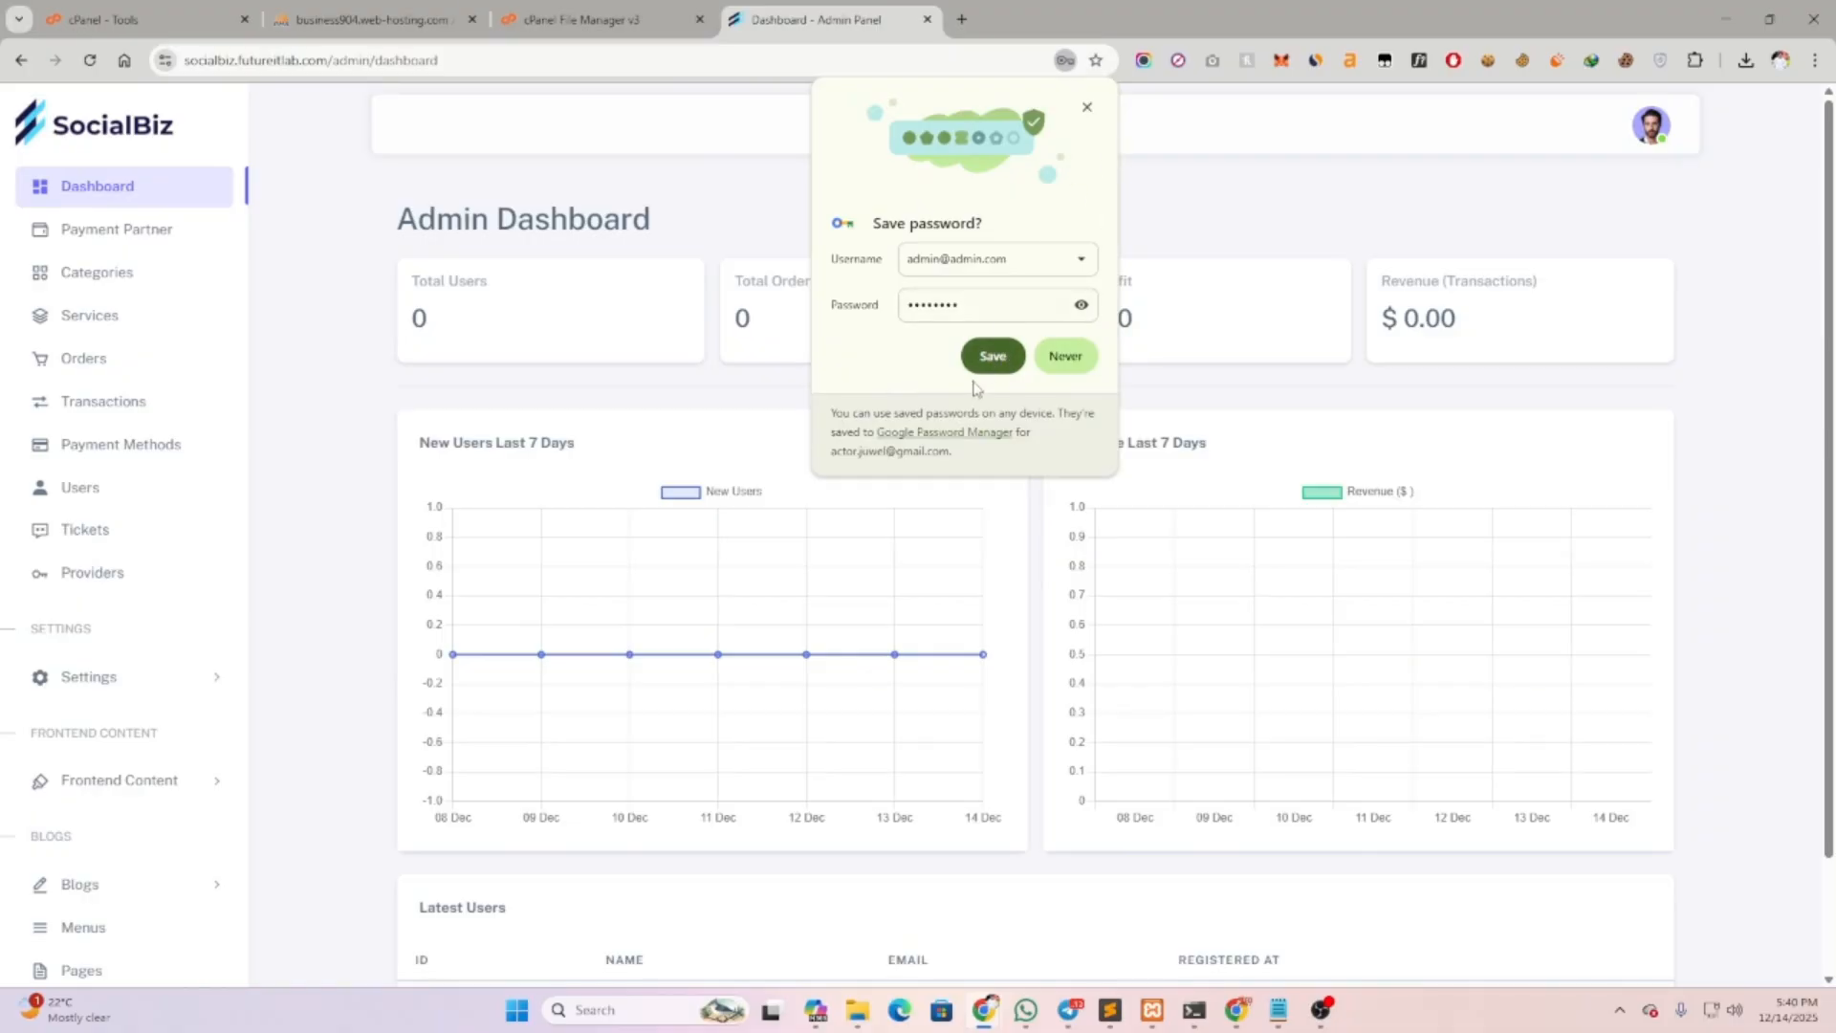
click(1087, 106)
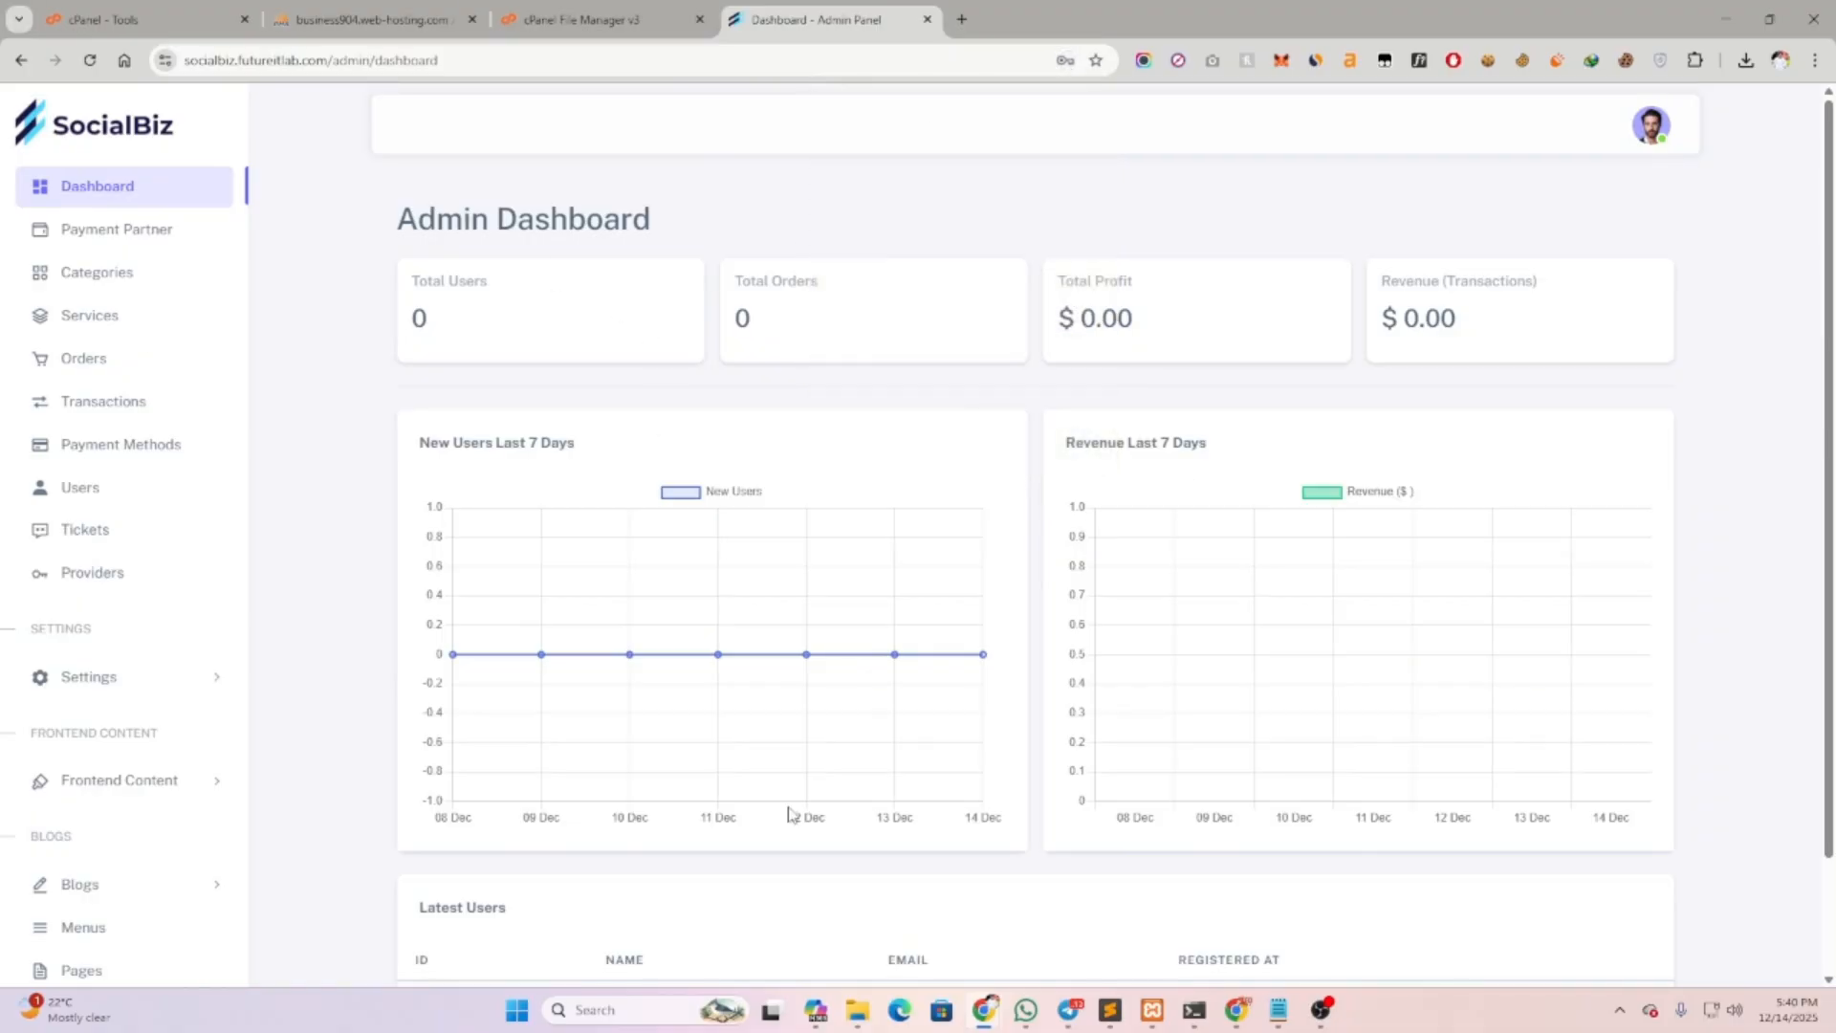
scroll(105, 658, down, 2)
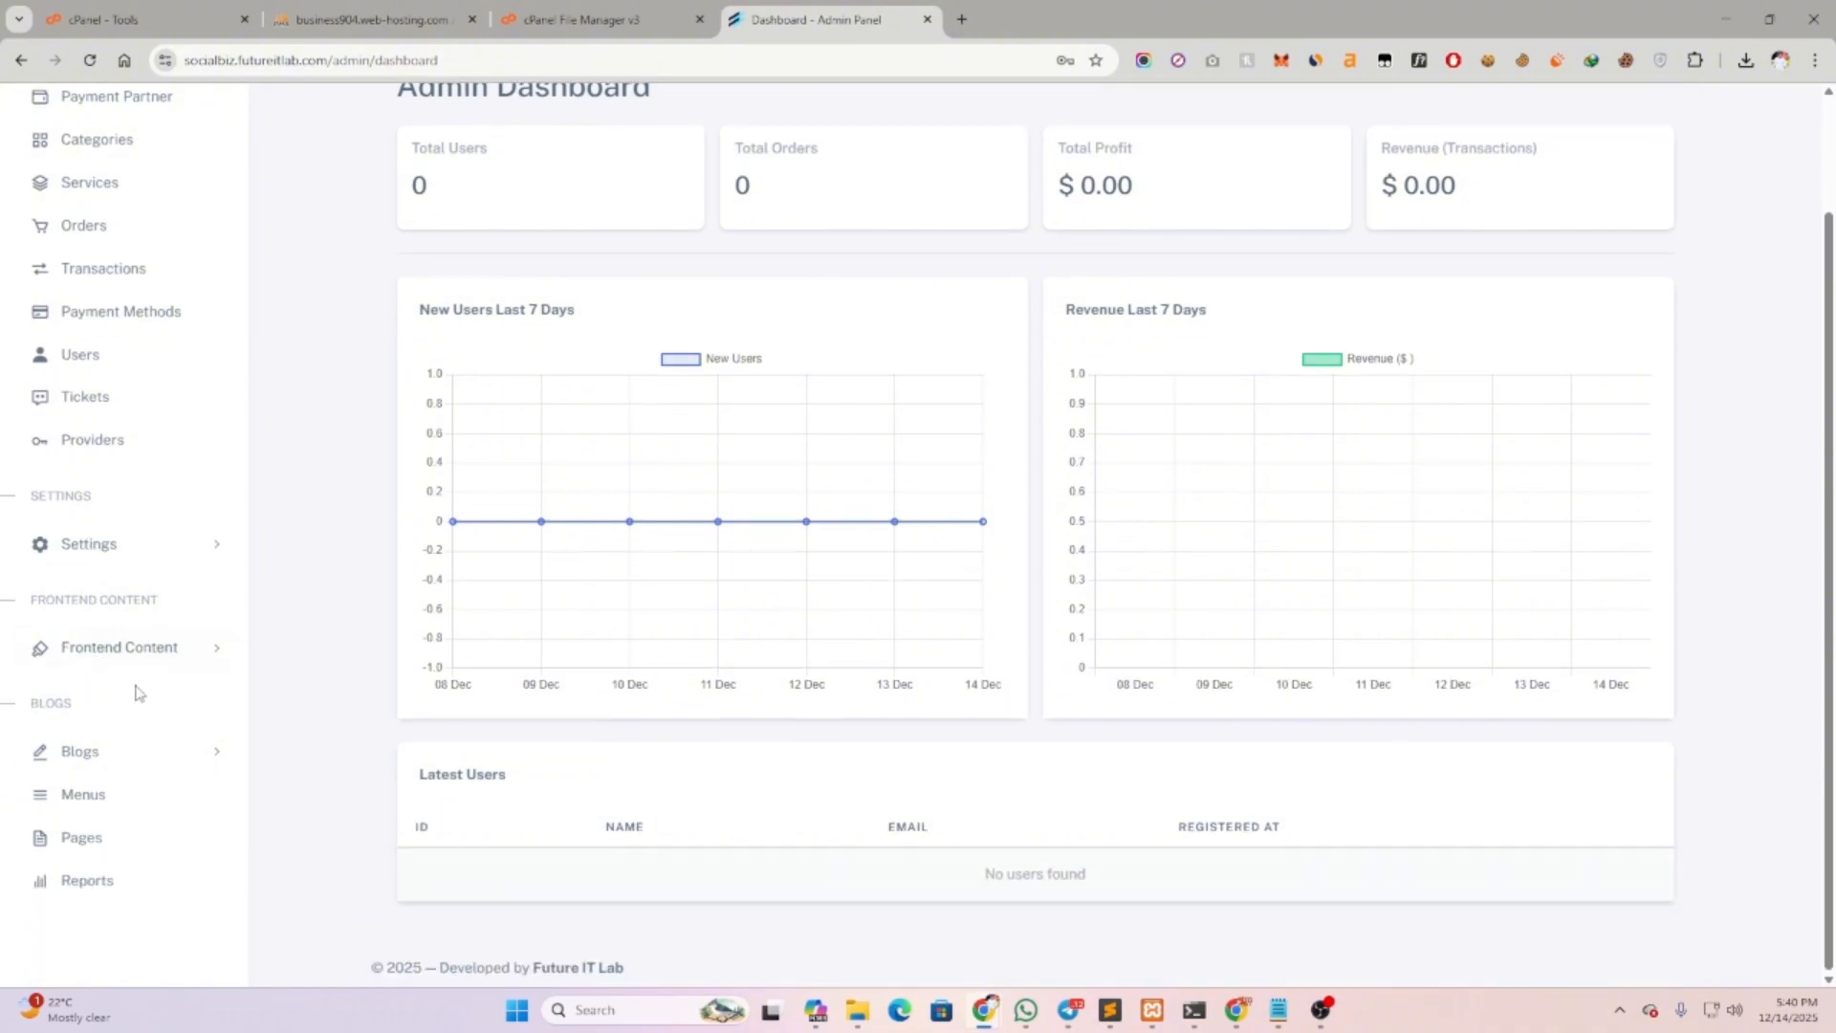